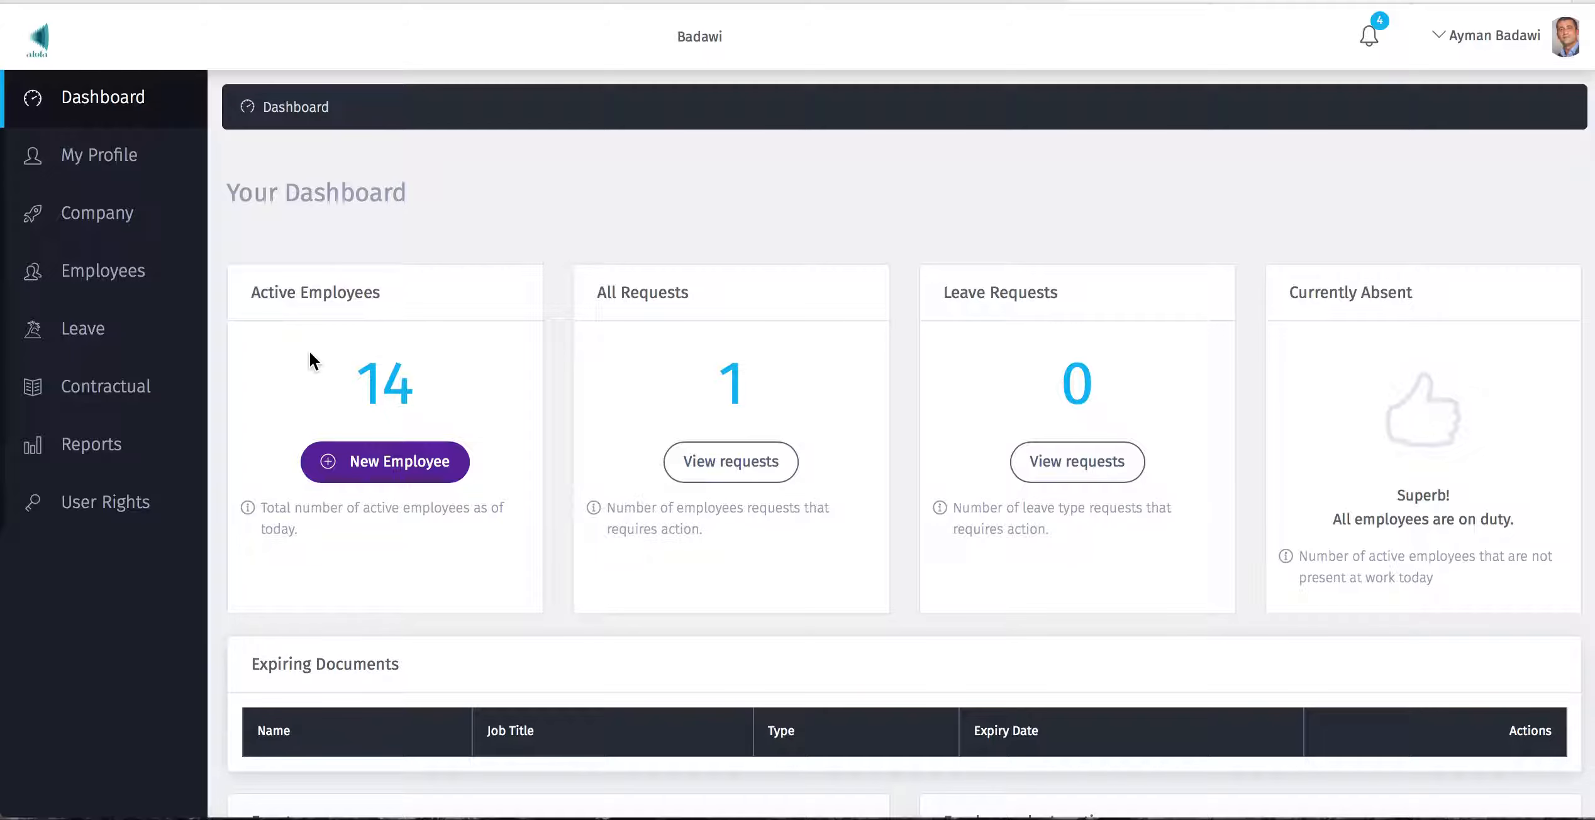
Step: Open the employee permissions page under User Rights and view the roles that can be assigned
{"action": "left_click", "coordinate": [123, 516]}
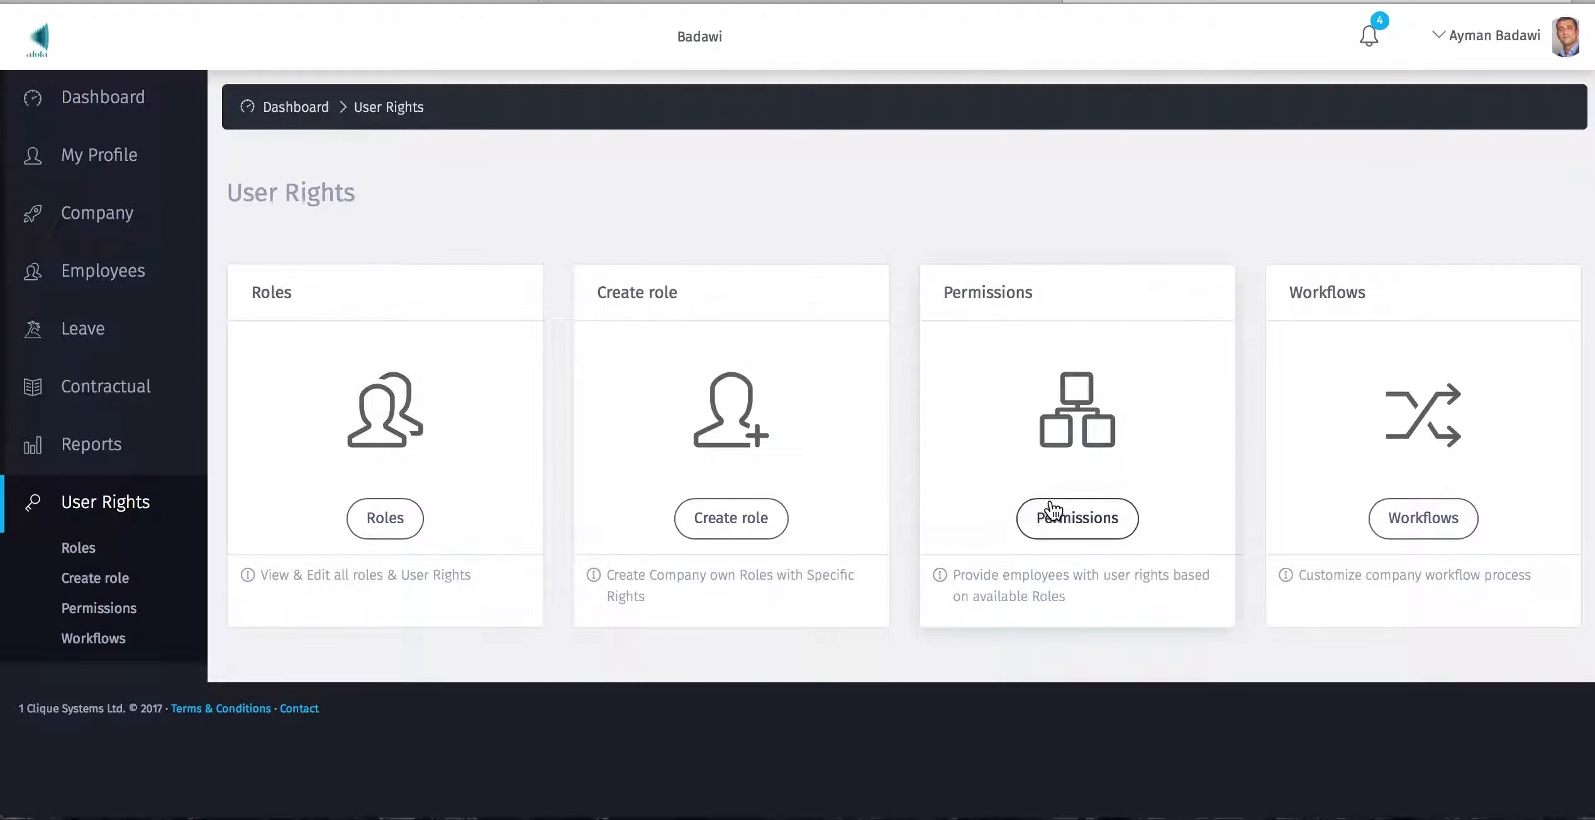
{"action": "left_click", "coordinate": [1069, 527]}
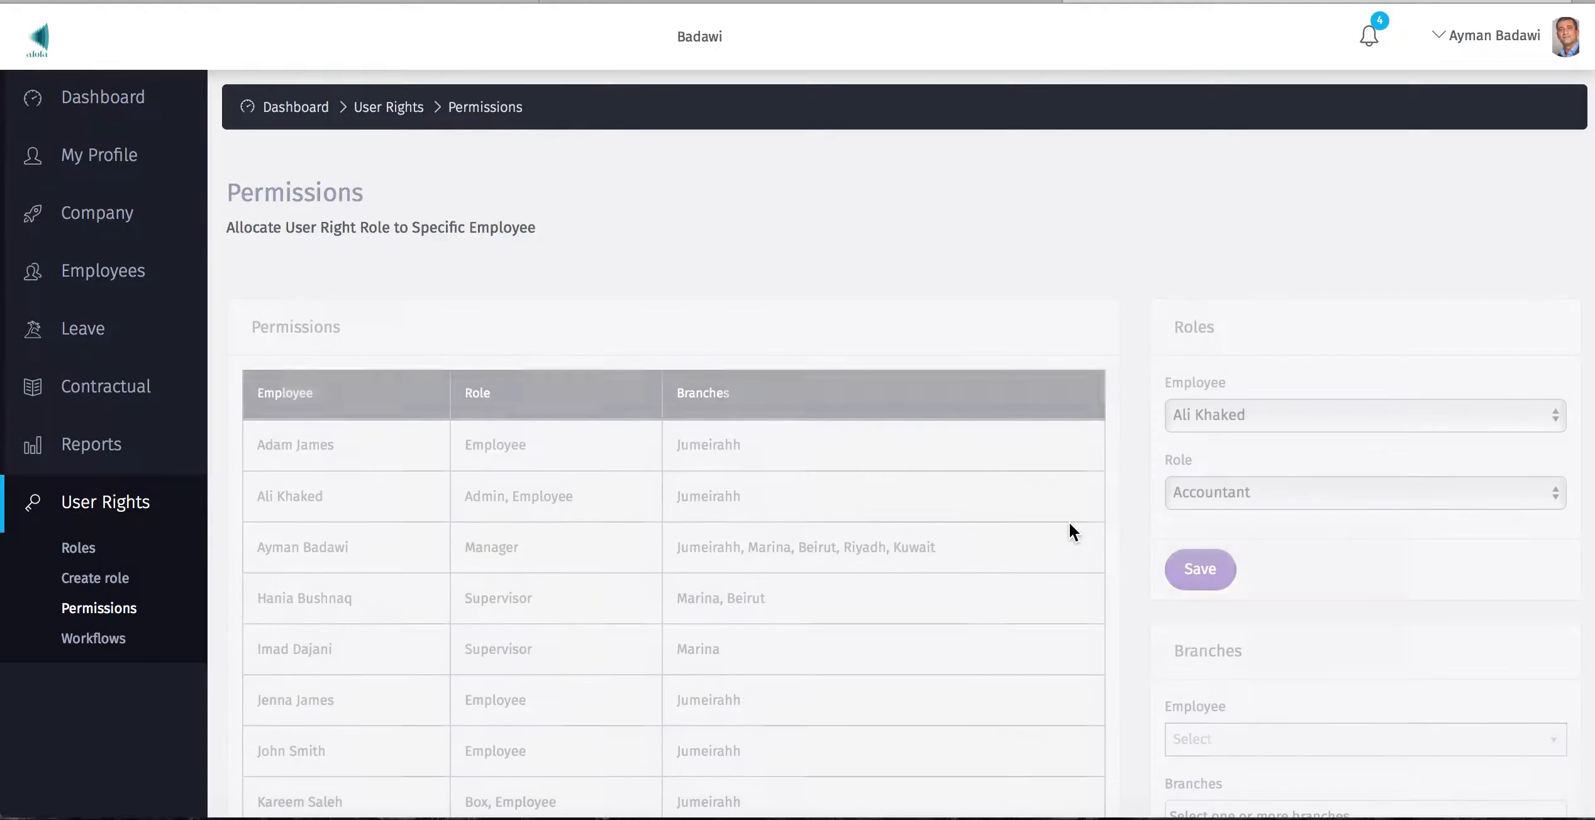
{"action": "scroll", "coordinate": [858, 503], "scroll_direction": "down", "scroll_amount": 3}
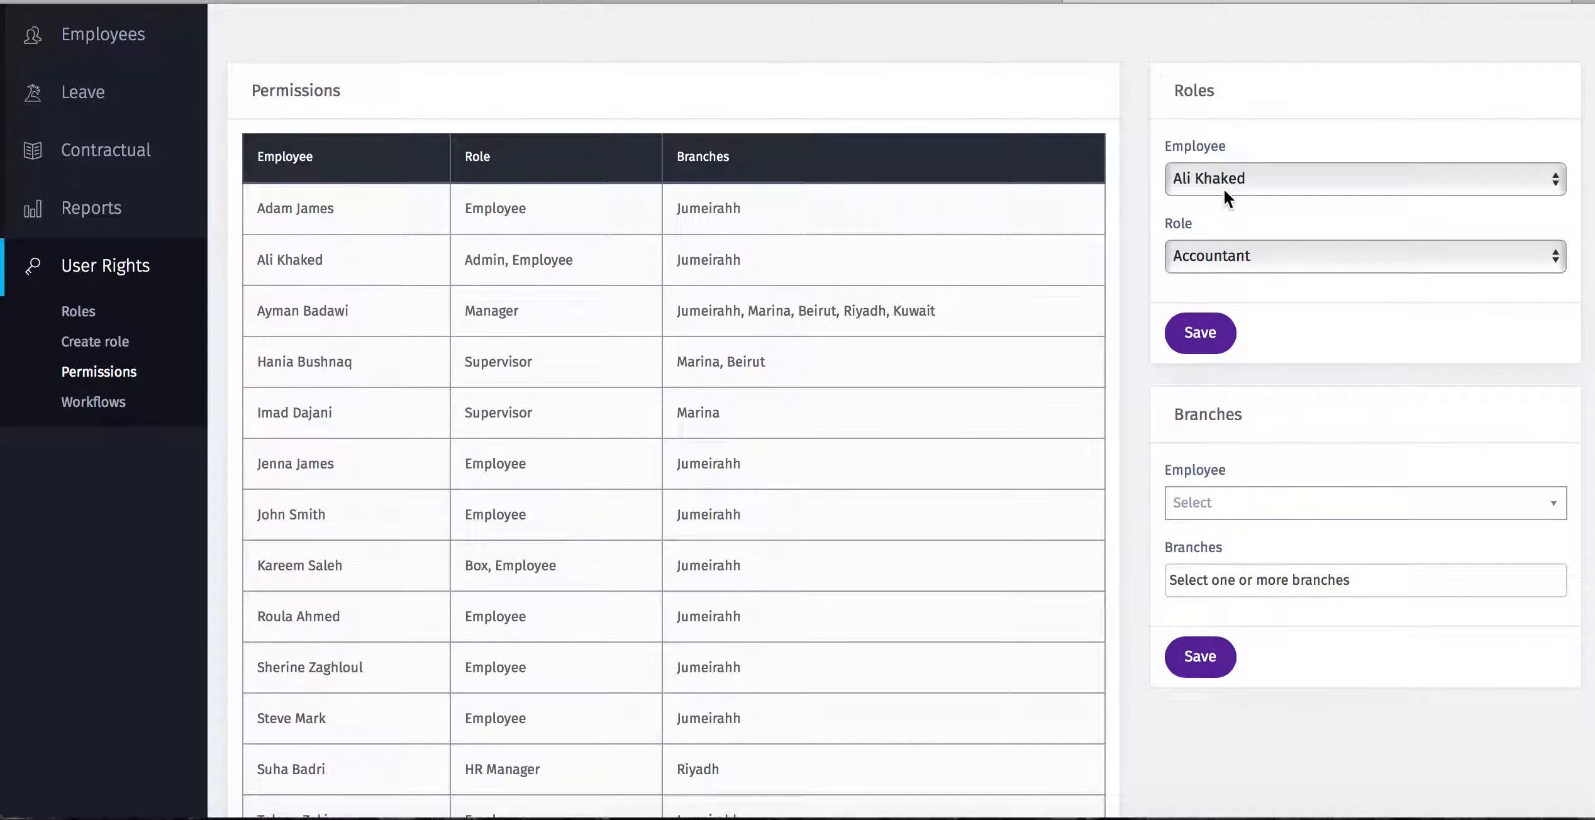
{"action": "left_click", "coordinate": [1204, 255]}
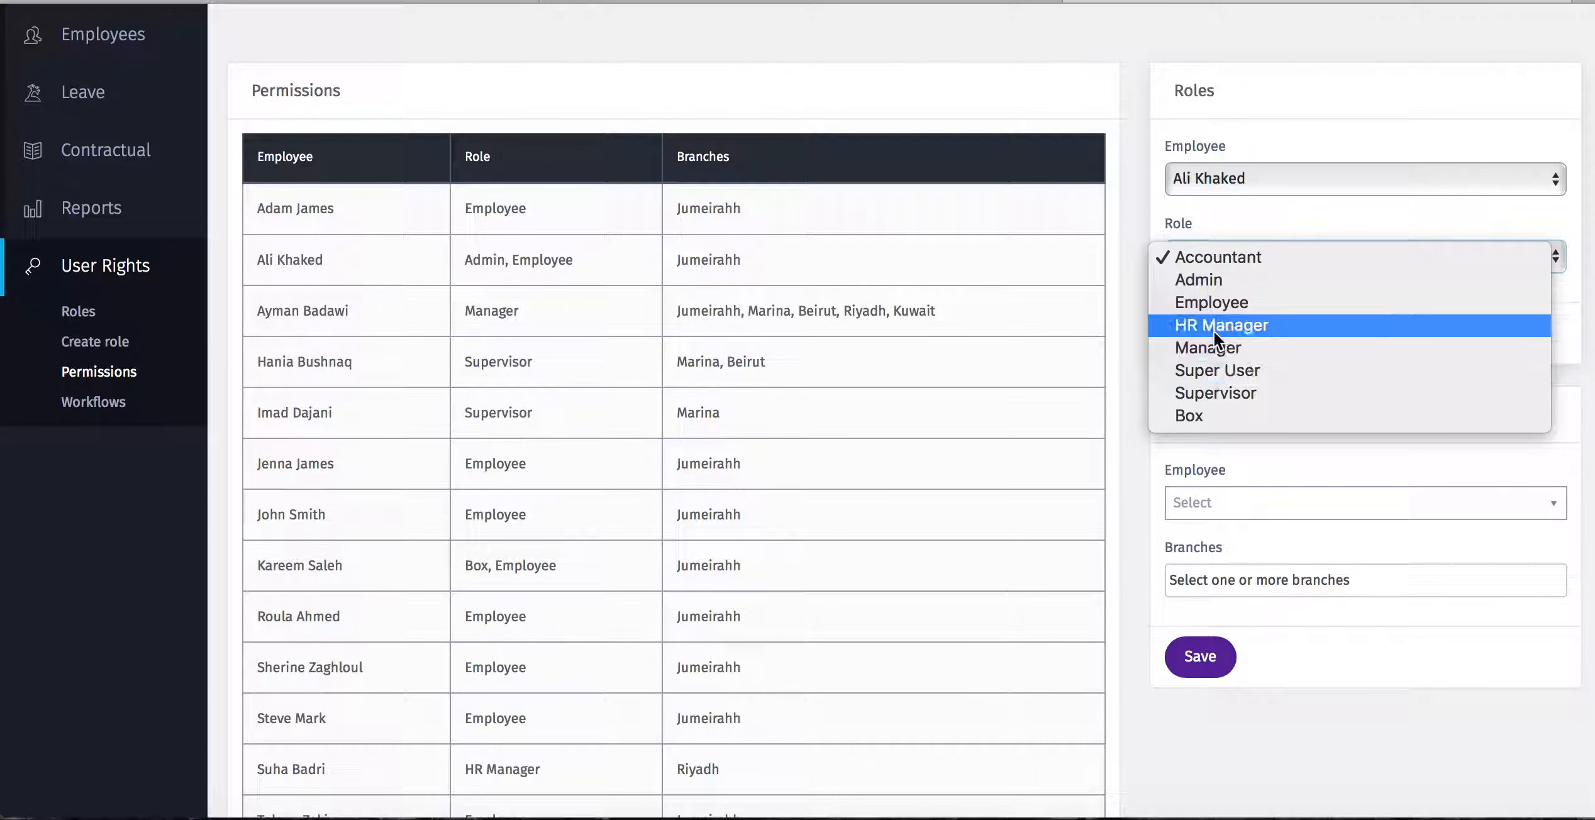
{"action": "left_click", "coordinate": [1210, 219]}
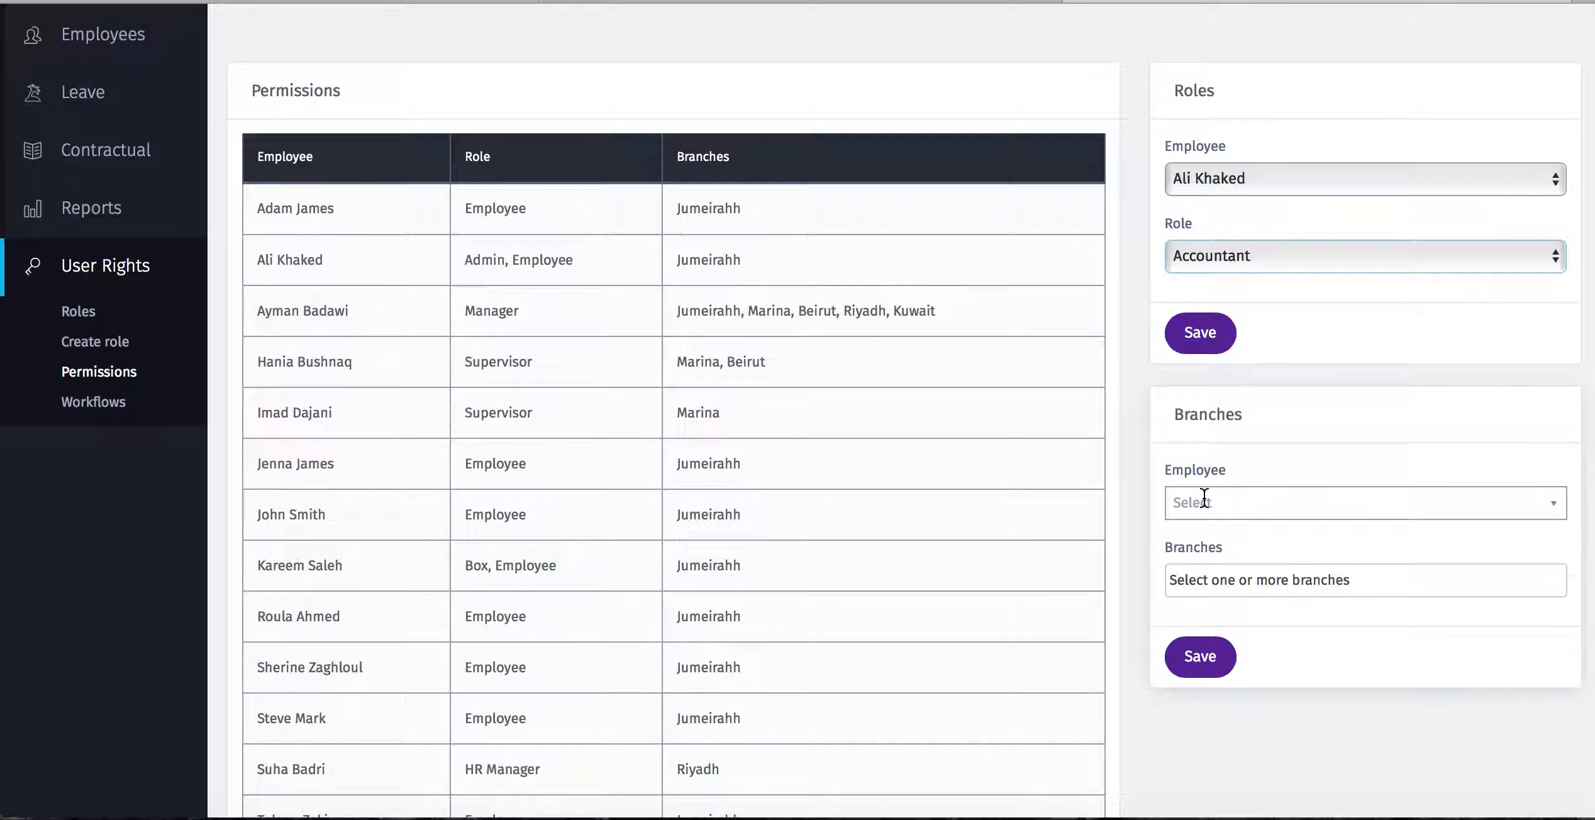
Step: Assign the Kuwait and Riyadh branches to the employee holding the Admin role and save the branch permissions
{"action": "left_click", "coordinate": [1240, 501]}
{"action": "scroll", "coordinate": [1235, 605], "scroll_direction": "down", "scroll_amount": 3}
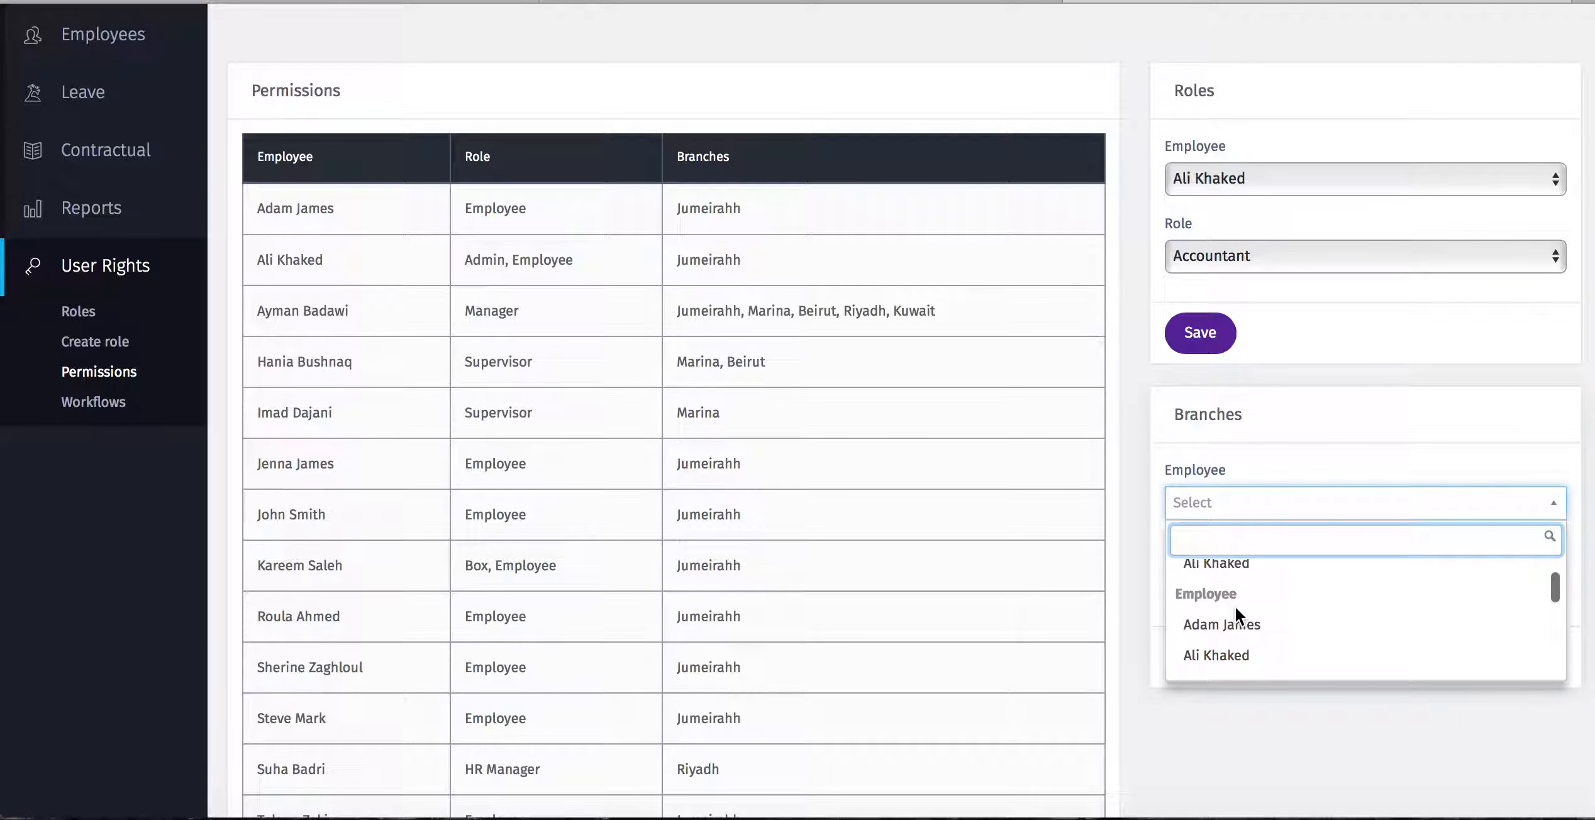
{"action": "scroll", "coordinate": [1236, 617], "scroll_direction": "up", "scroll_amount": 3}
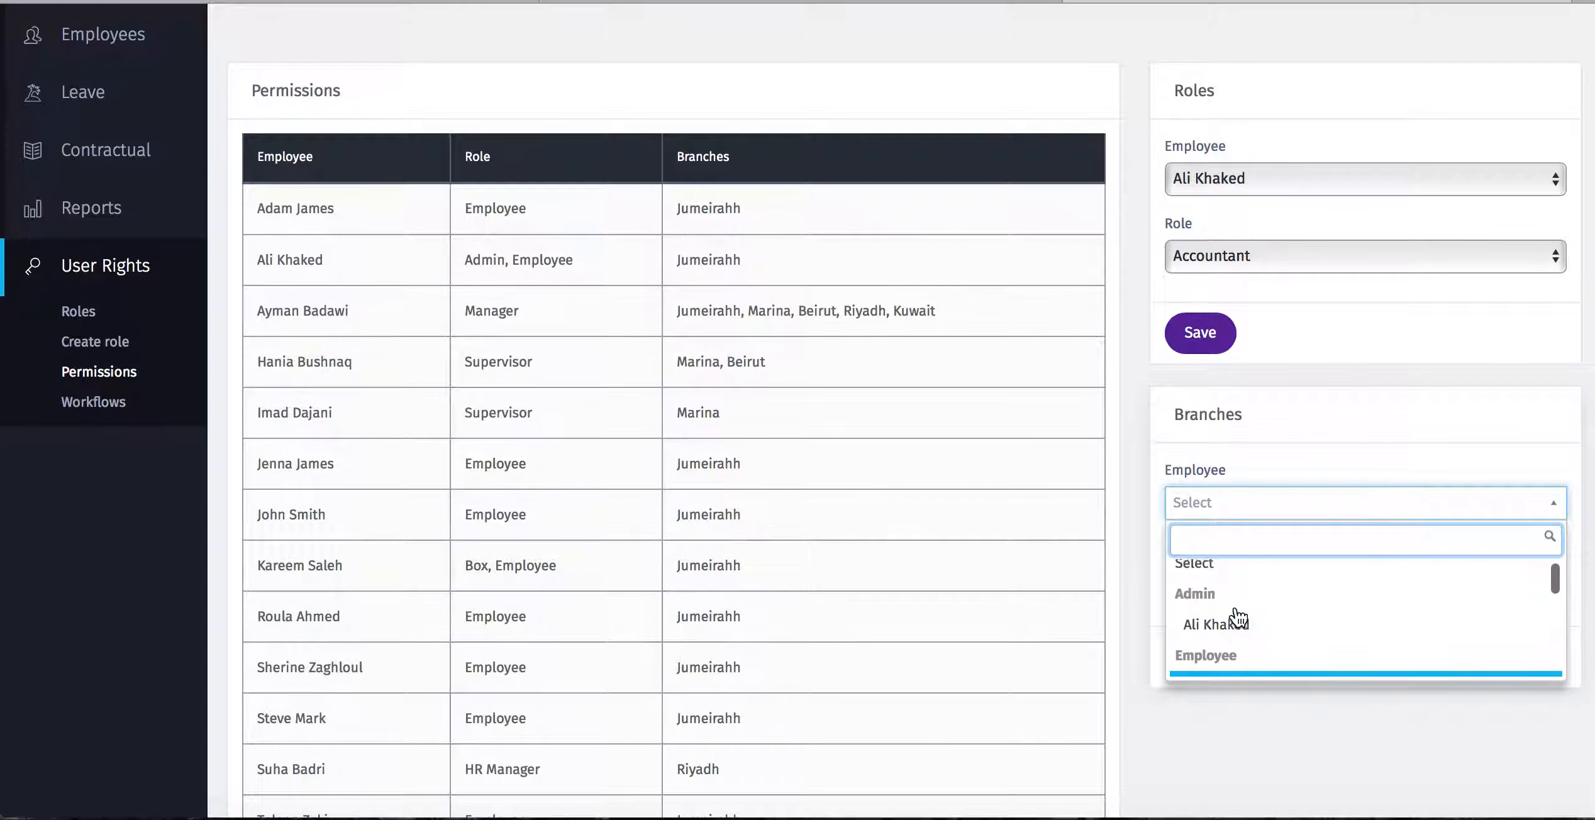
{"action": "left_click", "coordinate": [1225, 635]}
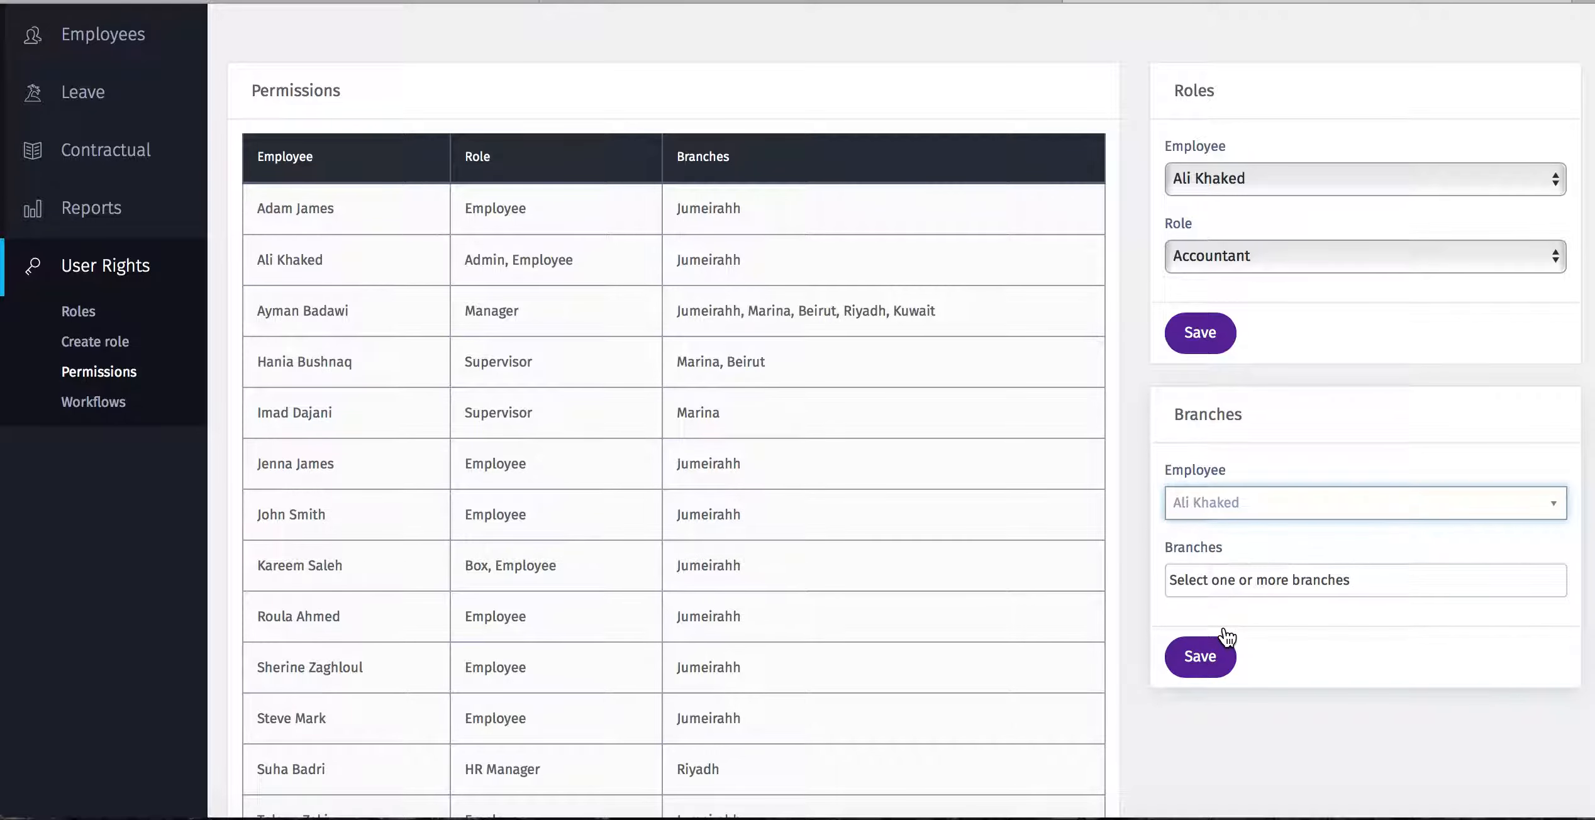
{"action": "left_click", "coordinate": [1199, 580]}
{"action": "scroll", "coordinate": [1210, 684], "scroll_direction": "down", "scroll_amount": 1}
{"action": "left_click", "coordinate": [1211, 698]}
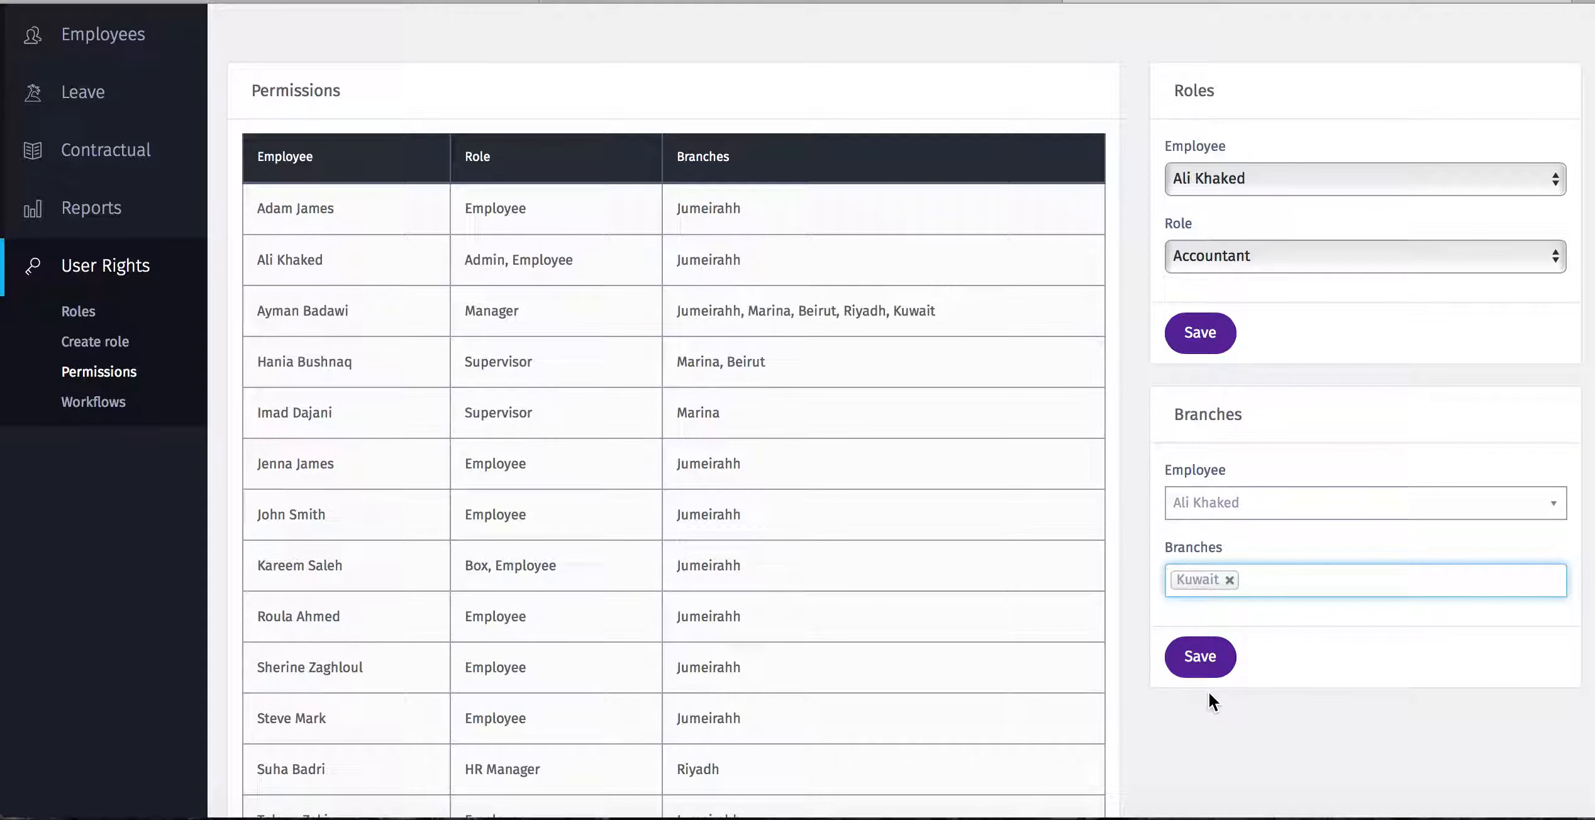
{"action": "left_click", "coordinate": [1271, 572]}
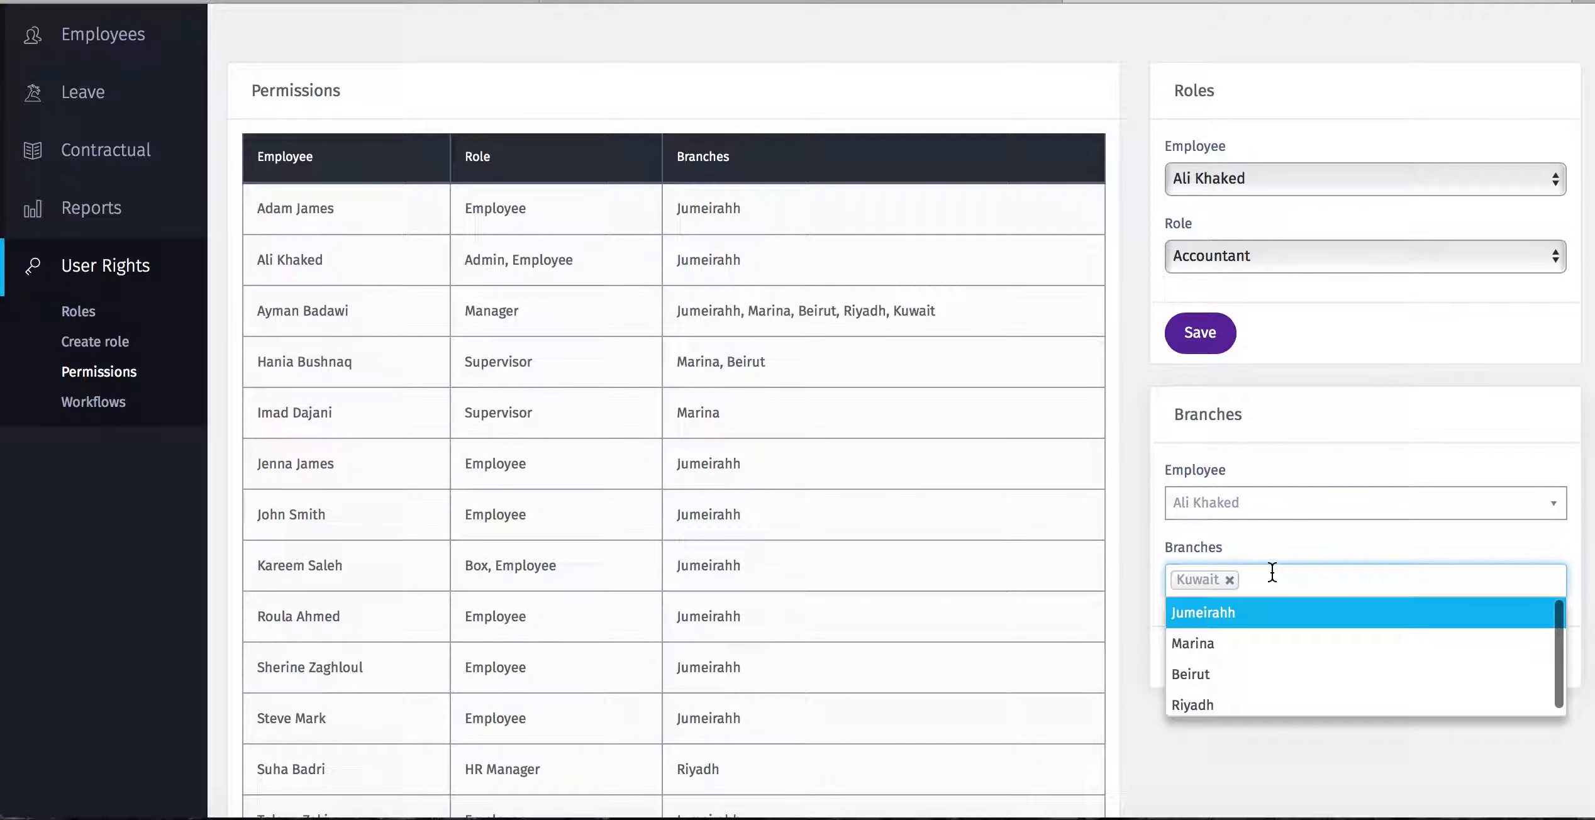
{"action": "left_click", "coordinate": [1219, 705]}
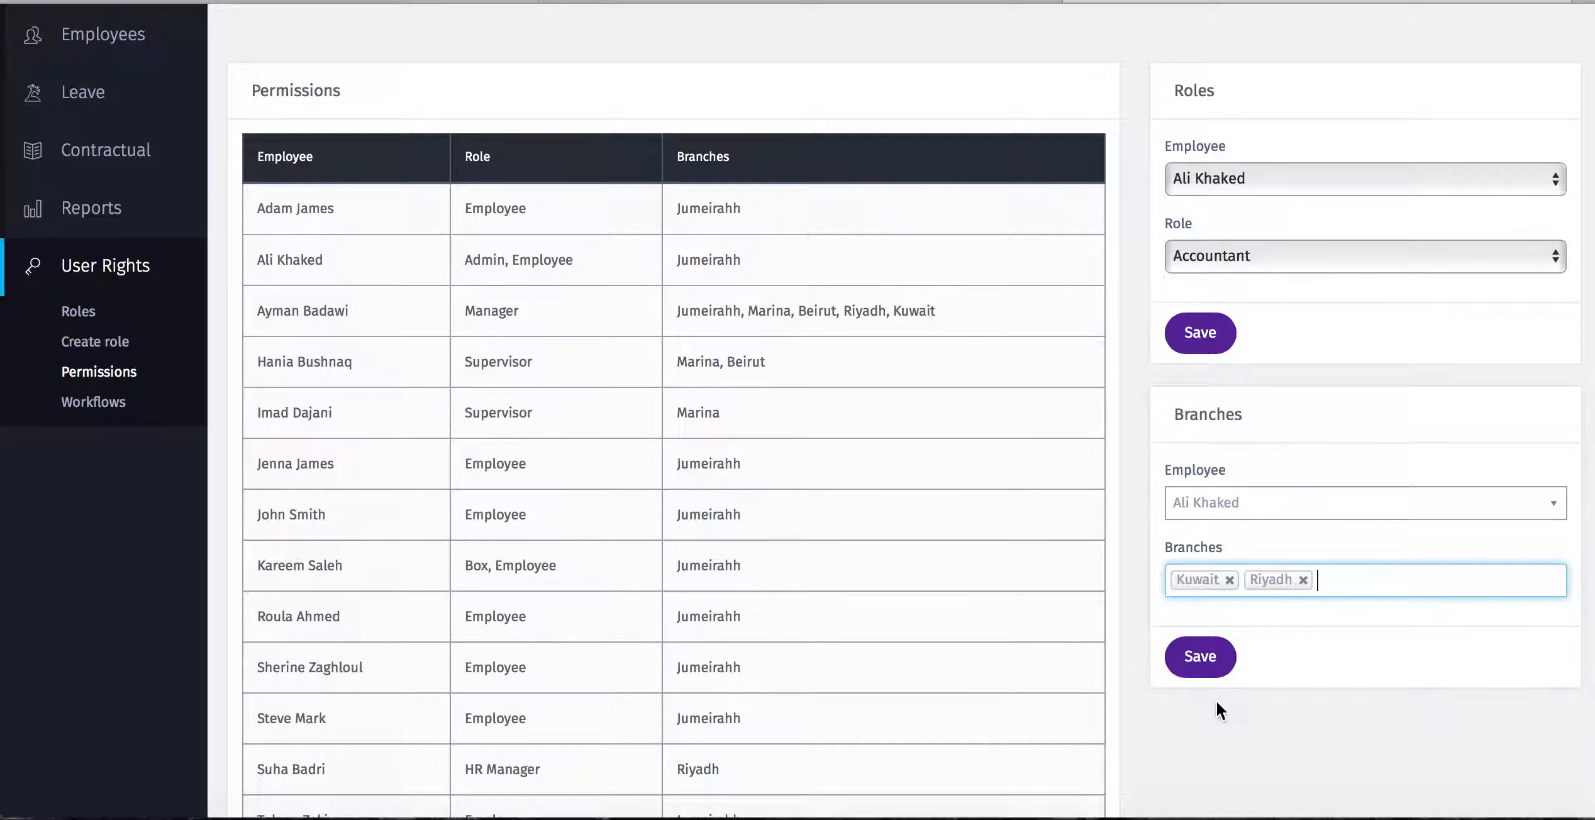
{"action": "left_click", "coordinate": [1208, 663]}
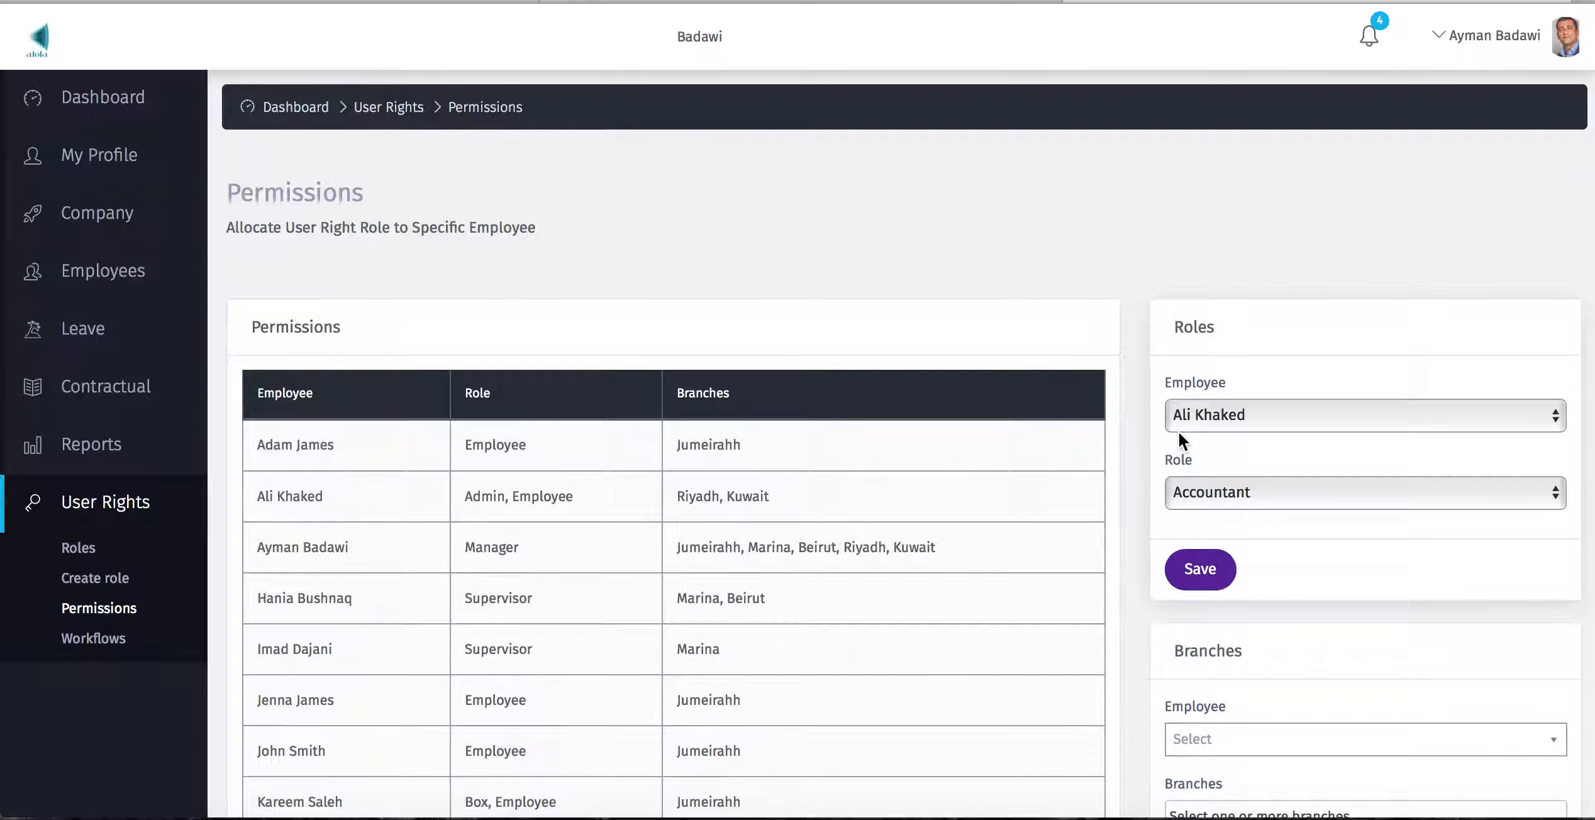
Step: Open the Leave Request workflow settings from the User Rights workflows
{"action": "scroll", "coordinate": [1343, 678], "scroll_direction": "down", "scroll_amount": 4}
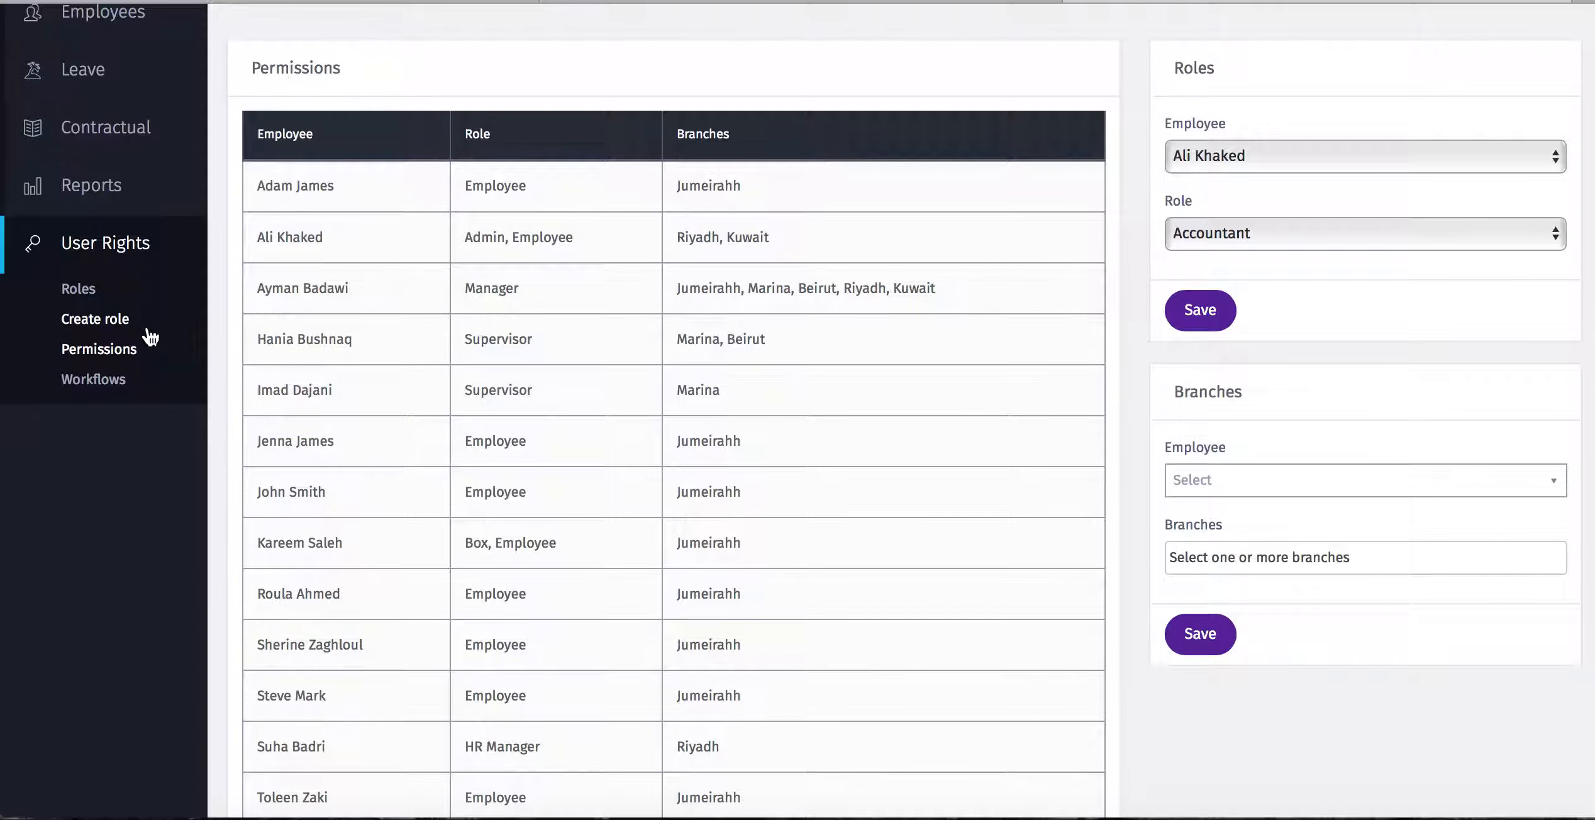
{"action": "left_click", "coordinate": [106, 381]}
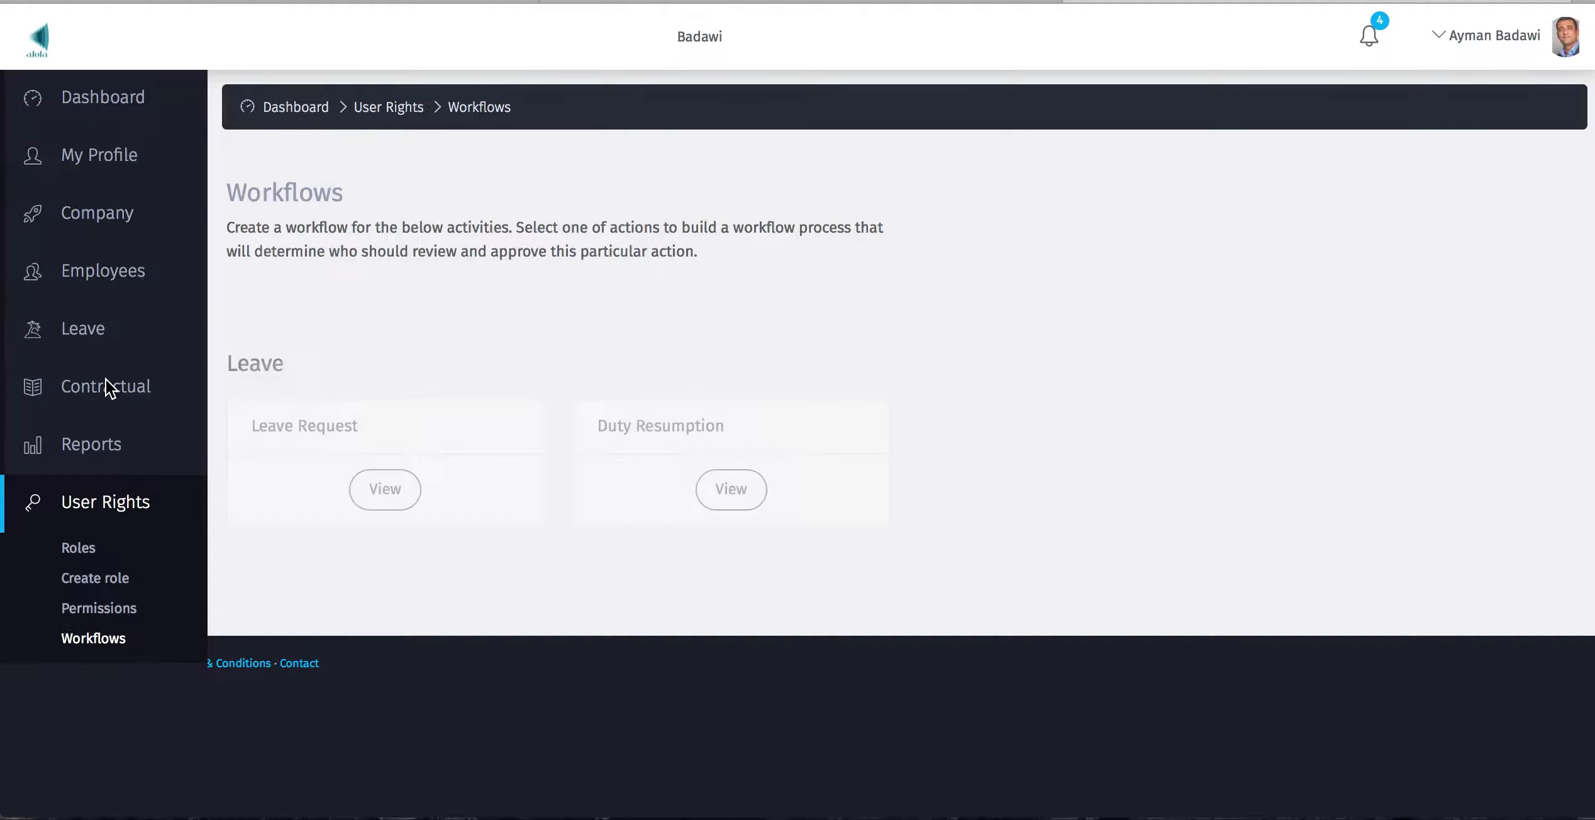
{"action": "left_click", "coordinate": [95, 501]}
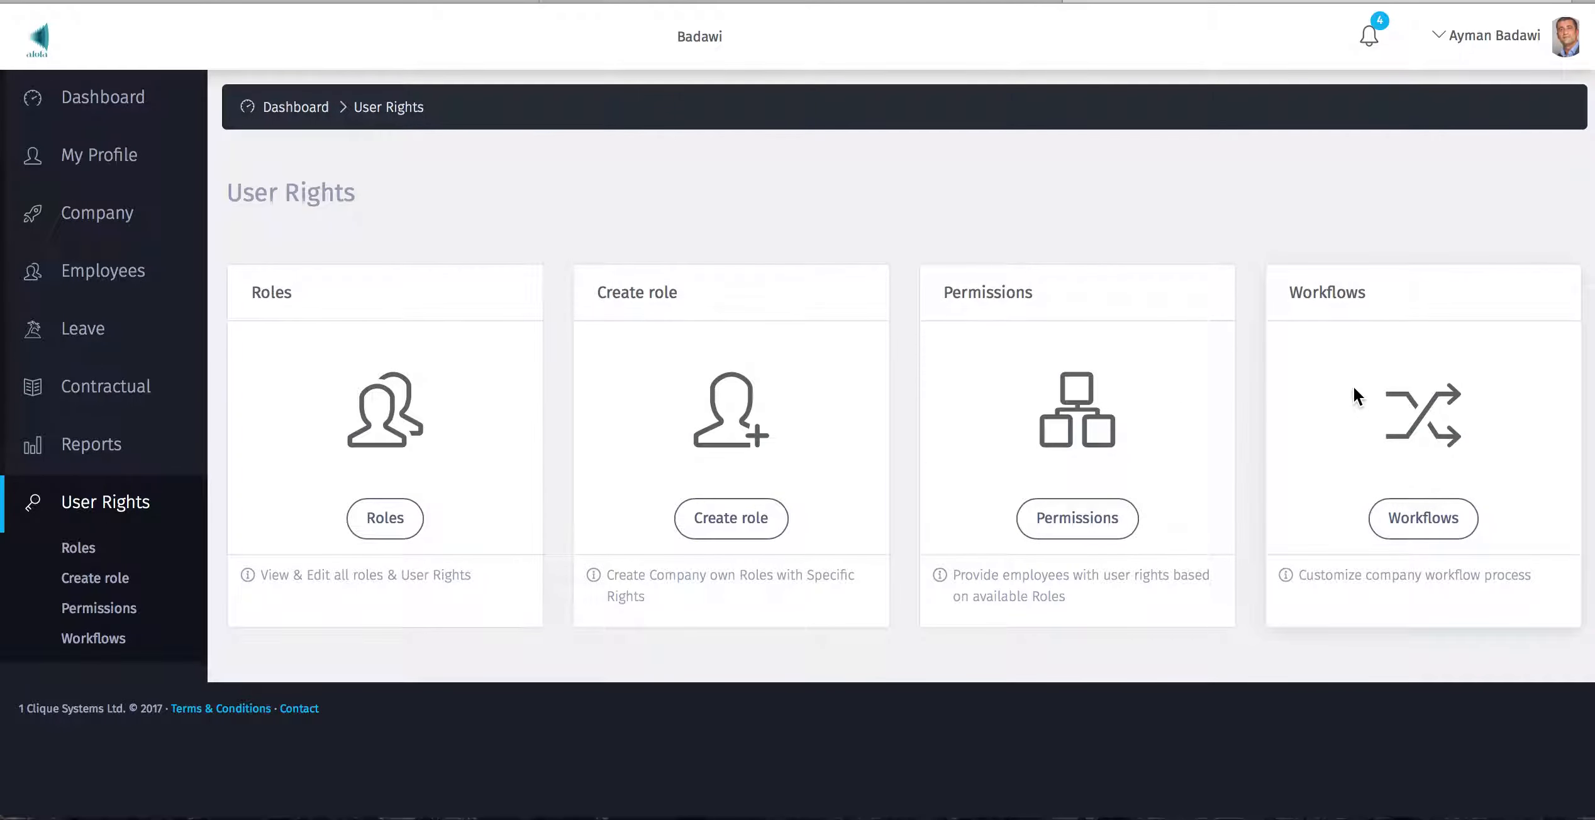
{"action": "left_click", "coordinate": [1413, 517]}
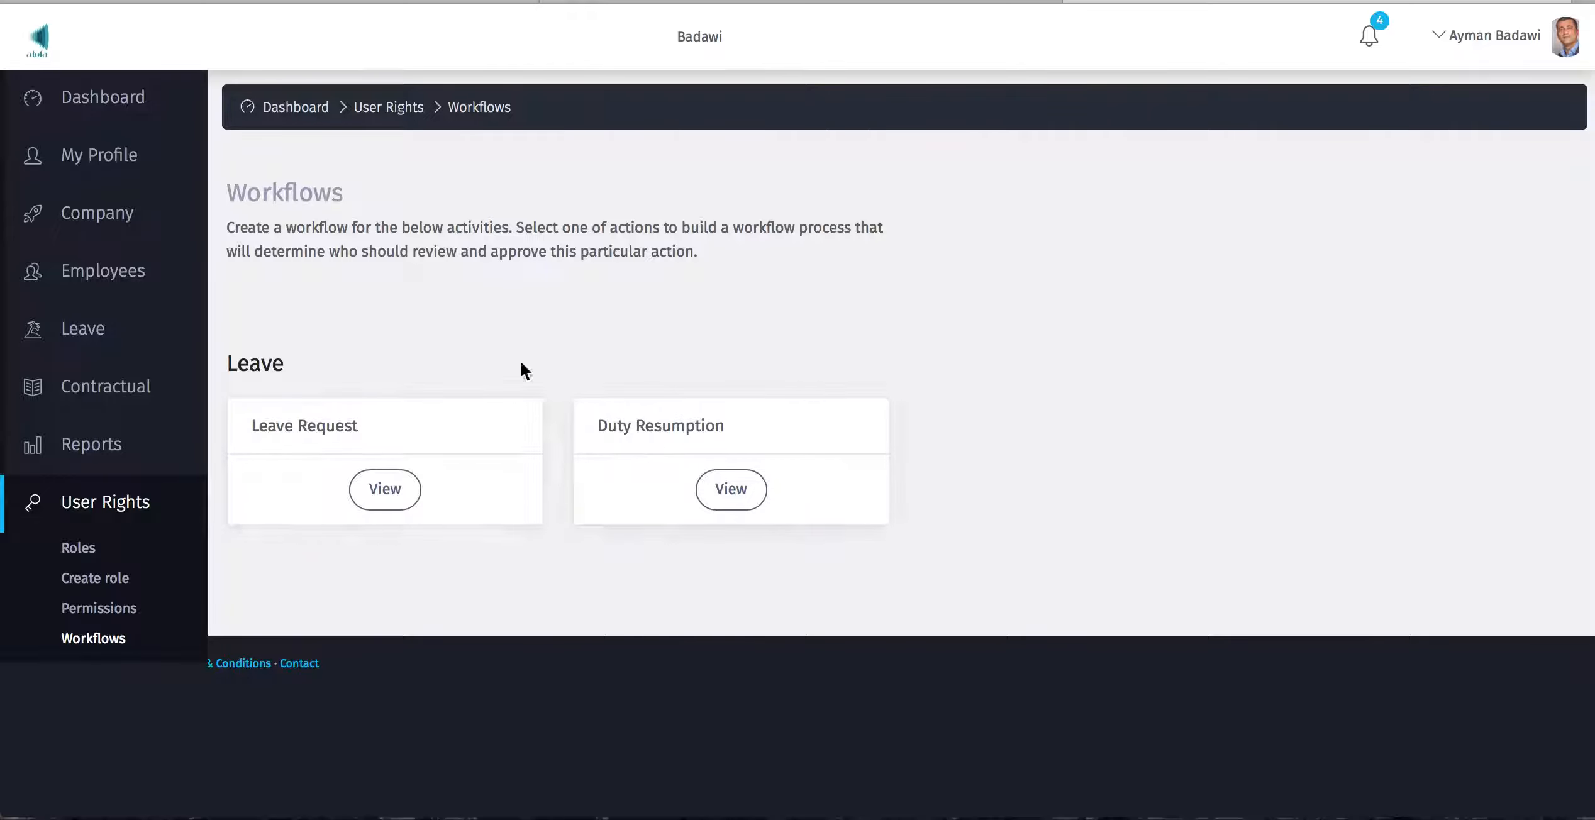
{"action": "left_click", "coordinate": [385, 489]}
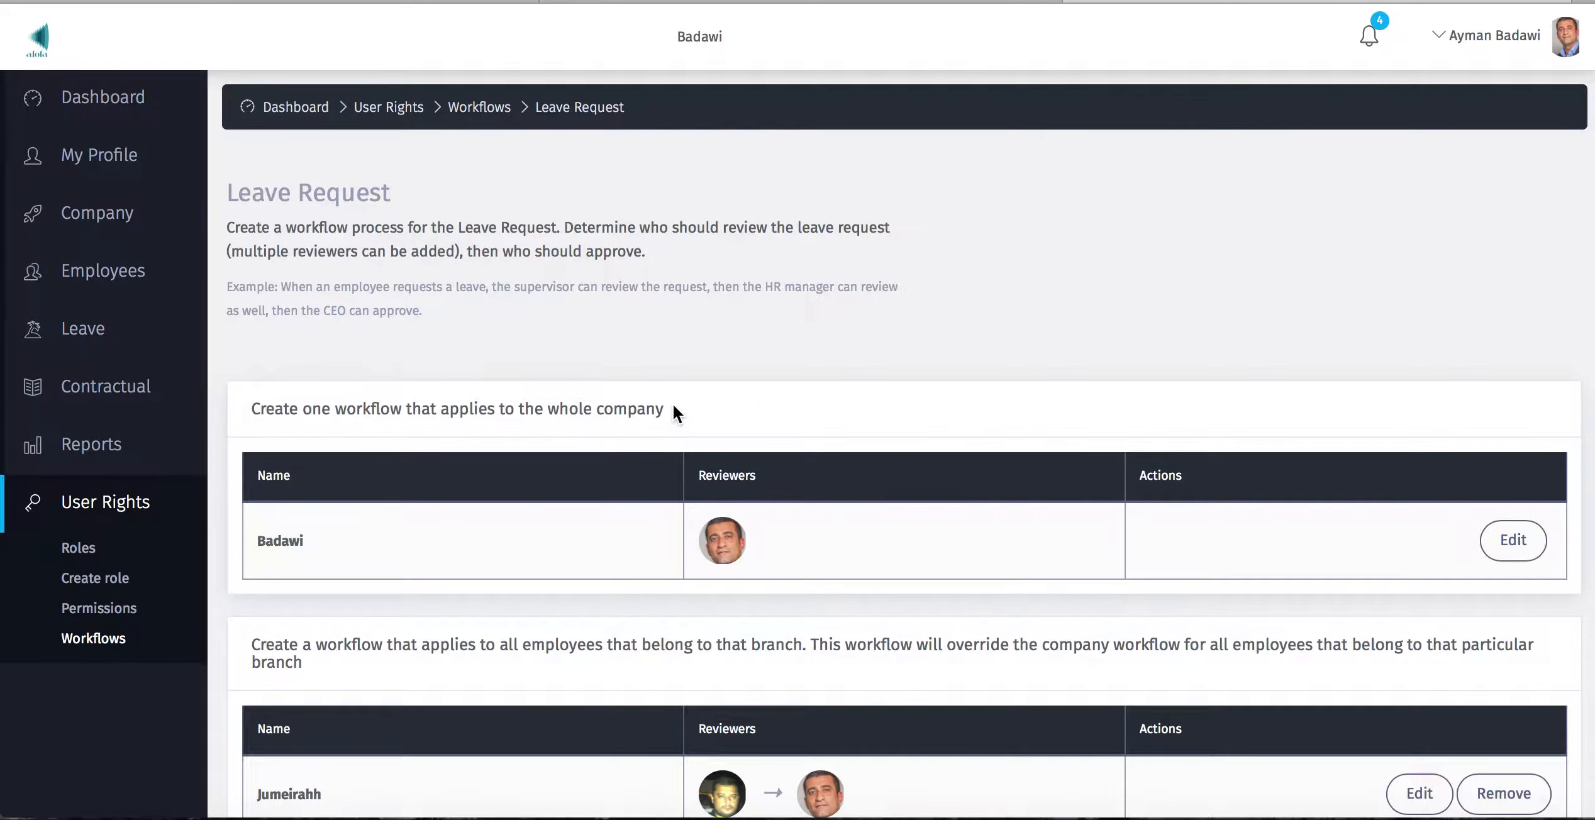
Step: Open the company-wide Leave Request workflow and view which employees can be chosen as reviewer or approver
{"action": "scroll", "coordinate": [673, 412], "scroll_direction": "down", "scroll_amount": 3}
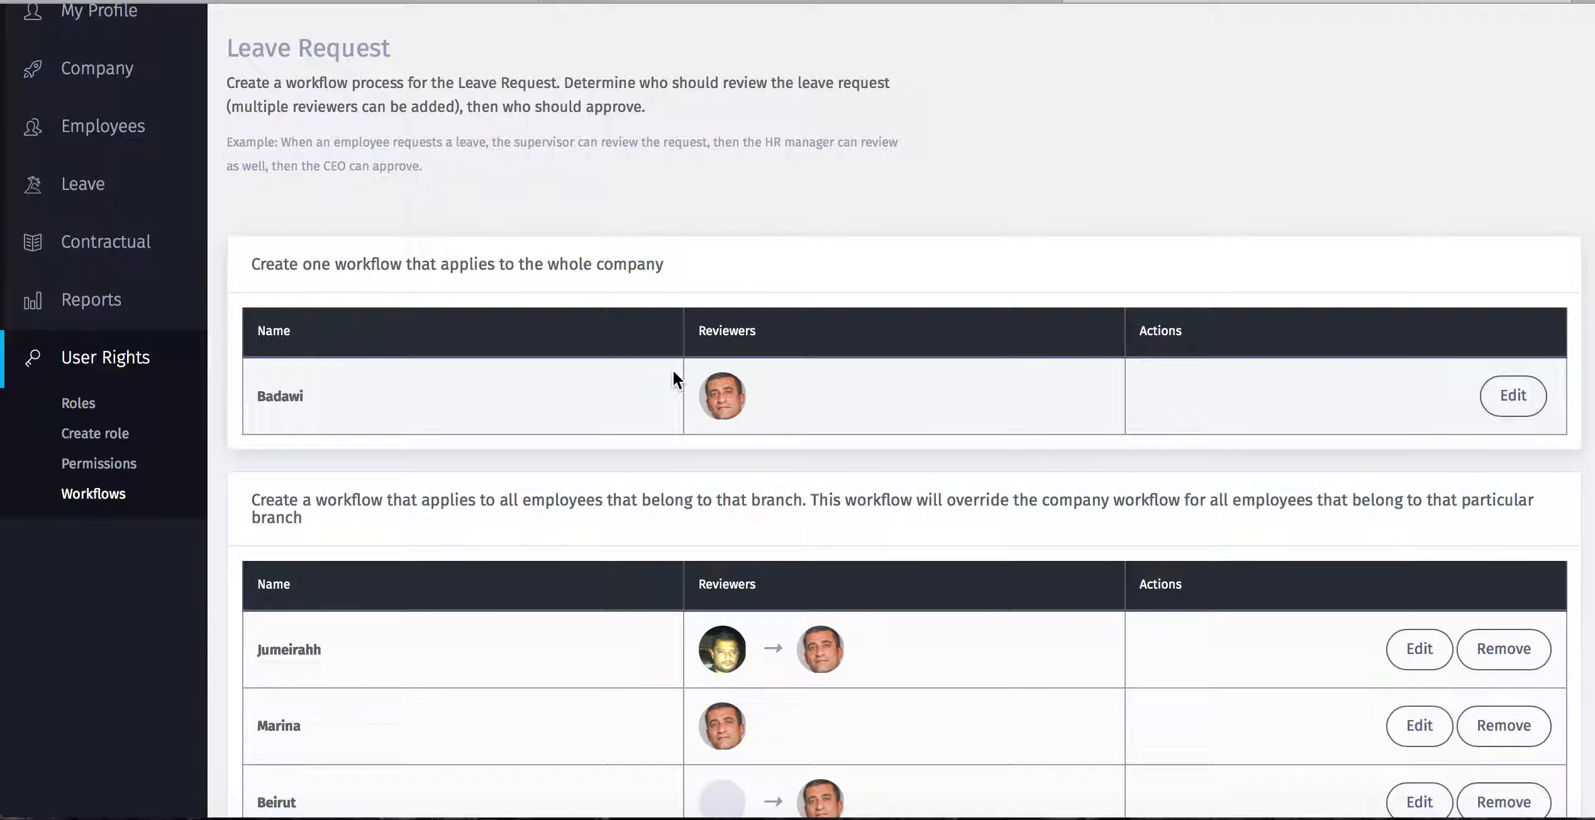
{"action": "scroll", "coordinate": [673, 373], "scroll_direction": "down", "scroll_amount": 2}
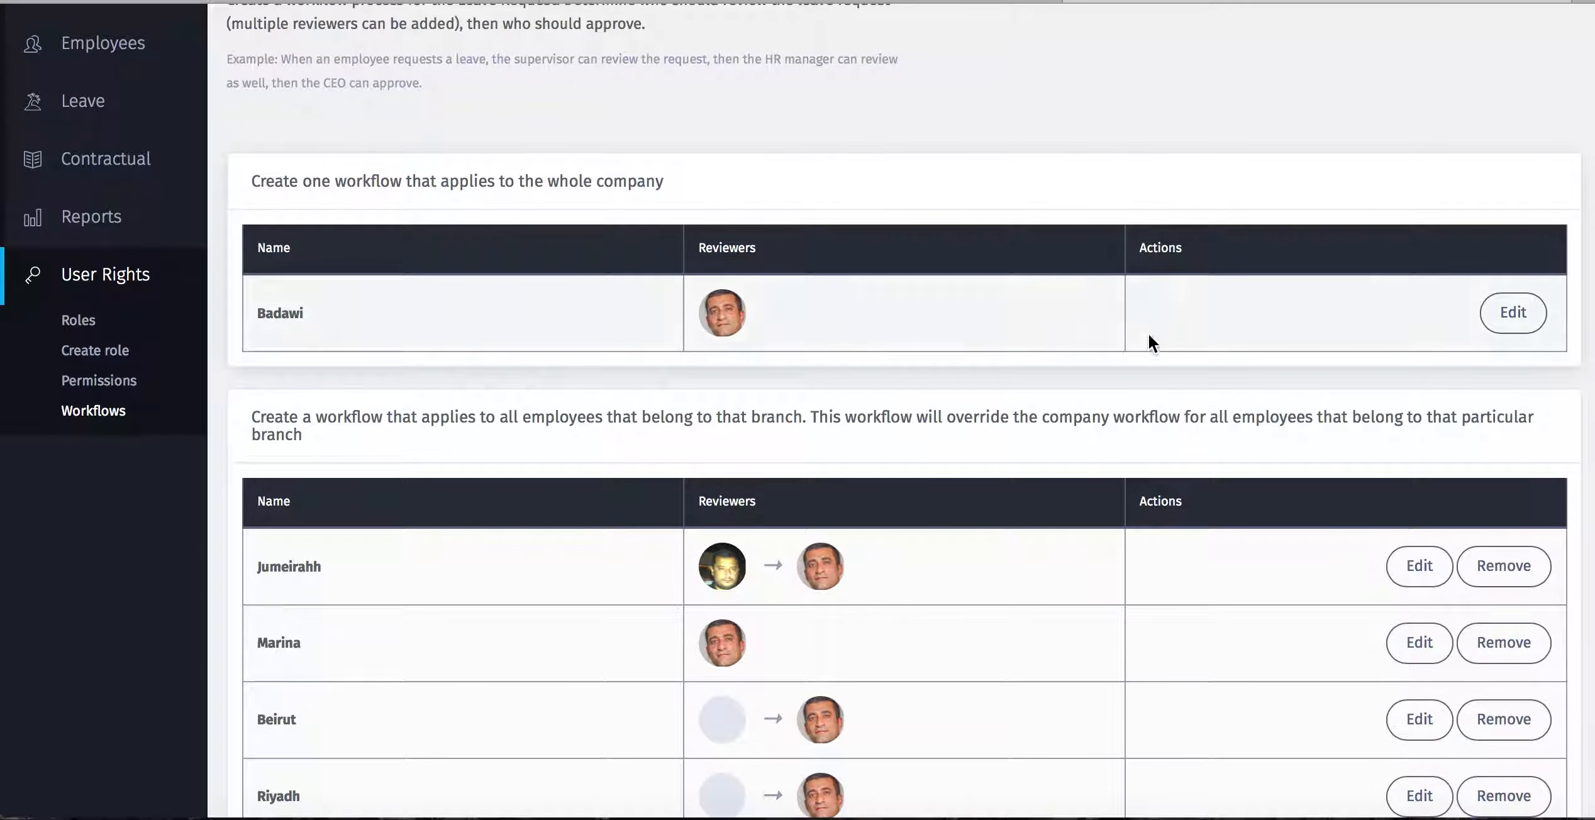
{"action": "left_click", "coordinate": [1493, 312]}
{"action": "left_click", "coordinate": [436, 518]}
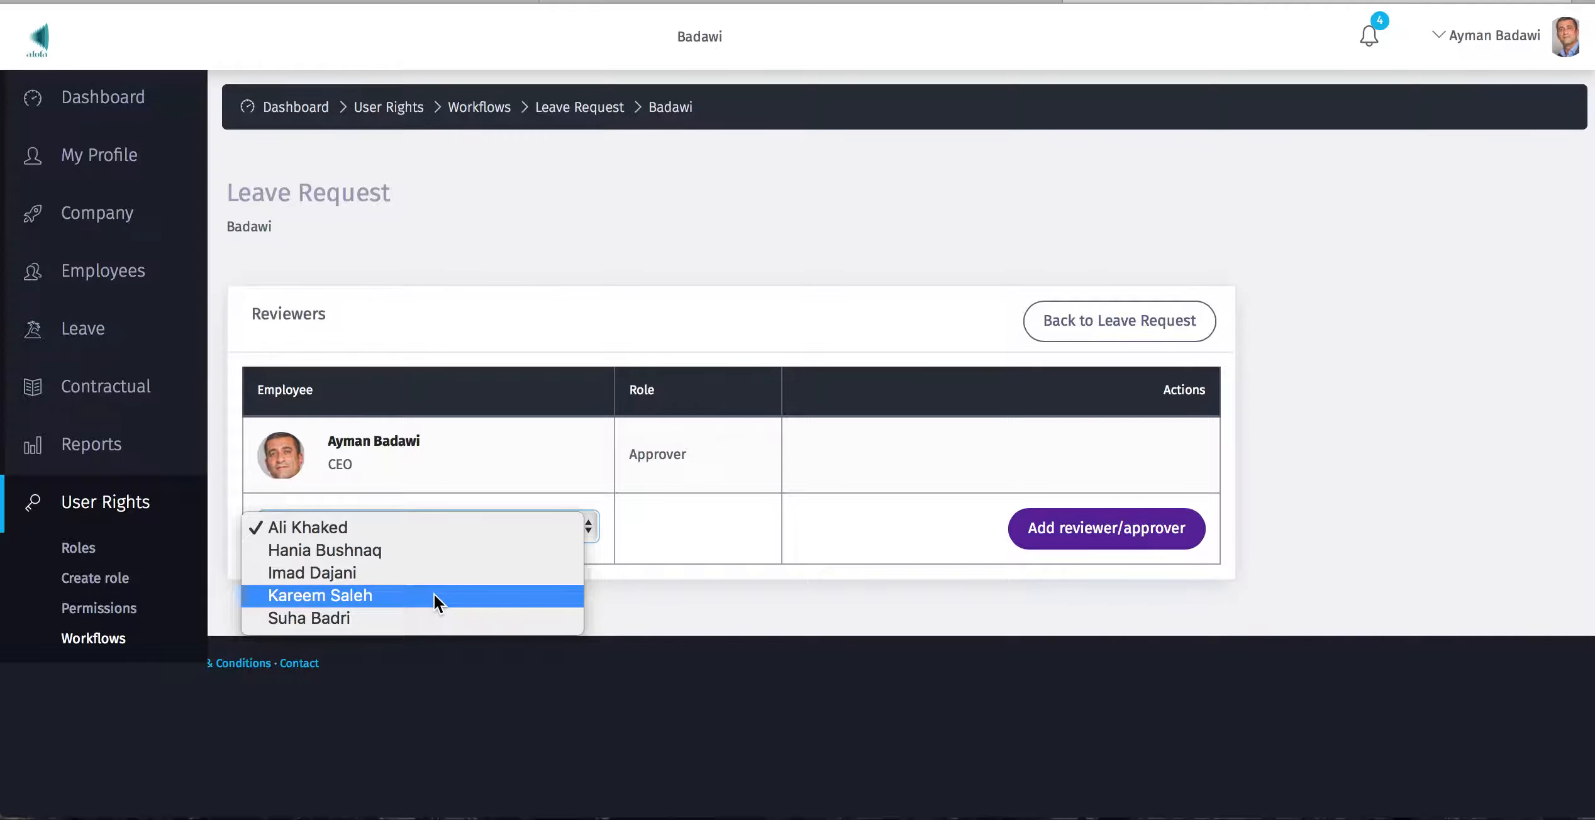
{"action": "left_click", "coordinate": [549, 254]}
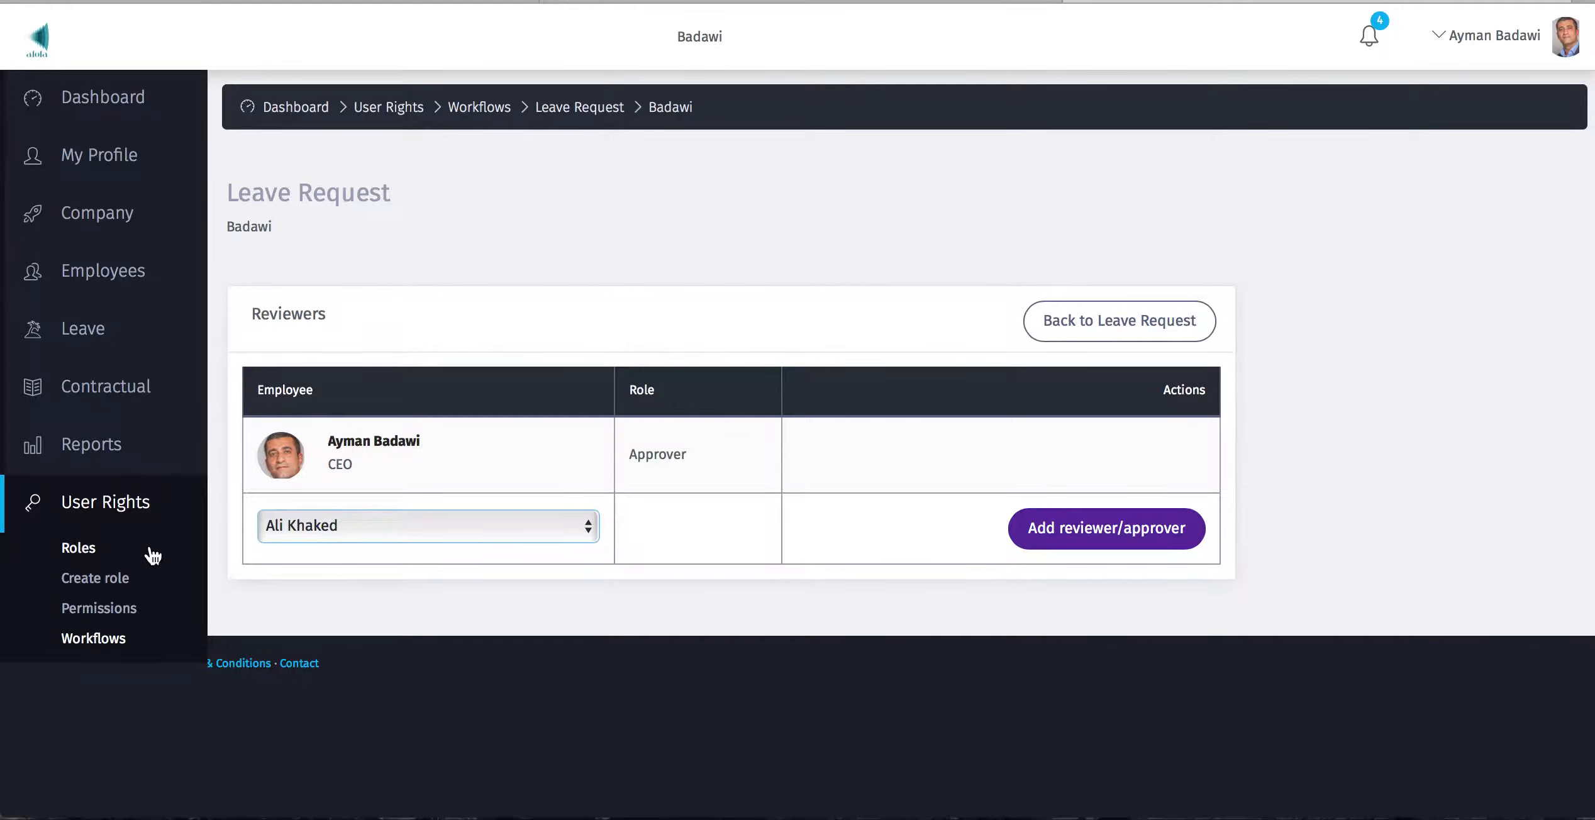
Step: Return to the Leave Request workflows and open the Marina branch's workflow for editing
{"action": "left_click", "coordinate": [103, 641]}
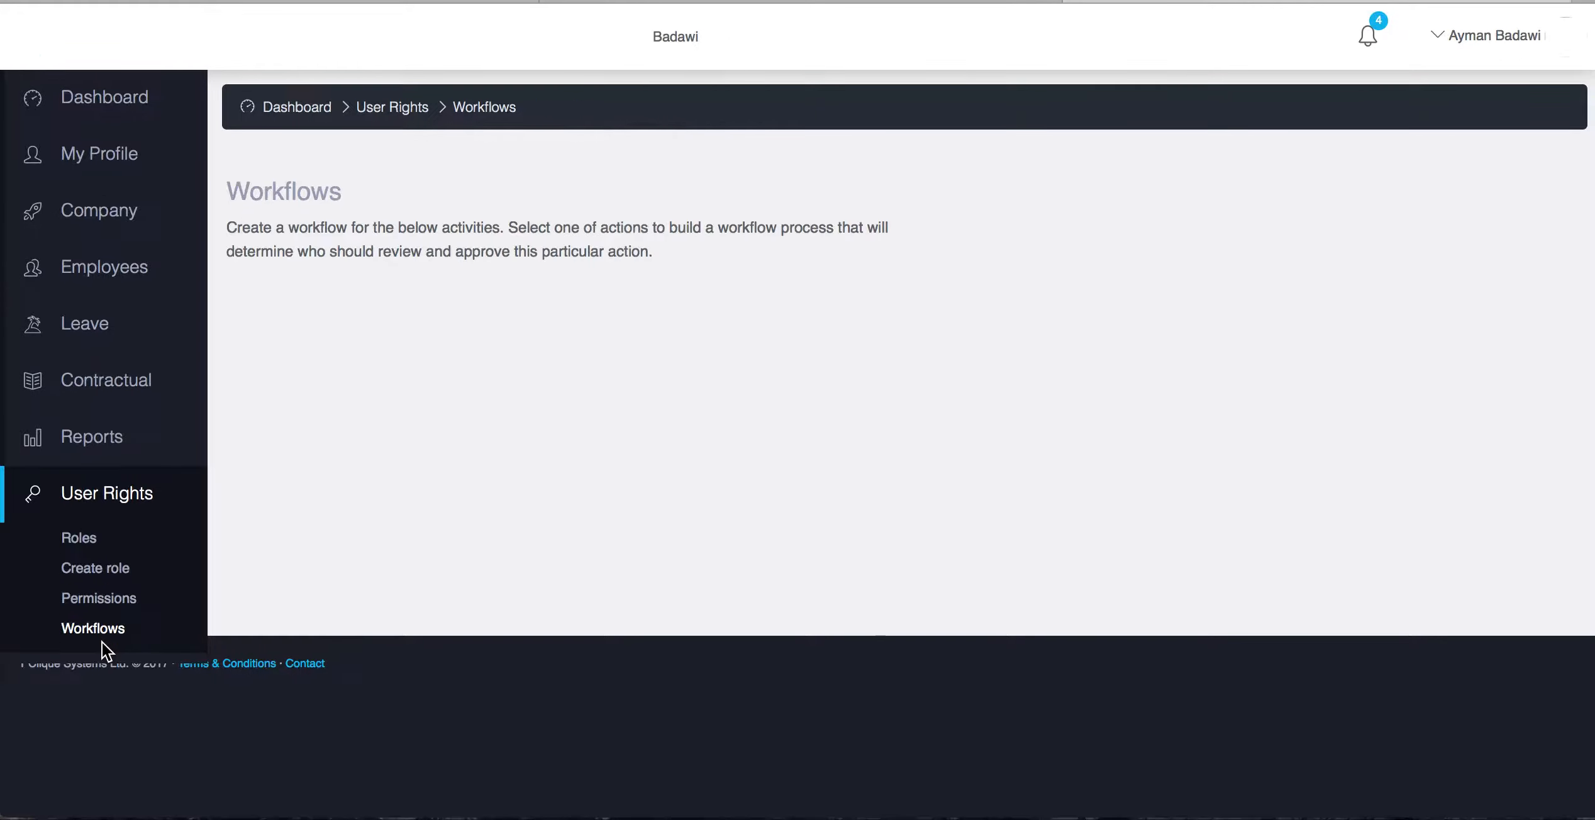
{"action": "left_click", "coordinate": [395, 497]}
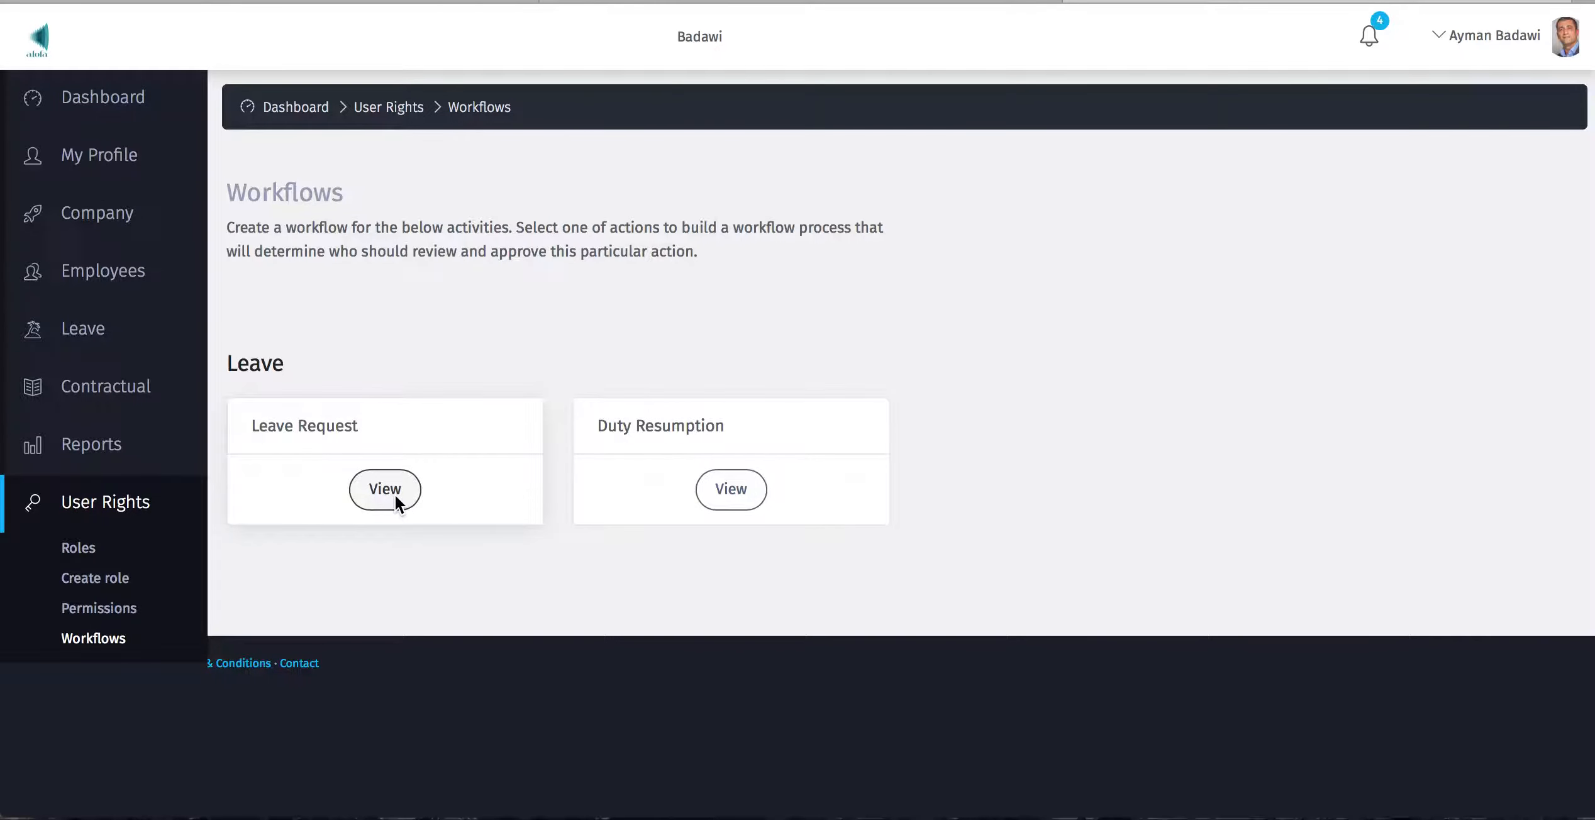
{"action": "scroll", "coordinate": [958, 366], "scroll_direction": "down", "scroll_amount": 8}
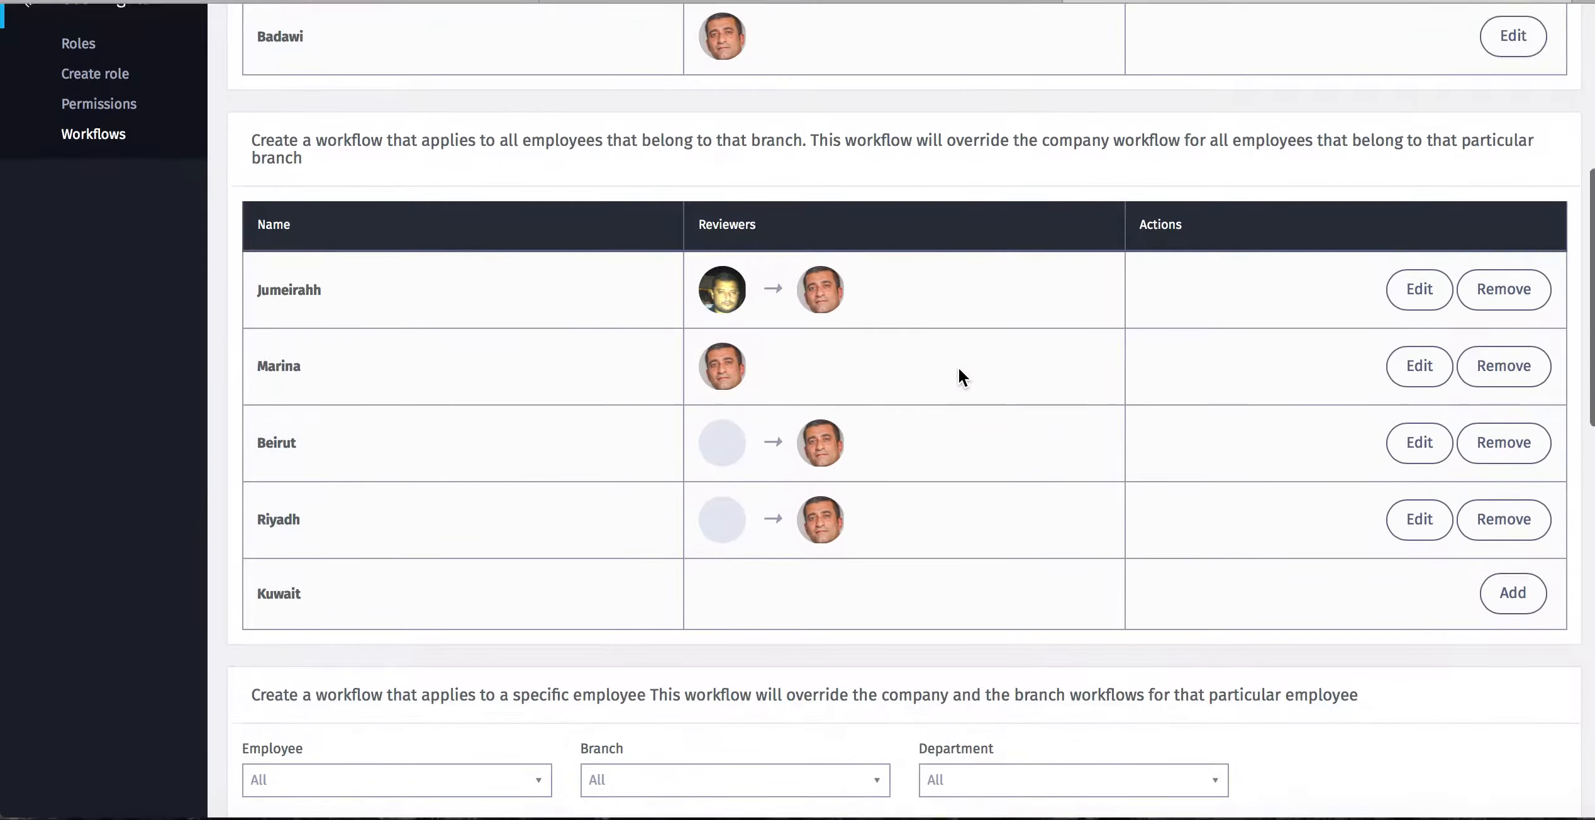
{"action": "scroll", "coordinate": [958, 366], "scroll_direction": "down", "scroll_amount": 2}
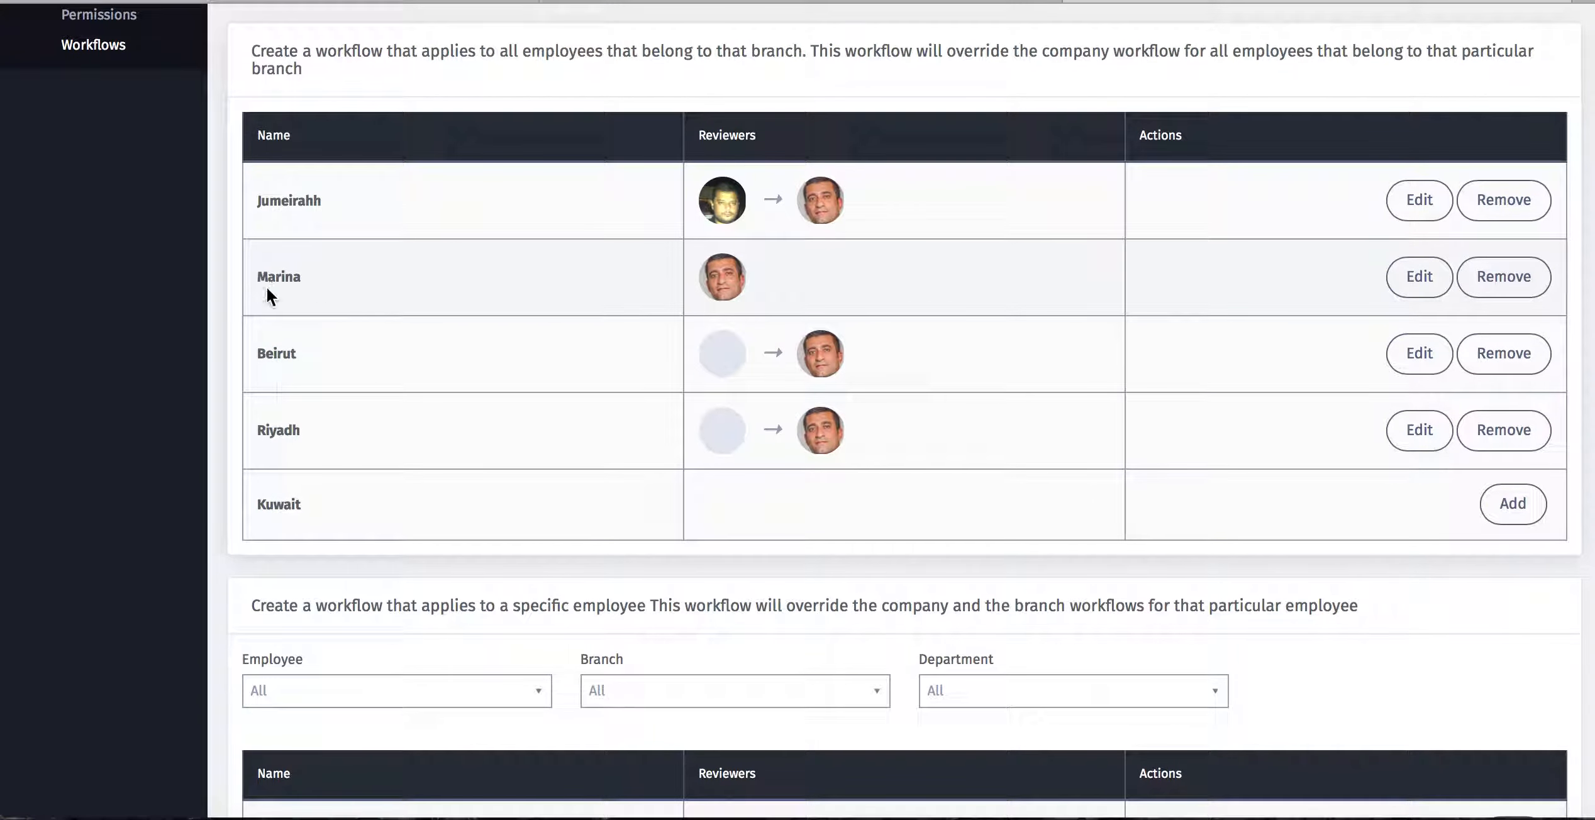
{"action": "scroll", "coordinate": [342, 296], "scroll_direction": "up", "scroll_amount": 1}
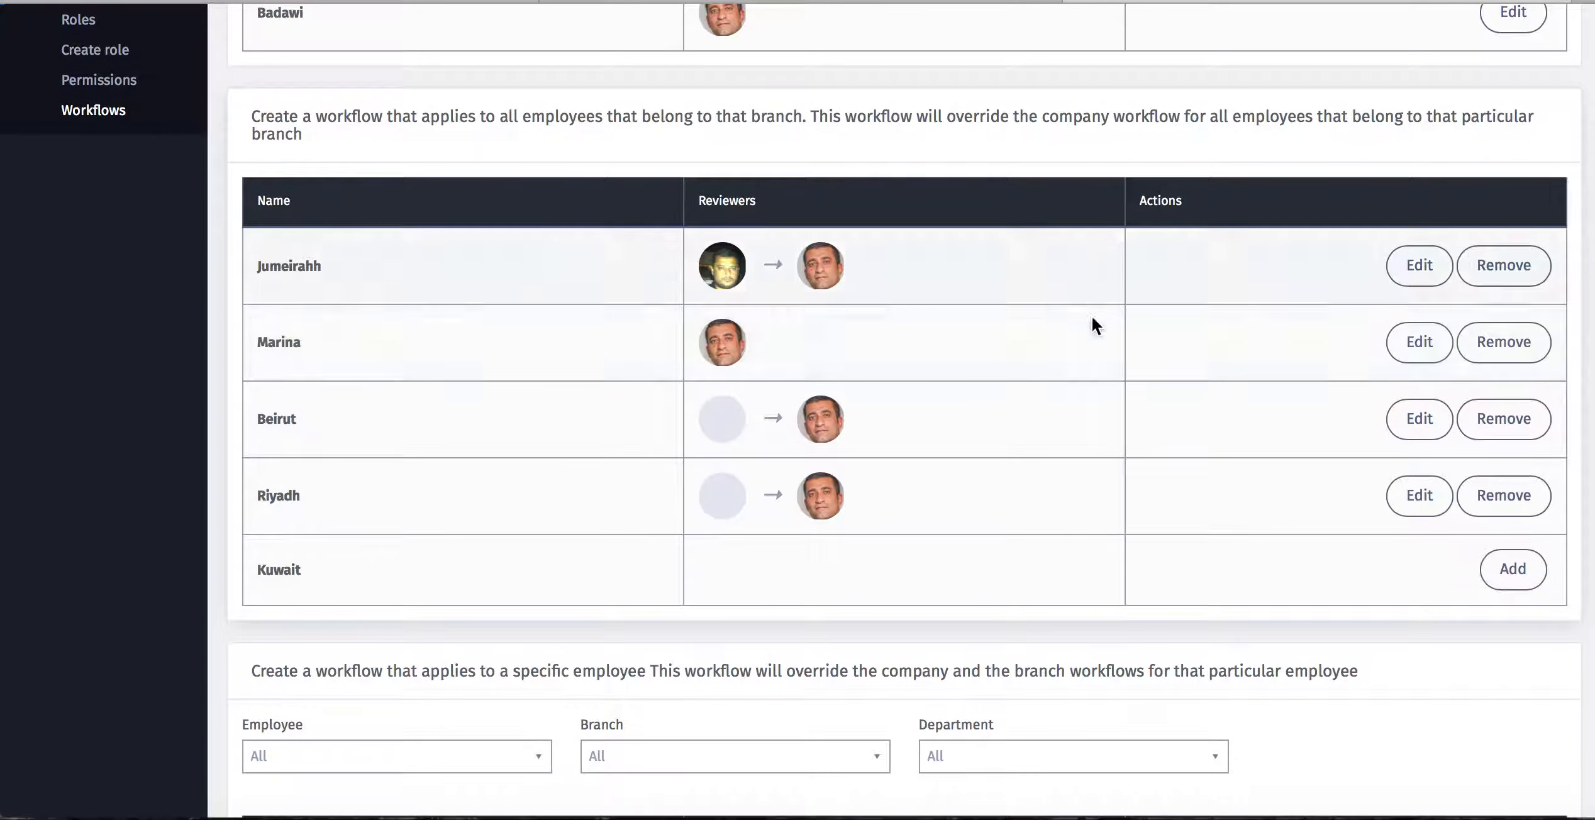
{"action": "left_click", "coordinate": [1409, 350]}
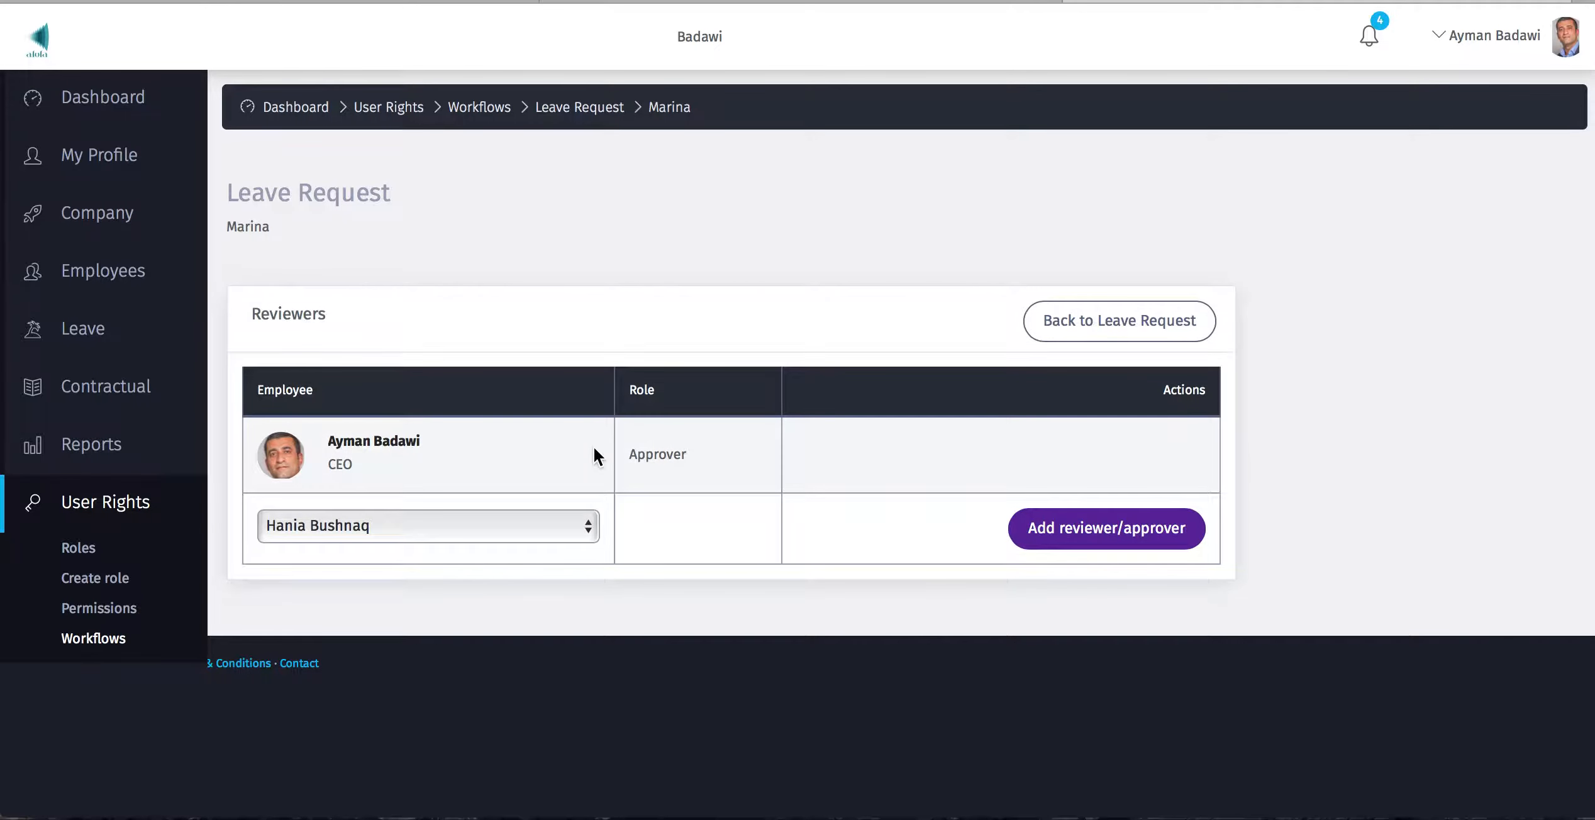
Step: Add the supervisor to the Marina leave workflow and place them ahead of the CEO as reviewer
{"action": "left_click", "coordinate": [464, 523]}
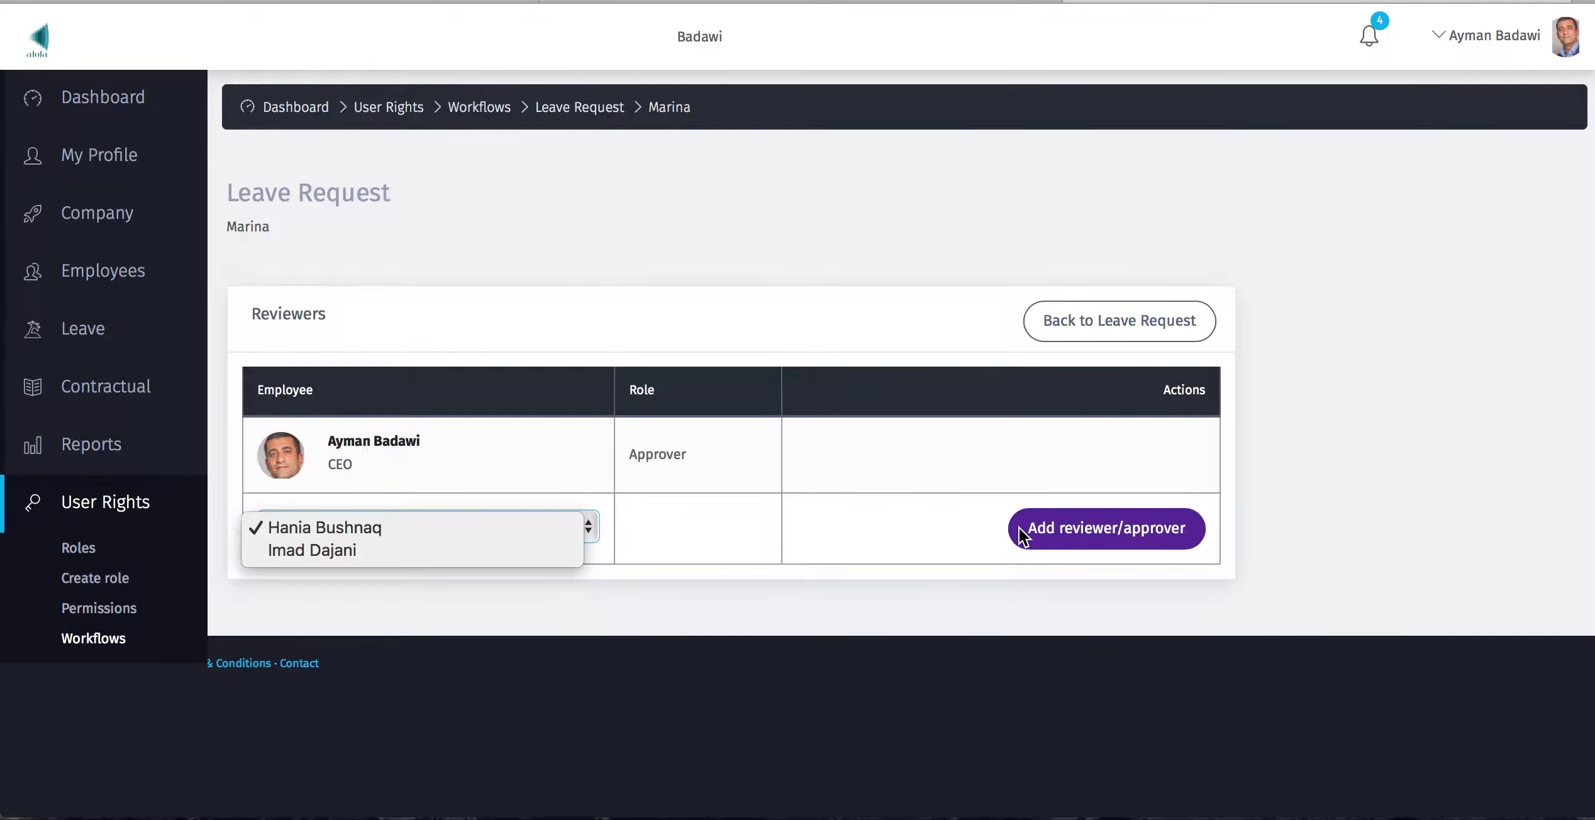
{"action": "left_click", "coordinate": [1045, 527]}
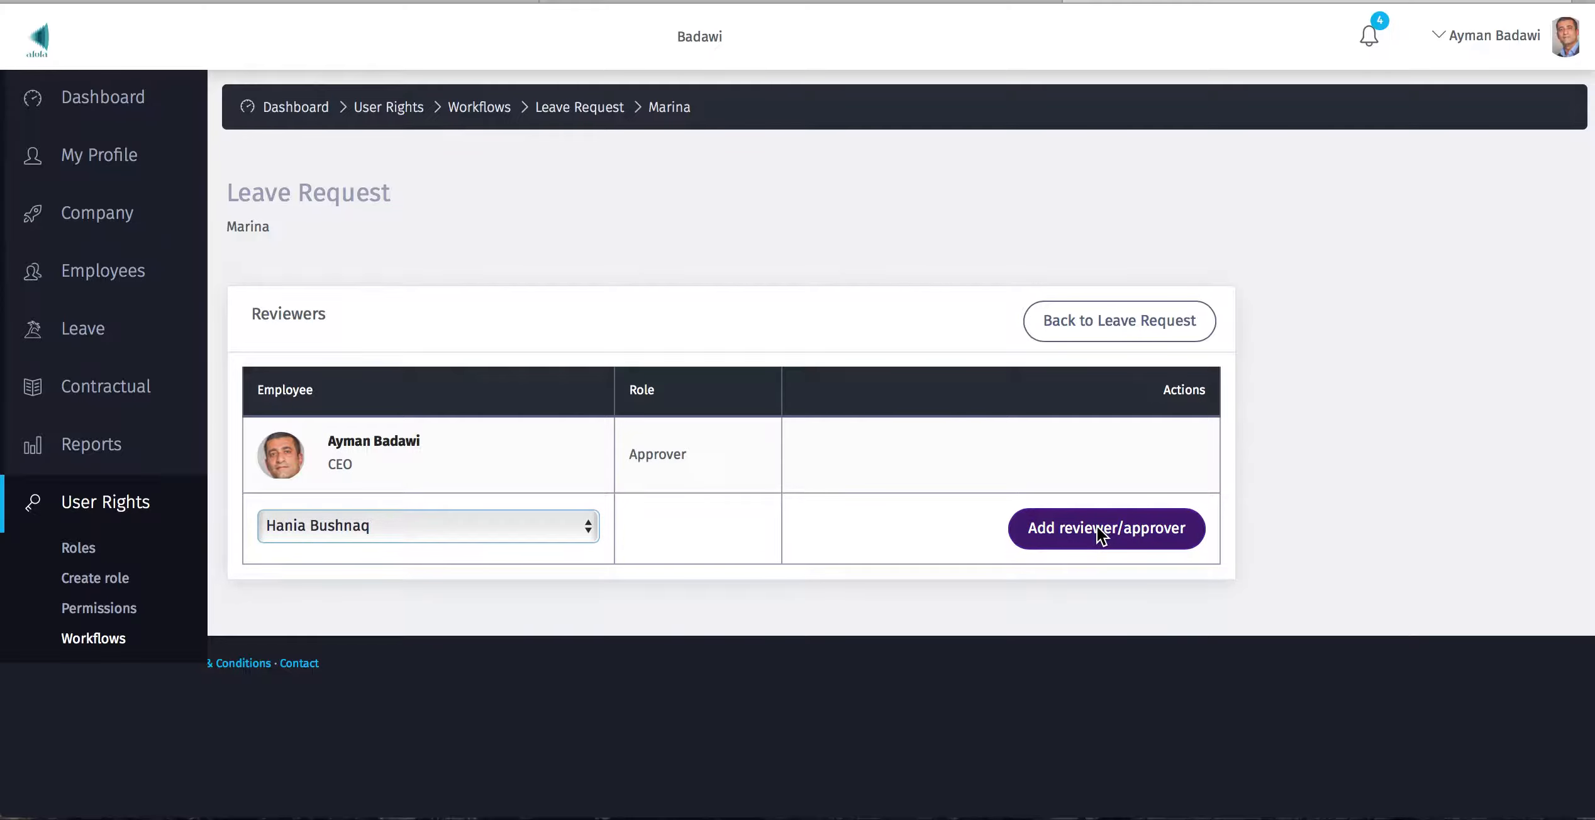
{"action": "left_click", "coordinate": [1096, 525]}
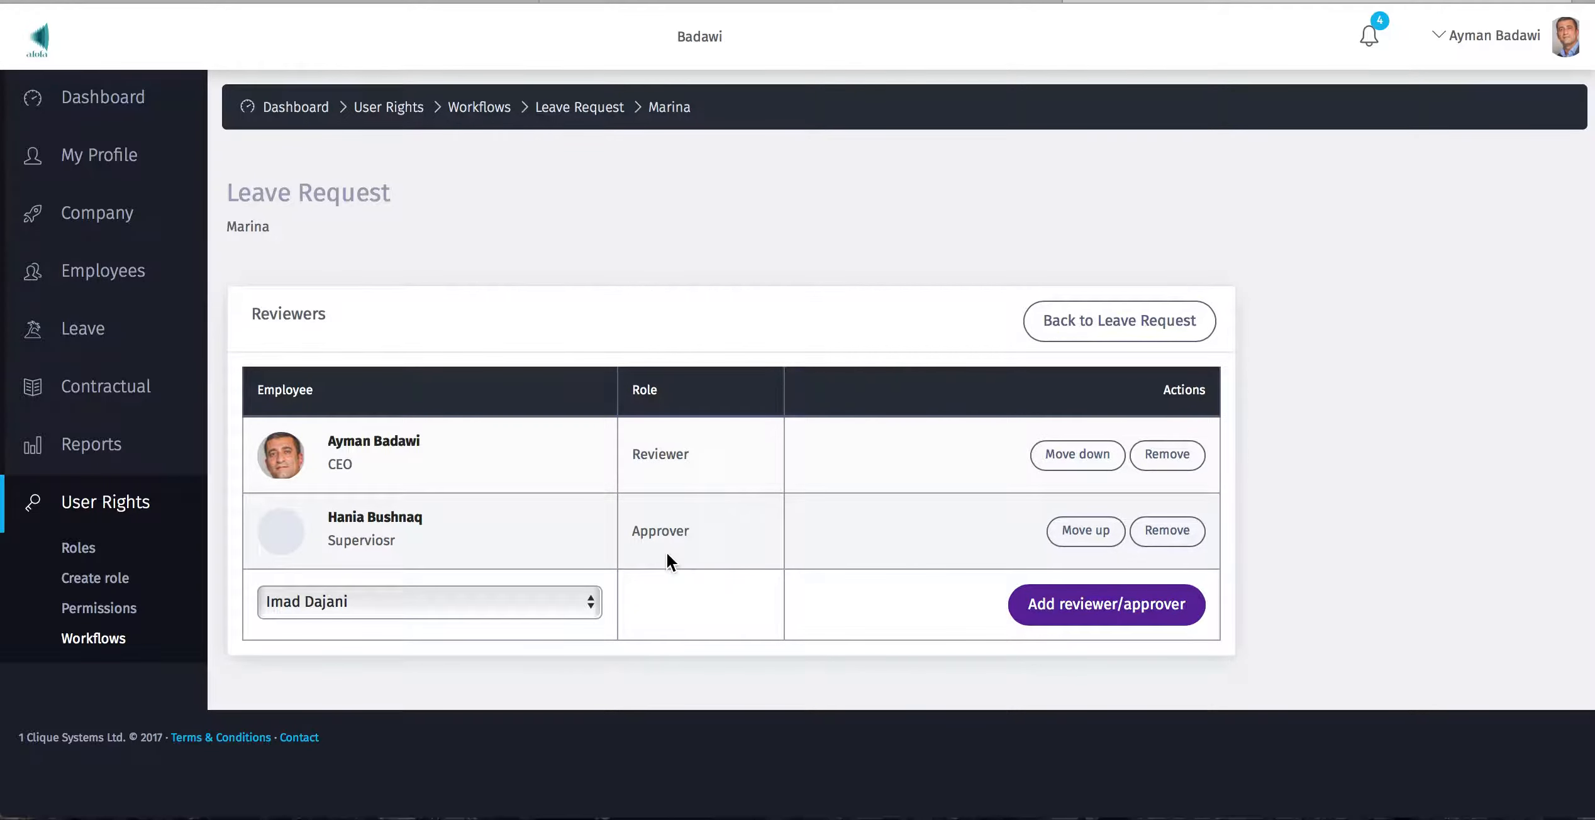
{"action": "left_click", "coordinate": [1086, 534]}
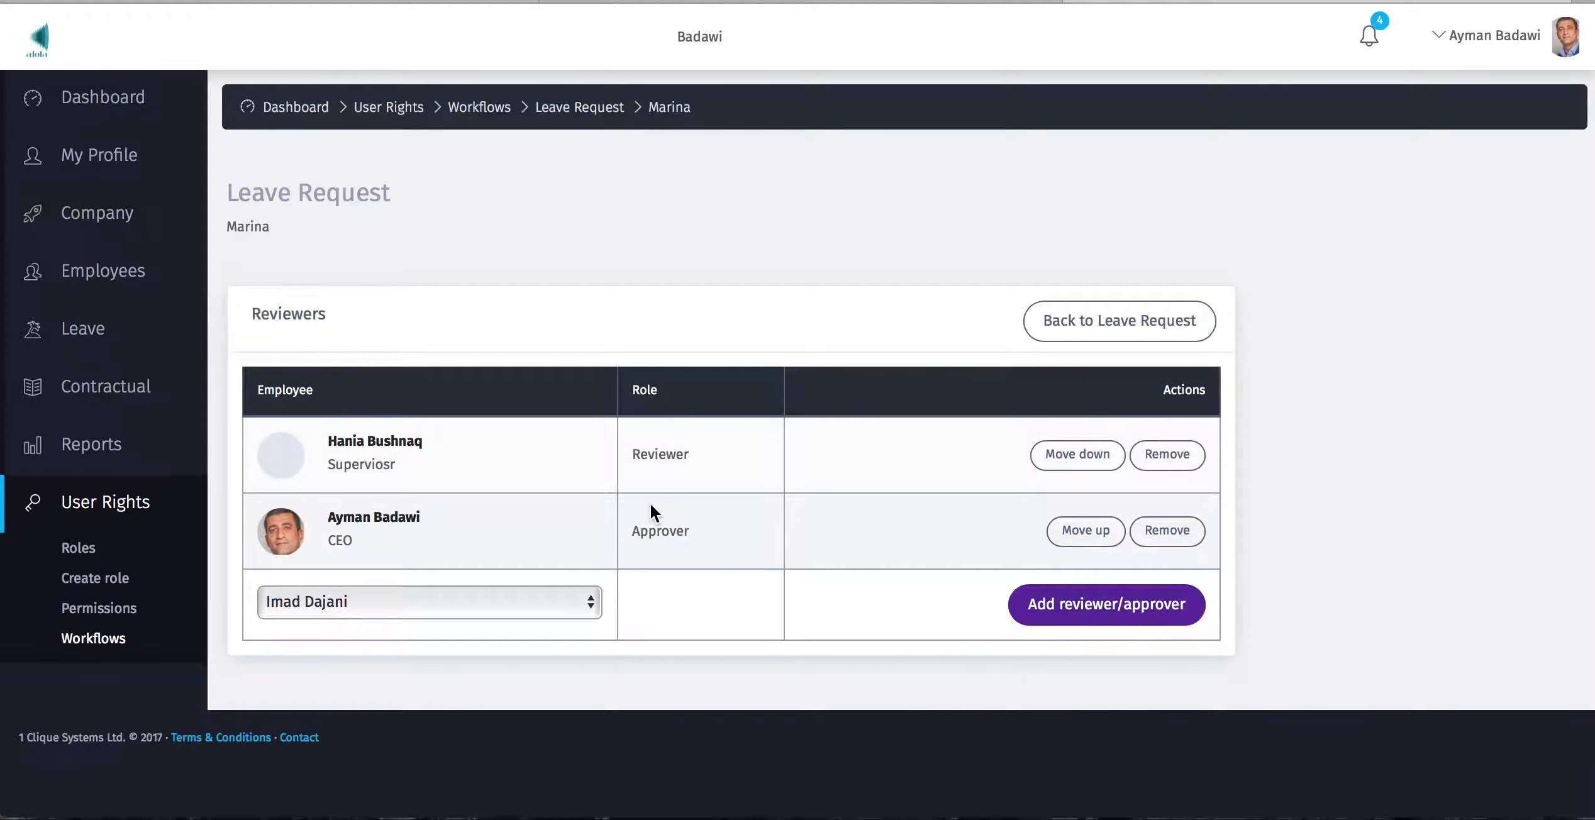
Step: Add the branch manager to the Marina leave workflow, place them ahead of the CEO, and return to the workflows overview
{"action": "left_click", "coordinate": [503, 597]}
{"action": "left_click", "coordinate": [496, 601]}
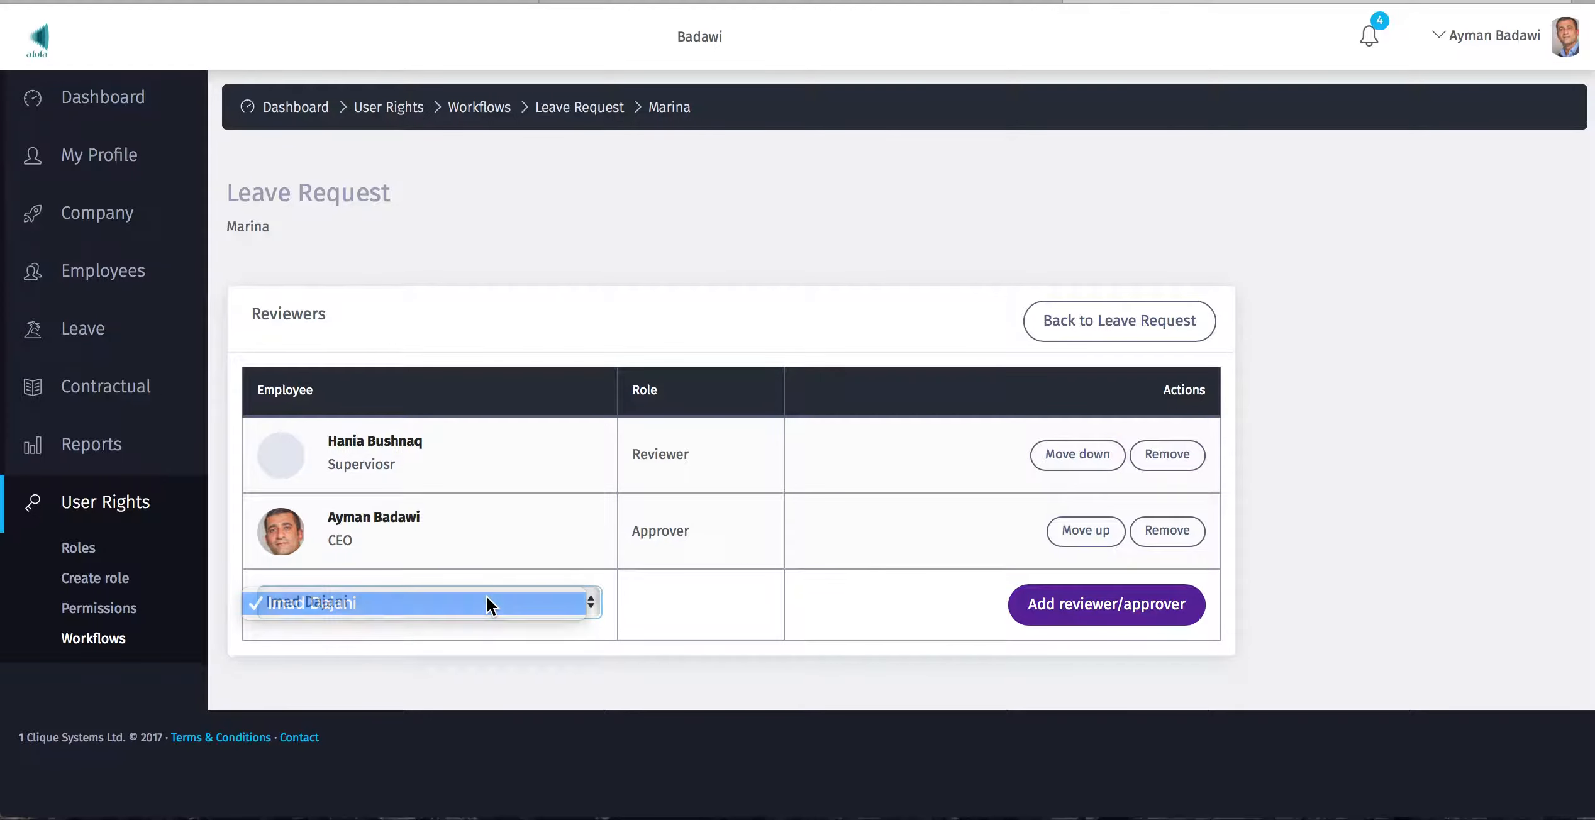
{"action": "left_click", "coordinate": [1113, 602]}
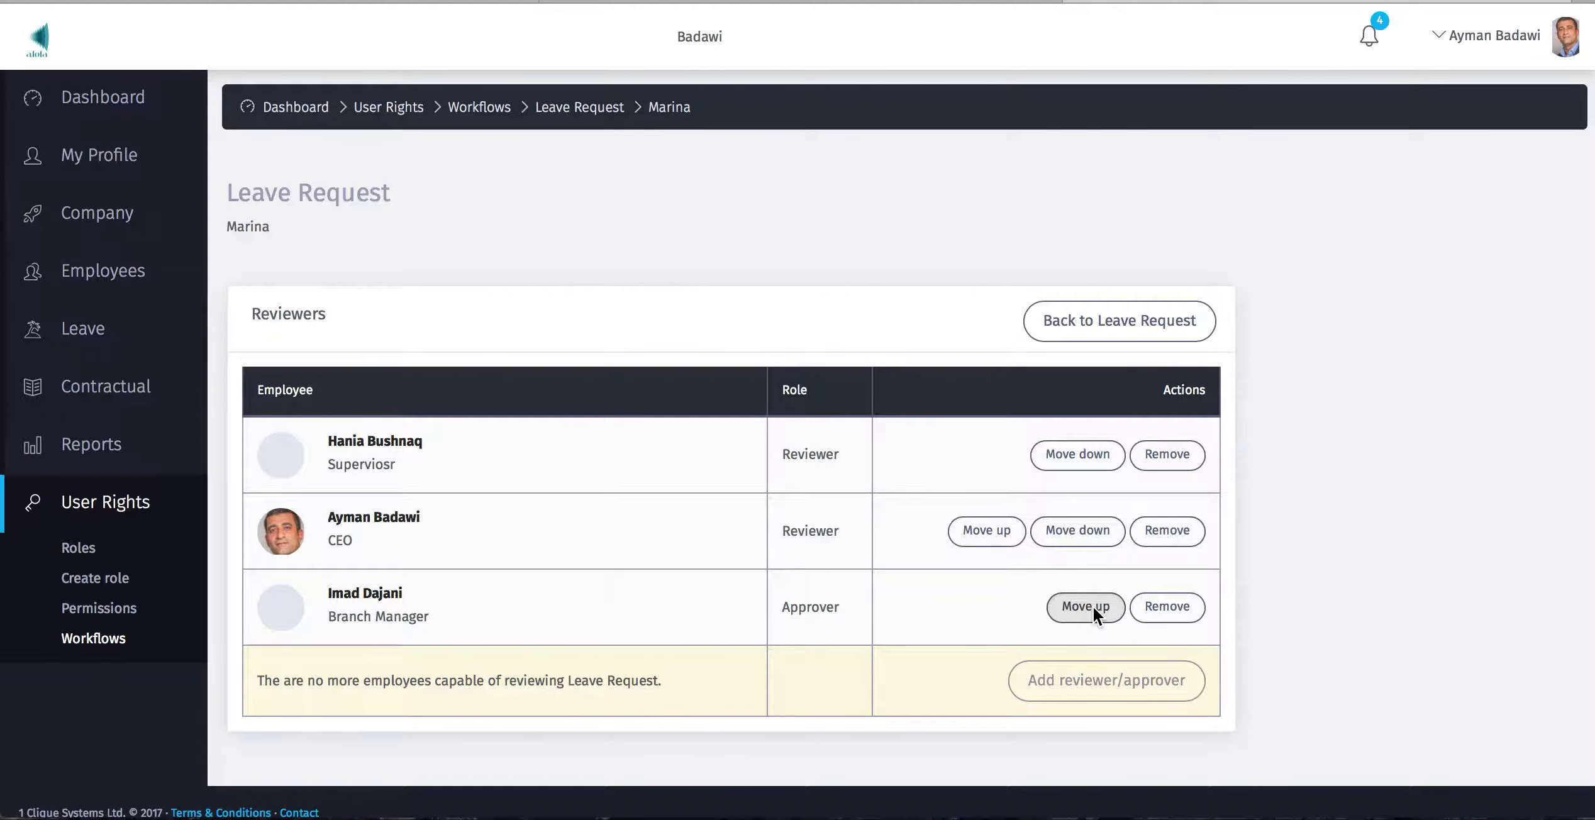
{"action": "left_click", "coordinate": [1085, 606]}
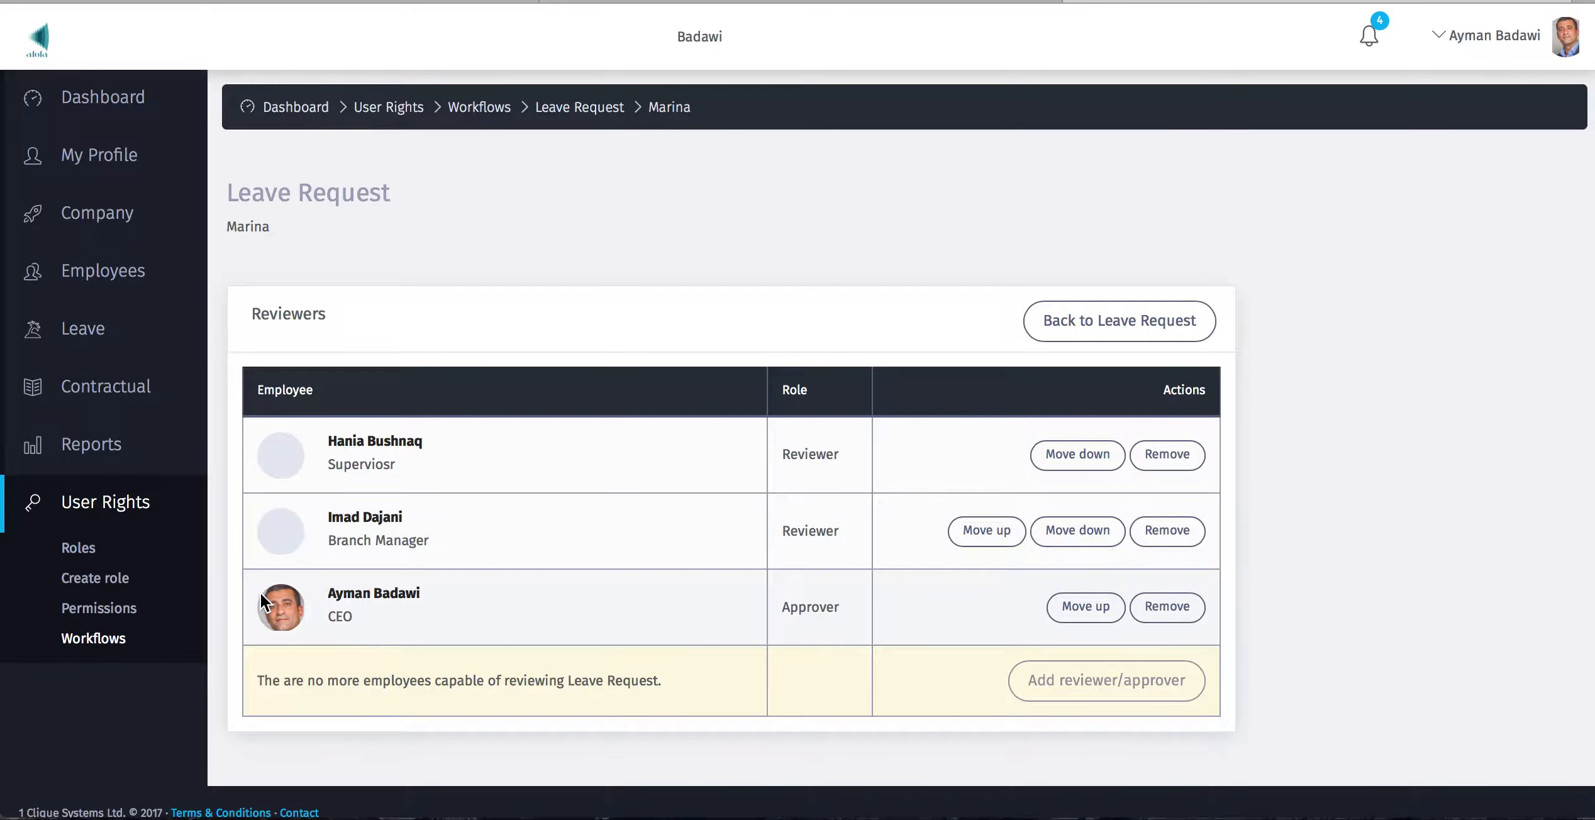
{"action": "left_click", "coordinate": [108, 641]}
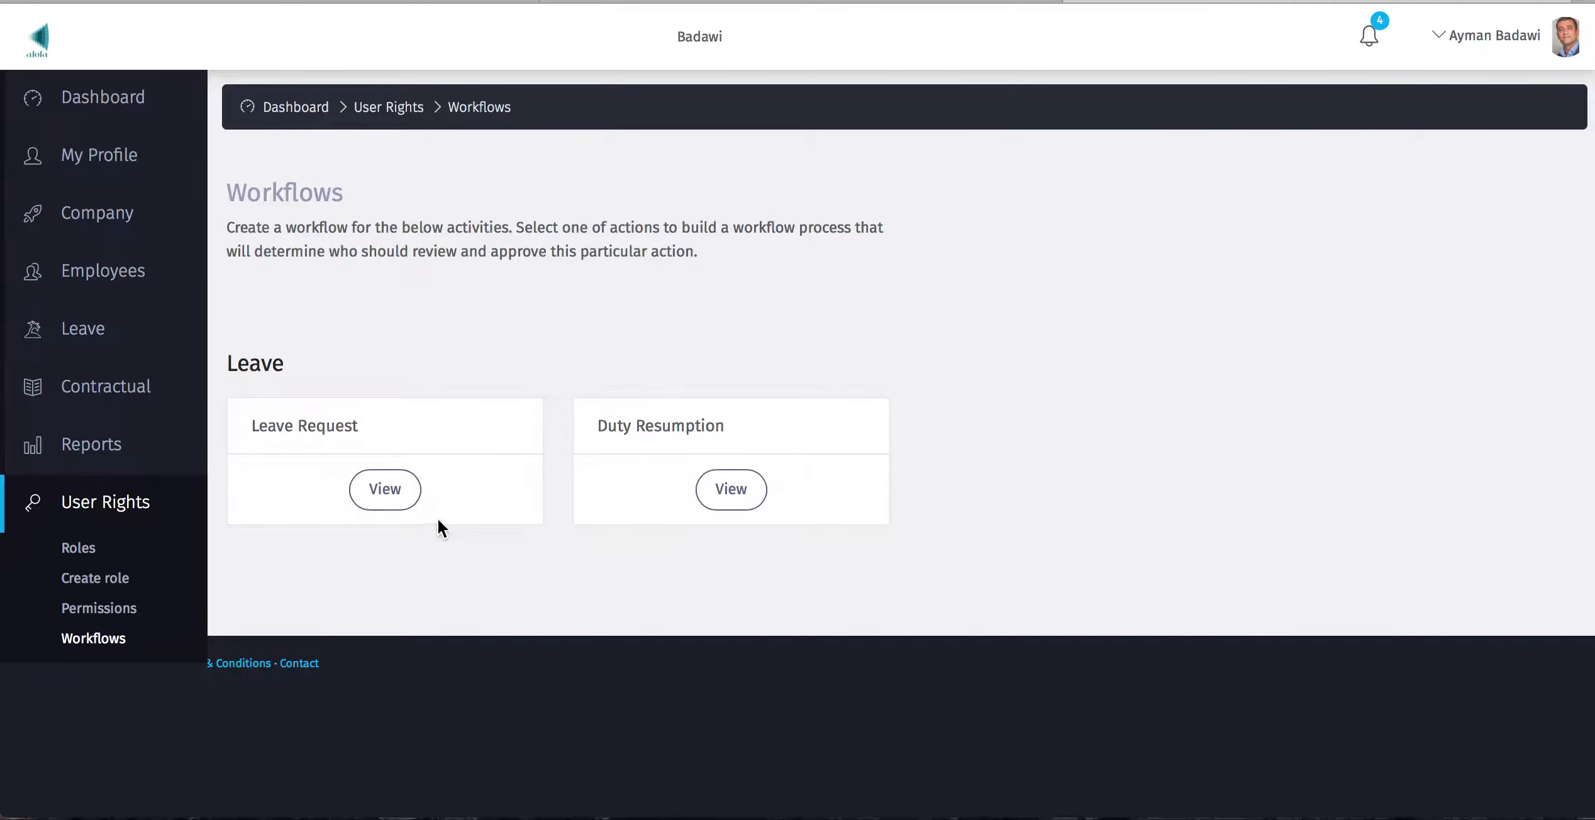
Step: Open the Leave Request workflows and start an employee-specific workflow for the IT Executive in the Jumeirahh branch
{"action": "left_click", "coordinate": [384, 497]}
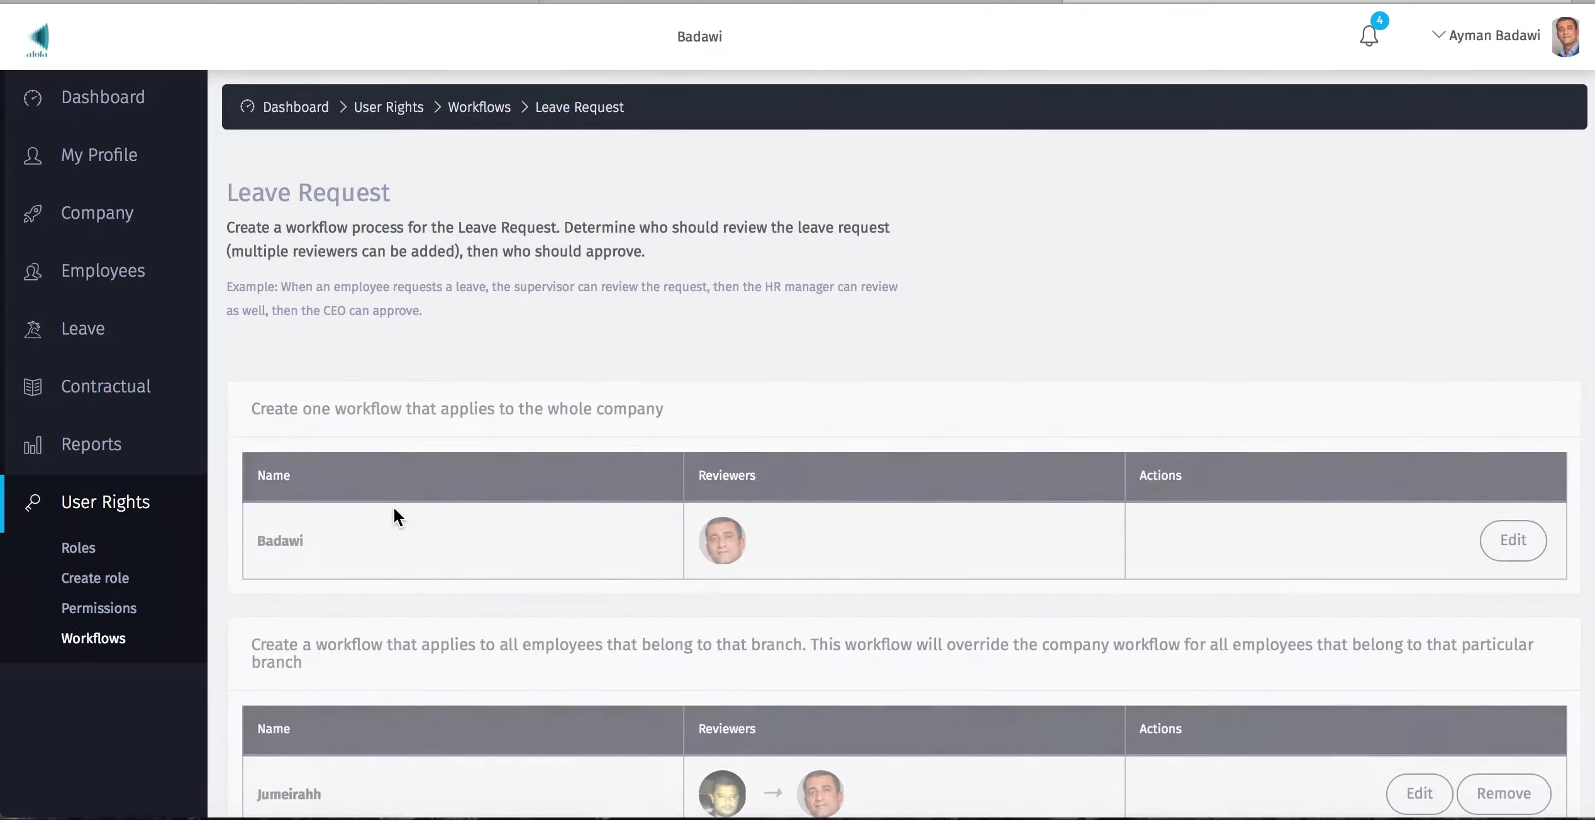
{"action": "scroll", "coordinate": [841, 600], "scroll_direction": "down", "scroll_amount": 7}
{"action": "scroll", "coordinate": [840, 598], "scroll_direction": "down", "scroll_amount": 1}
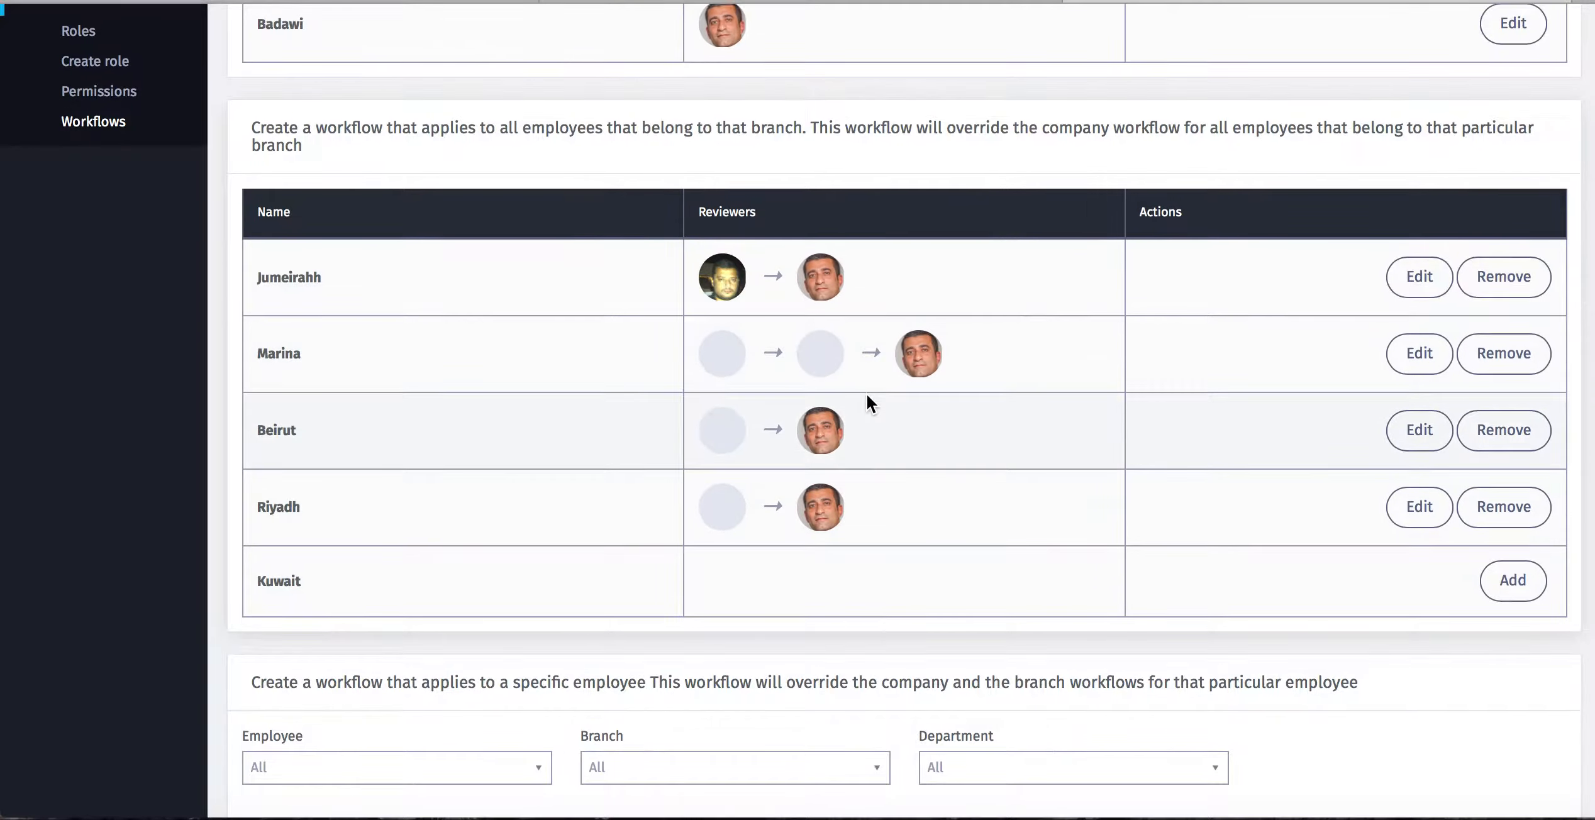
{"action": "scroll", "coordinate": [866, 385], "scroll_direction": "up", "scroll_amount": 4}
{"action": "scroll", "coordinate": [767, 196], "scroll_direction": "down", "scroll_amount": 10}
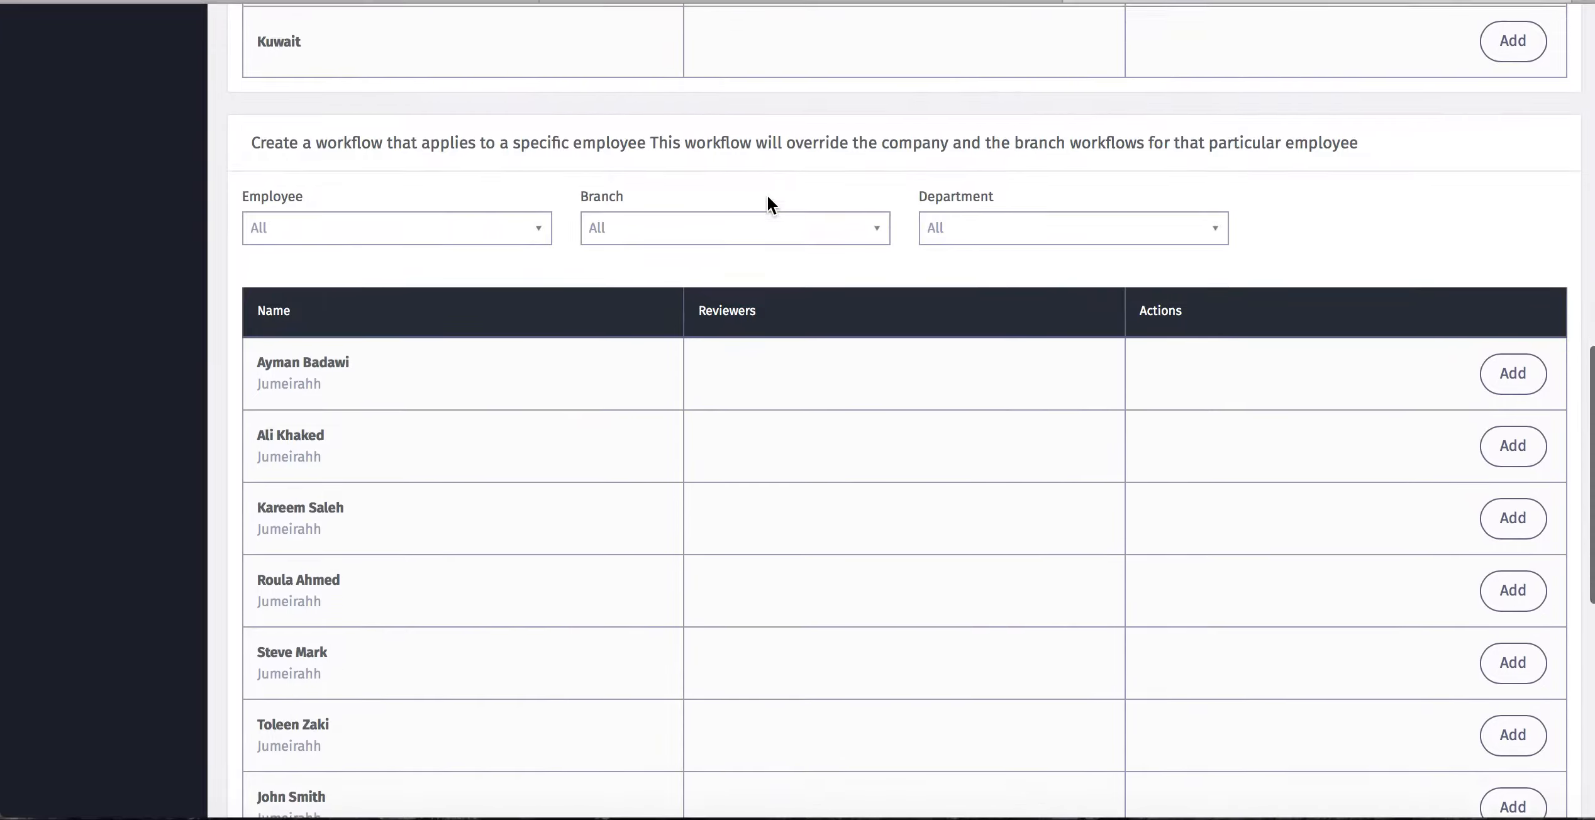
{"action": "scroll", "coordinate": [767, 197], "scroll_direction": "down", "scroll_amount": 3}
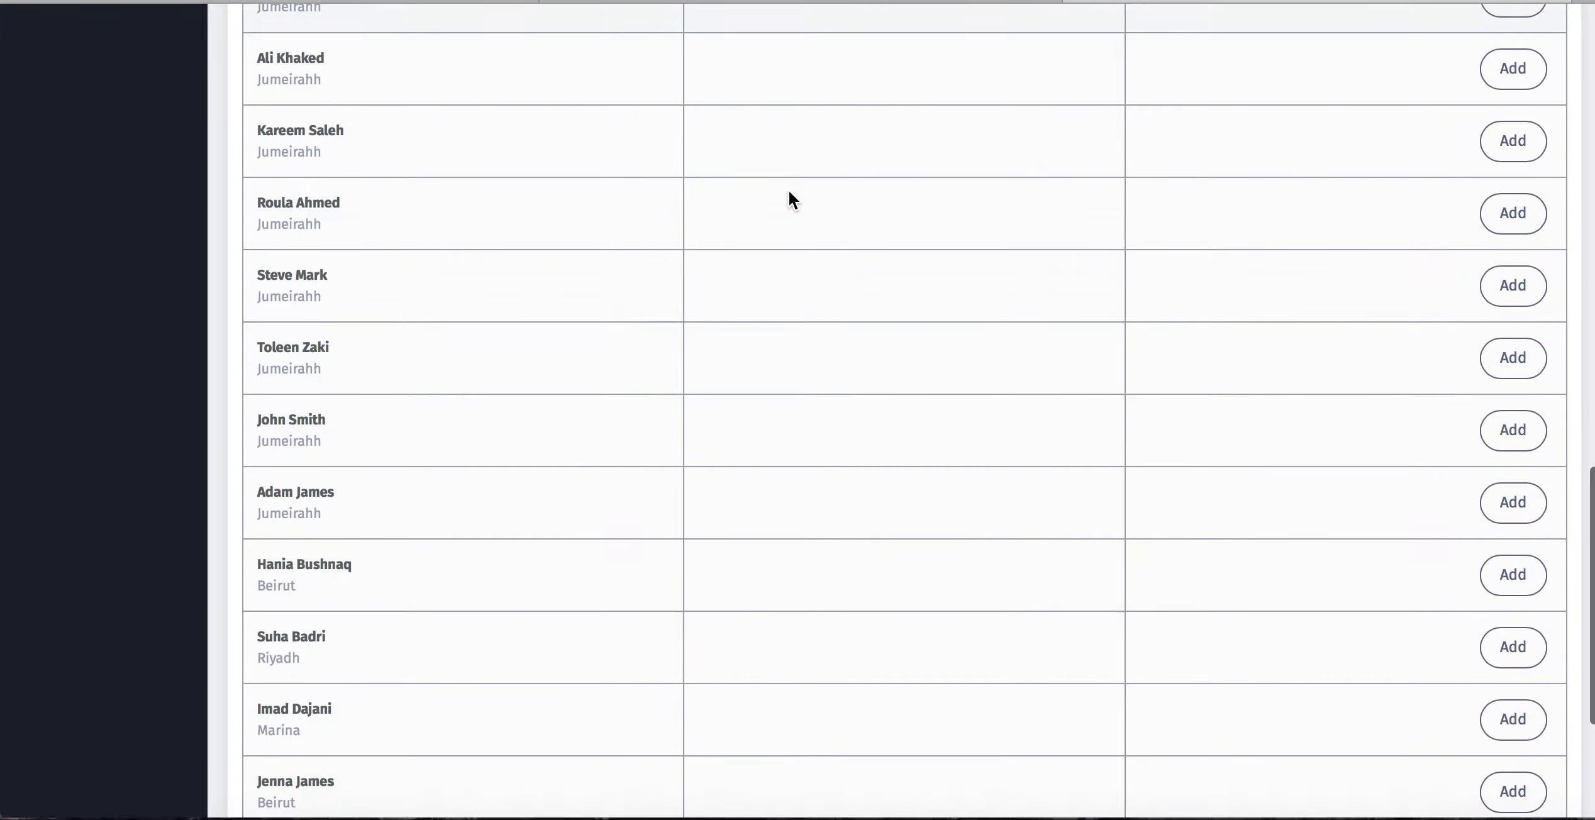
{"action": "left_click", "coordinate": [1512, 286]}
Step: Add the engineer as reviewer and the CEO as final approver in the IT Executive's leave workflow
{"action": "left_click", "coordinate": [481, 450]}
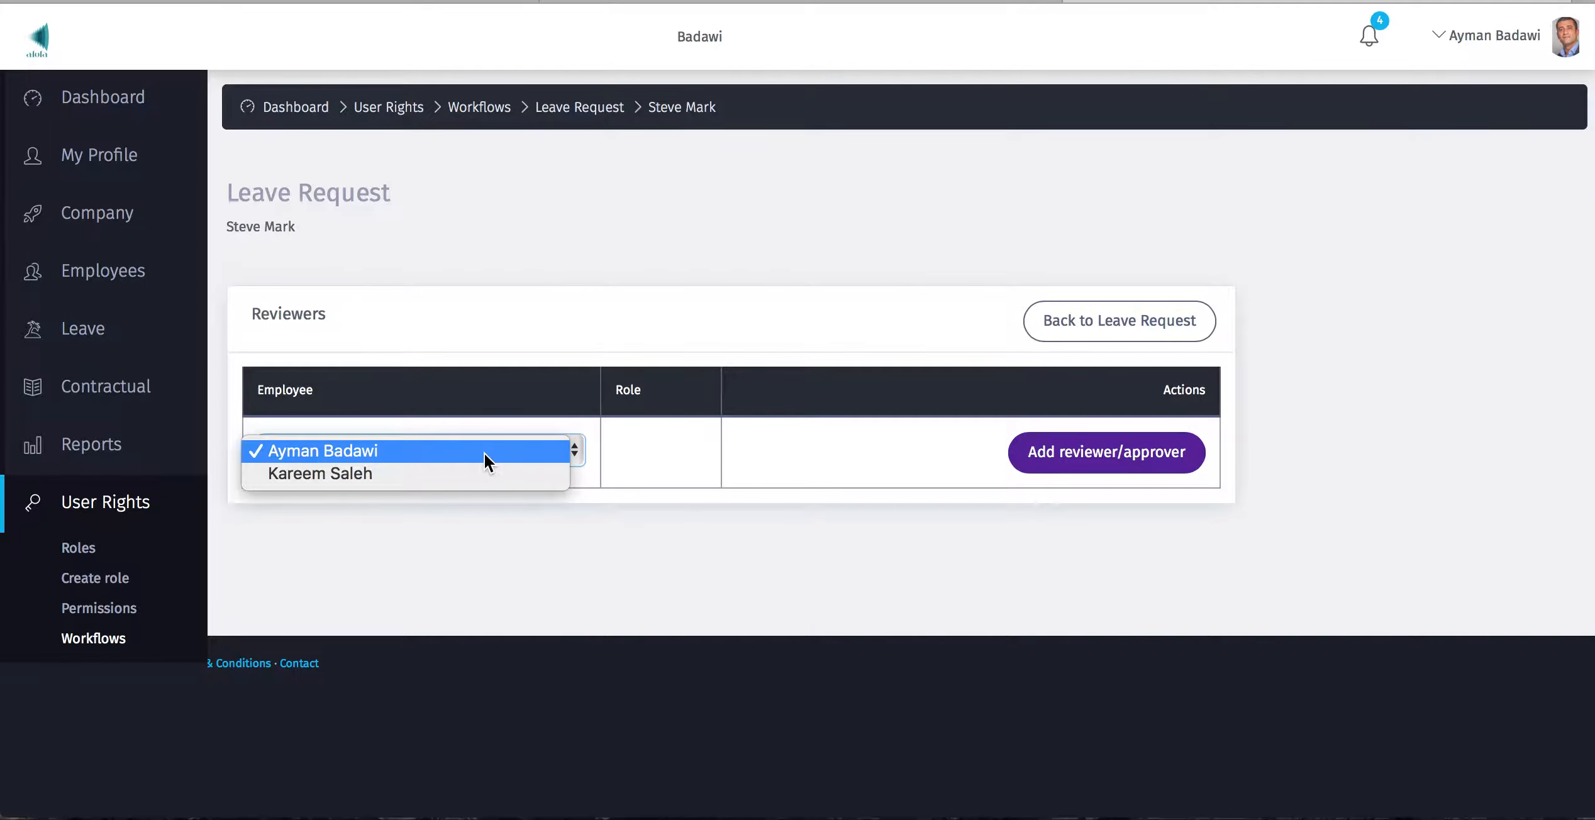
{"action": "left_click", "coordinate": [442, 473]}
{"action": "left_click", "coordinate": [1063, 453]}
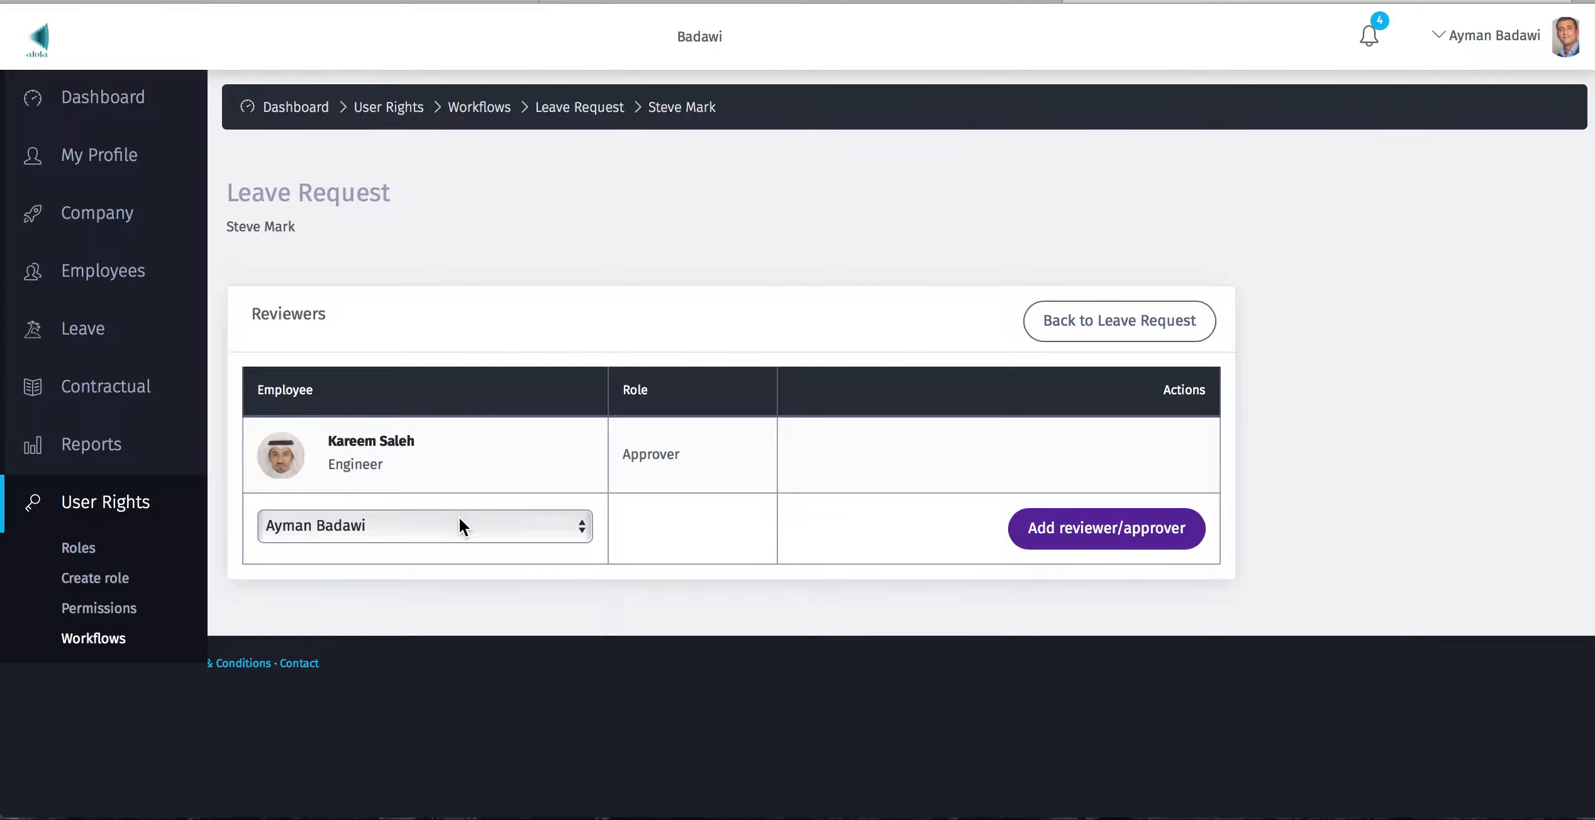
{"action": "left_click", "coordinate": [458, 516]}
{"action": "left_click", "coordinate": [1069, 524]}
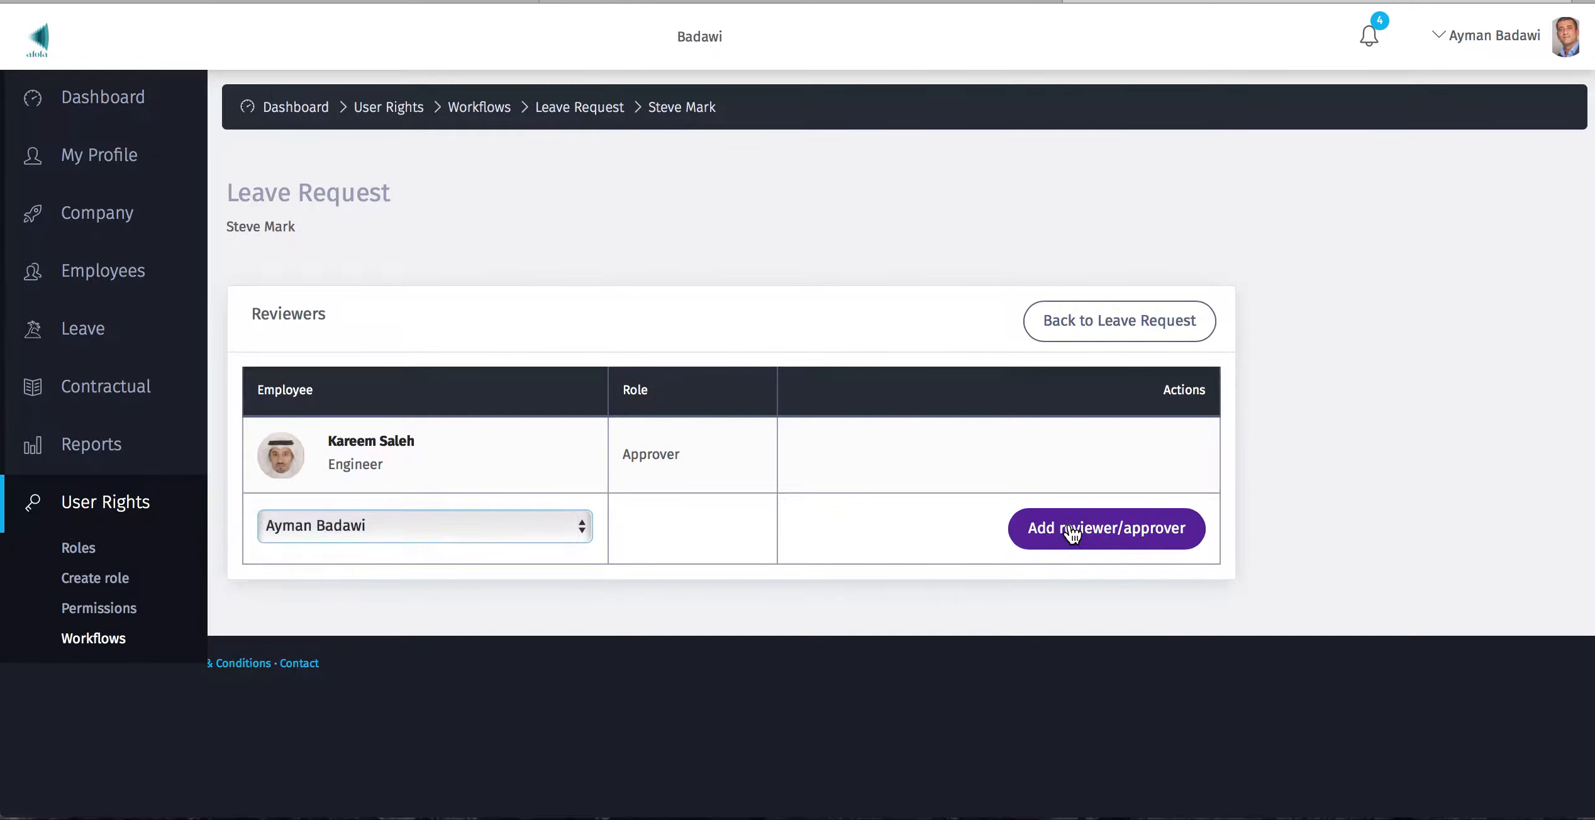
{"action": "left_click", "coordinate": [1115, 529]}
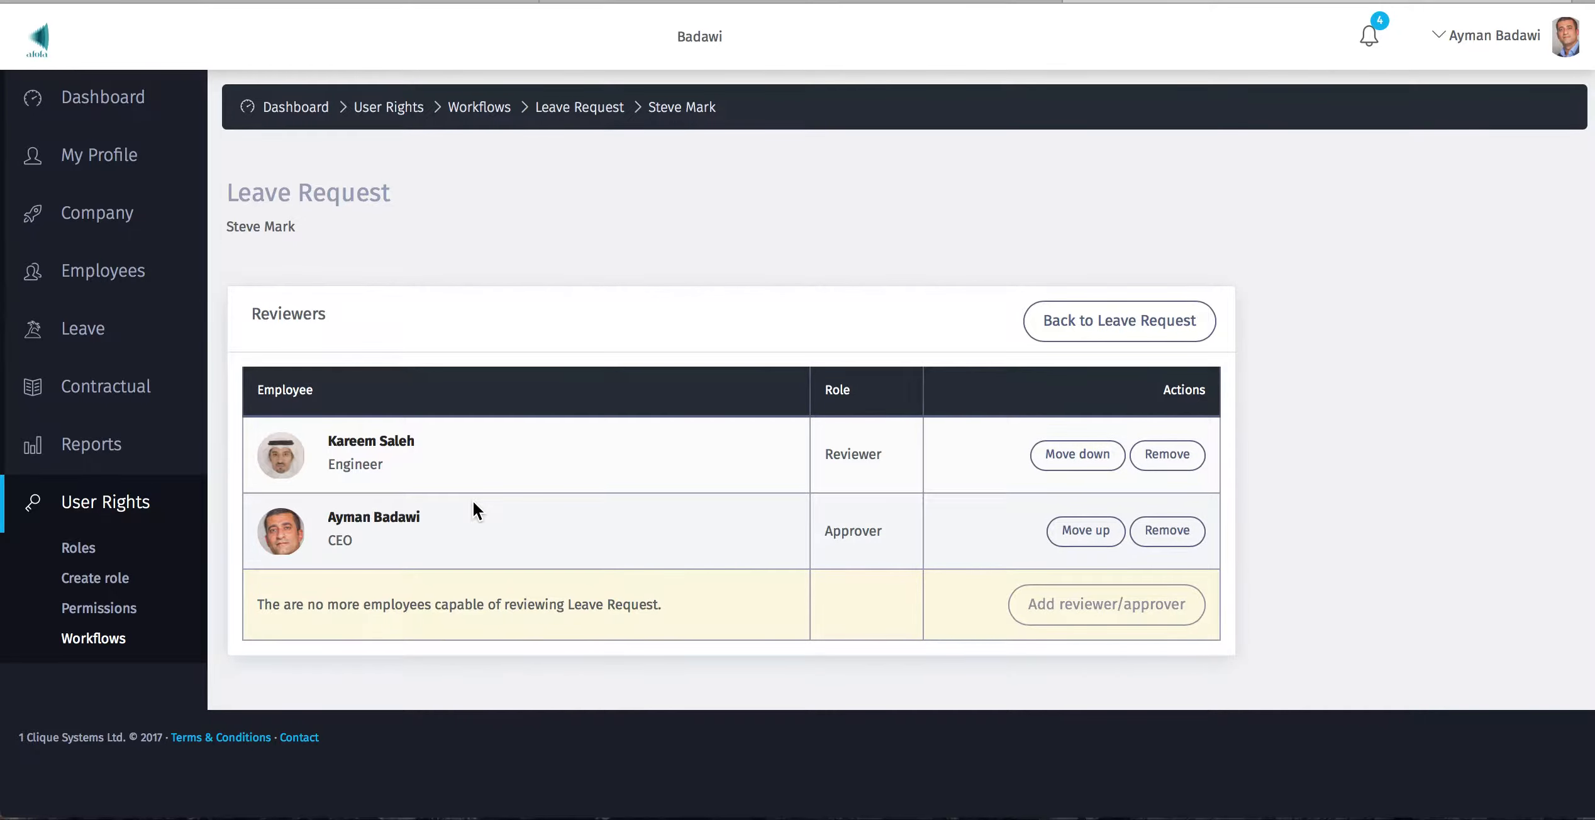
Step: Open the Marina branch's Duty Resumption workflow and place the supervisor ahead of the branch manager
{"action": "left_click", "coordinate": [117, 647]}
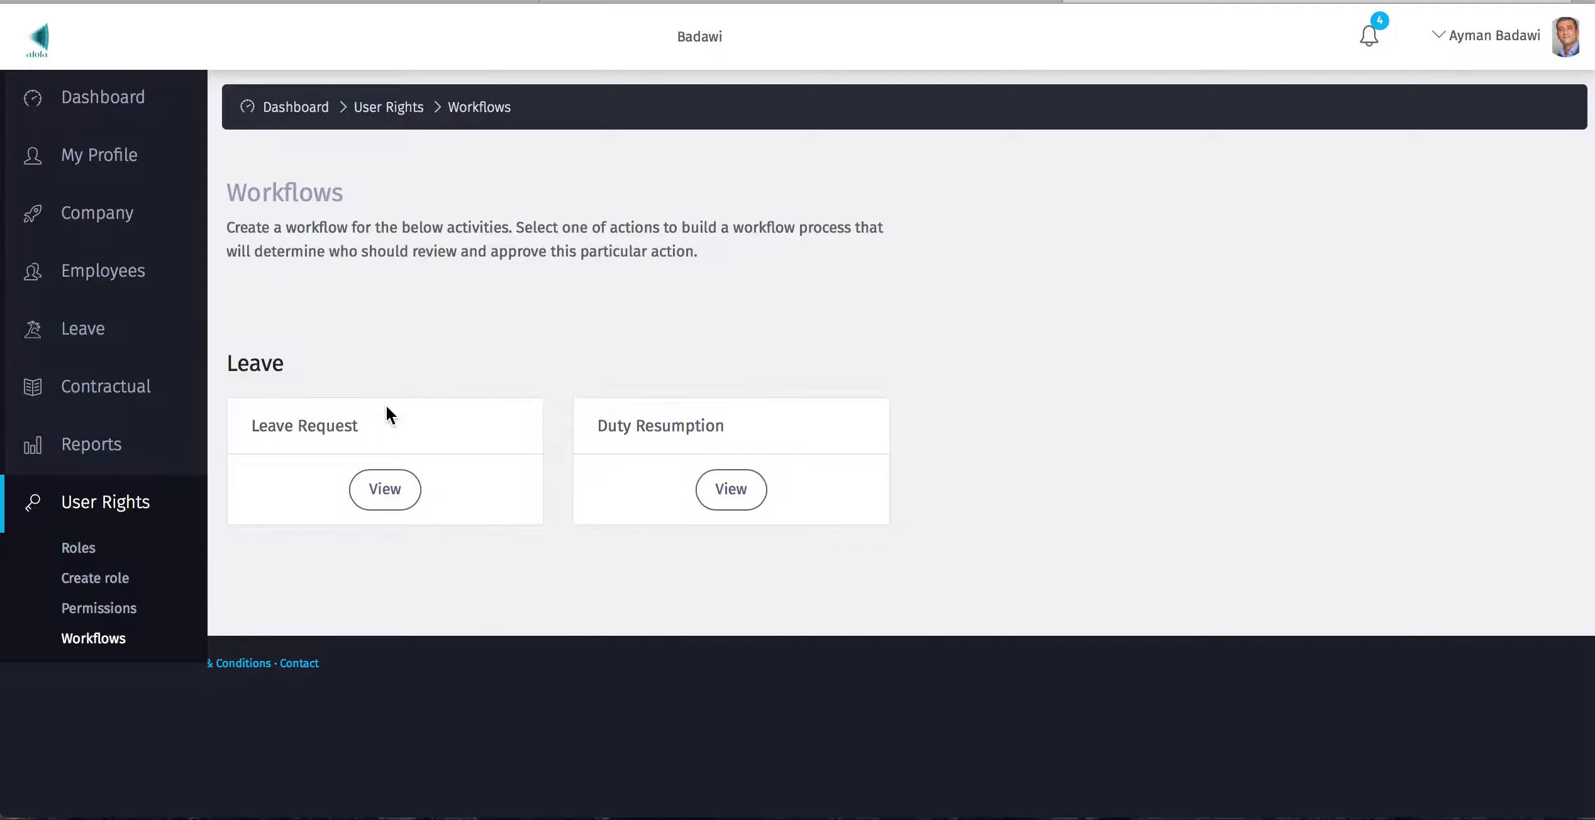
{"action": "left_click", "coordinate": [741, 489]}
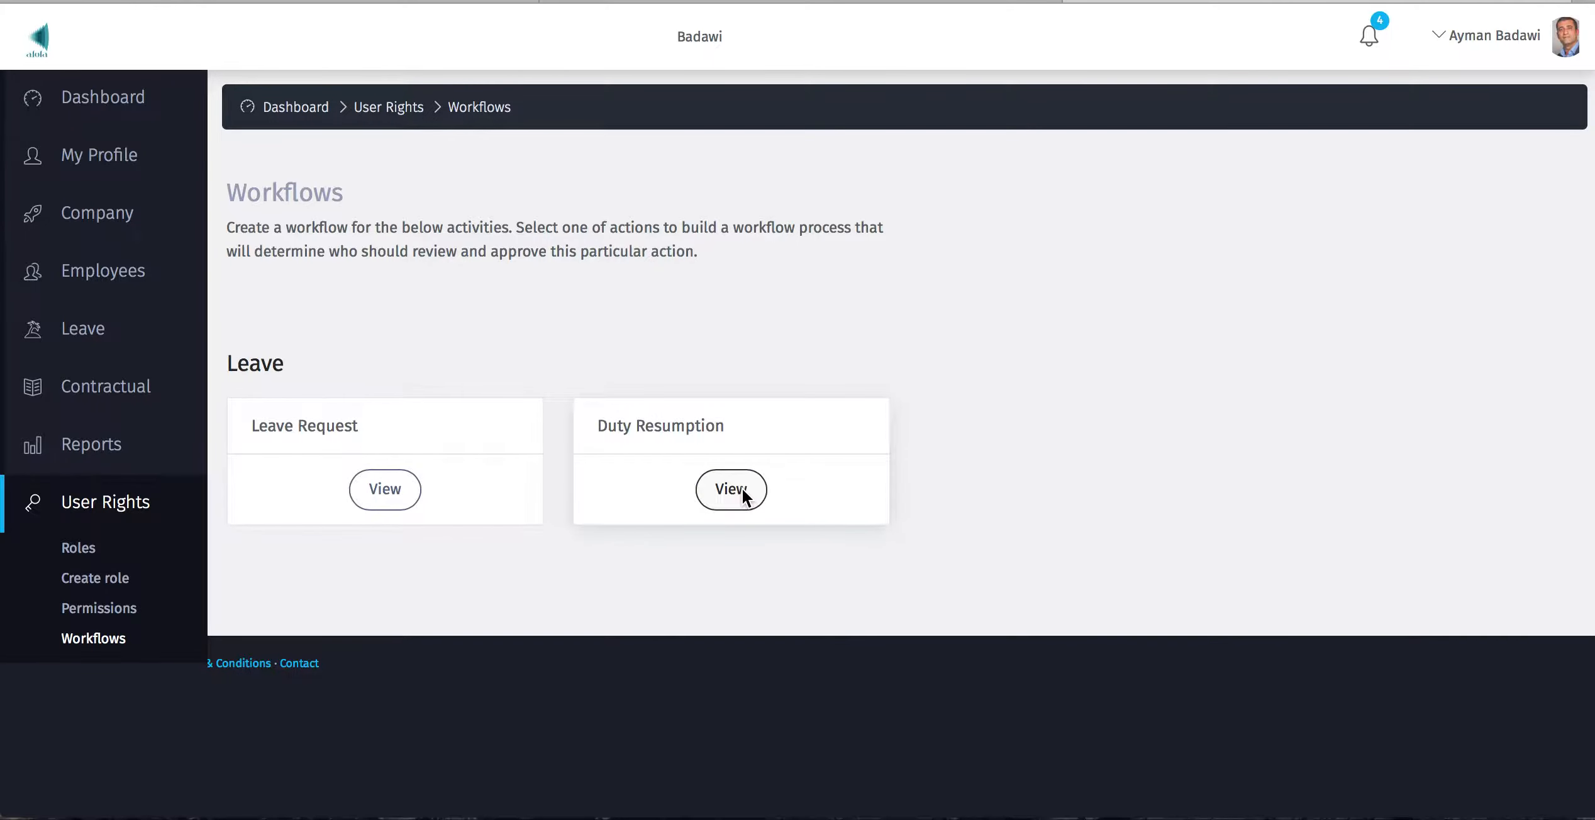
{"action": "scroll", "coordinate": [742, 488], "scroll_direction": "down", "scroll_amount": 8}
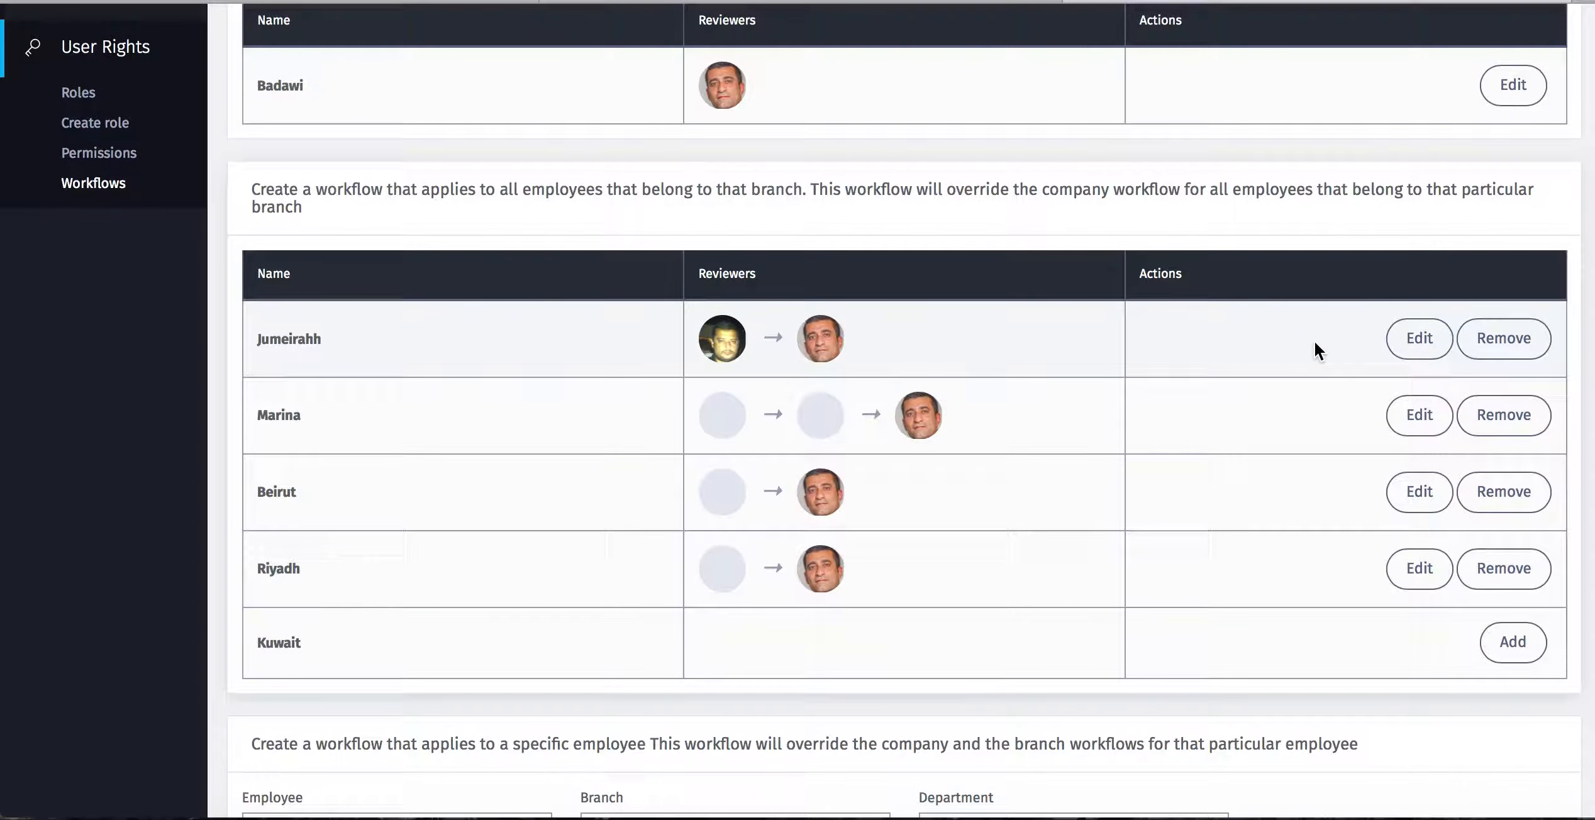
{"action": "left_click", "coordinate": [1415, 420]}
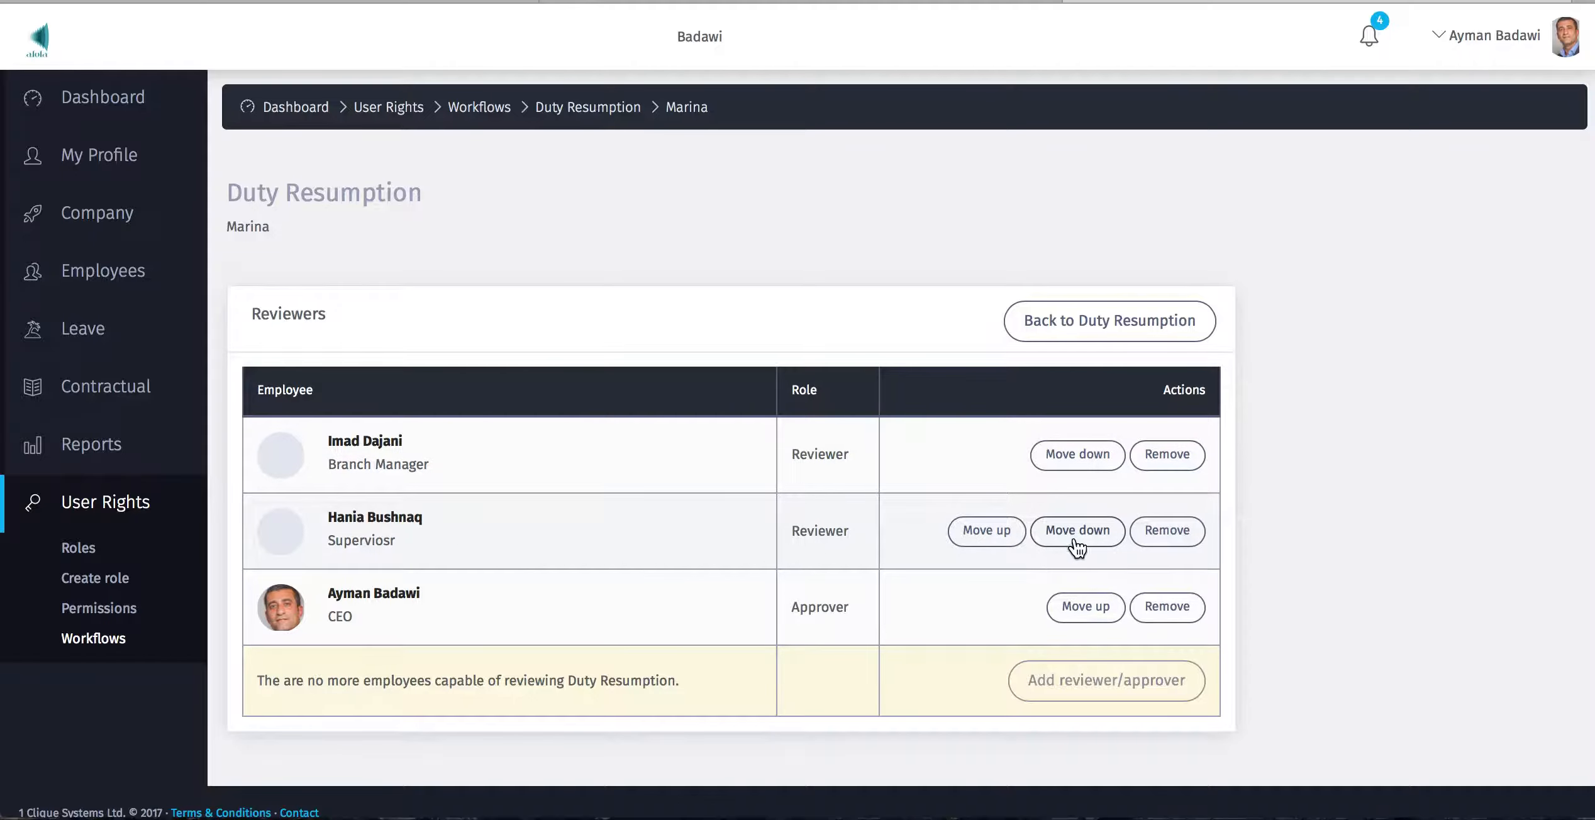
{"action": "left_click", "coordinate": [994, 531]}
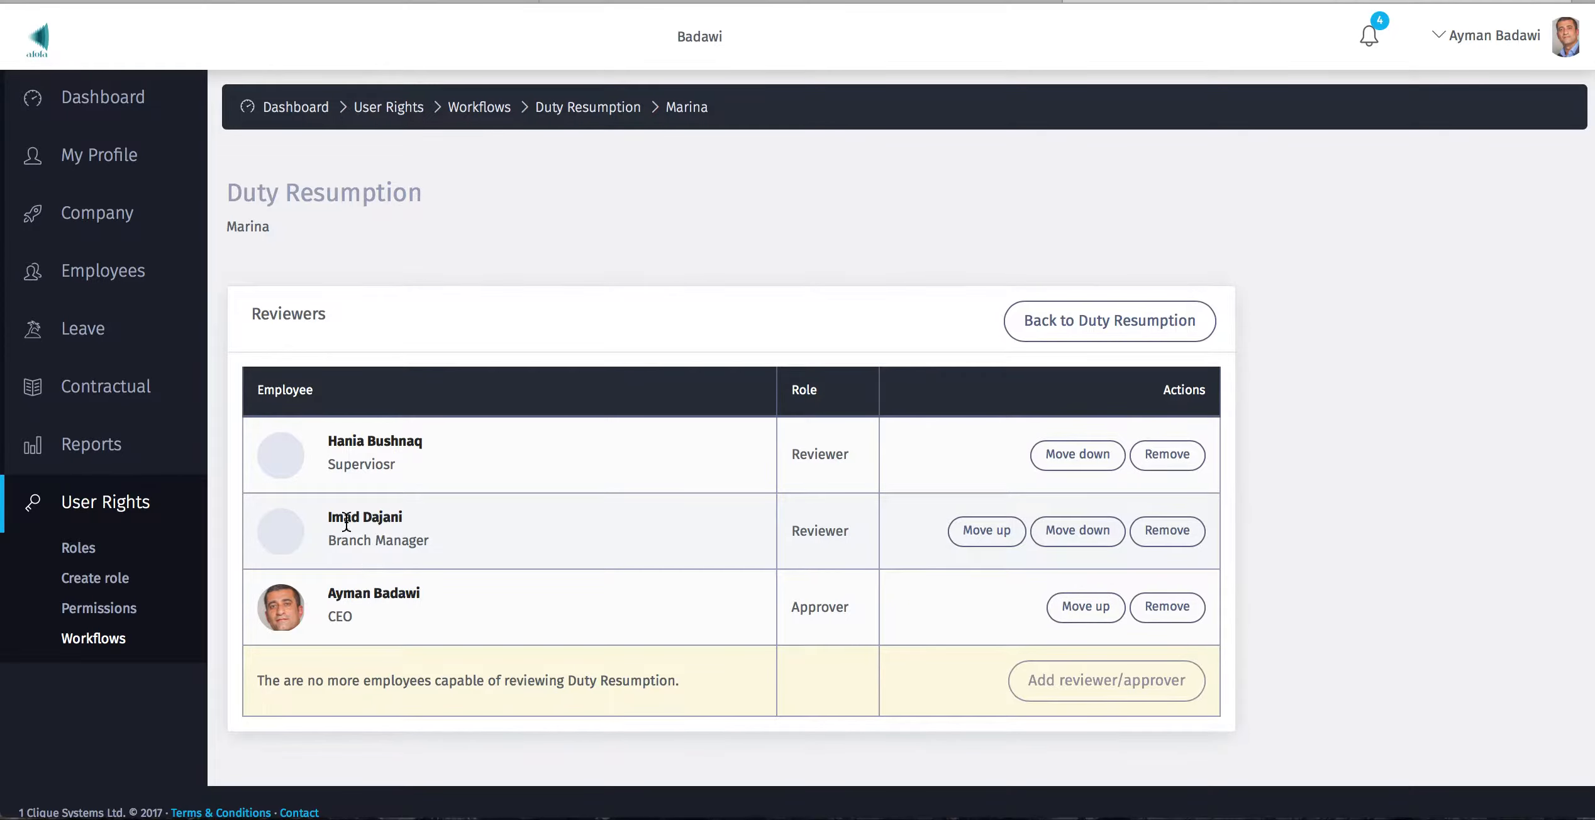
Step: Find the Marina branch manager in the Leaves Overview employee list and open a leave application on their behalf
{"action": "left_click", "coordinate": [83, 330]}
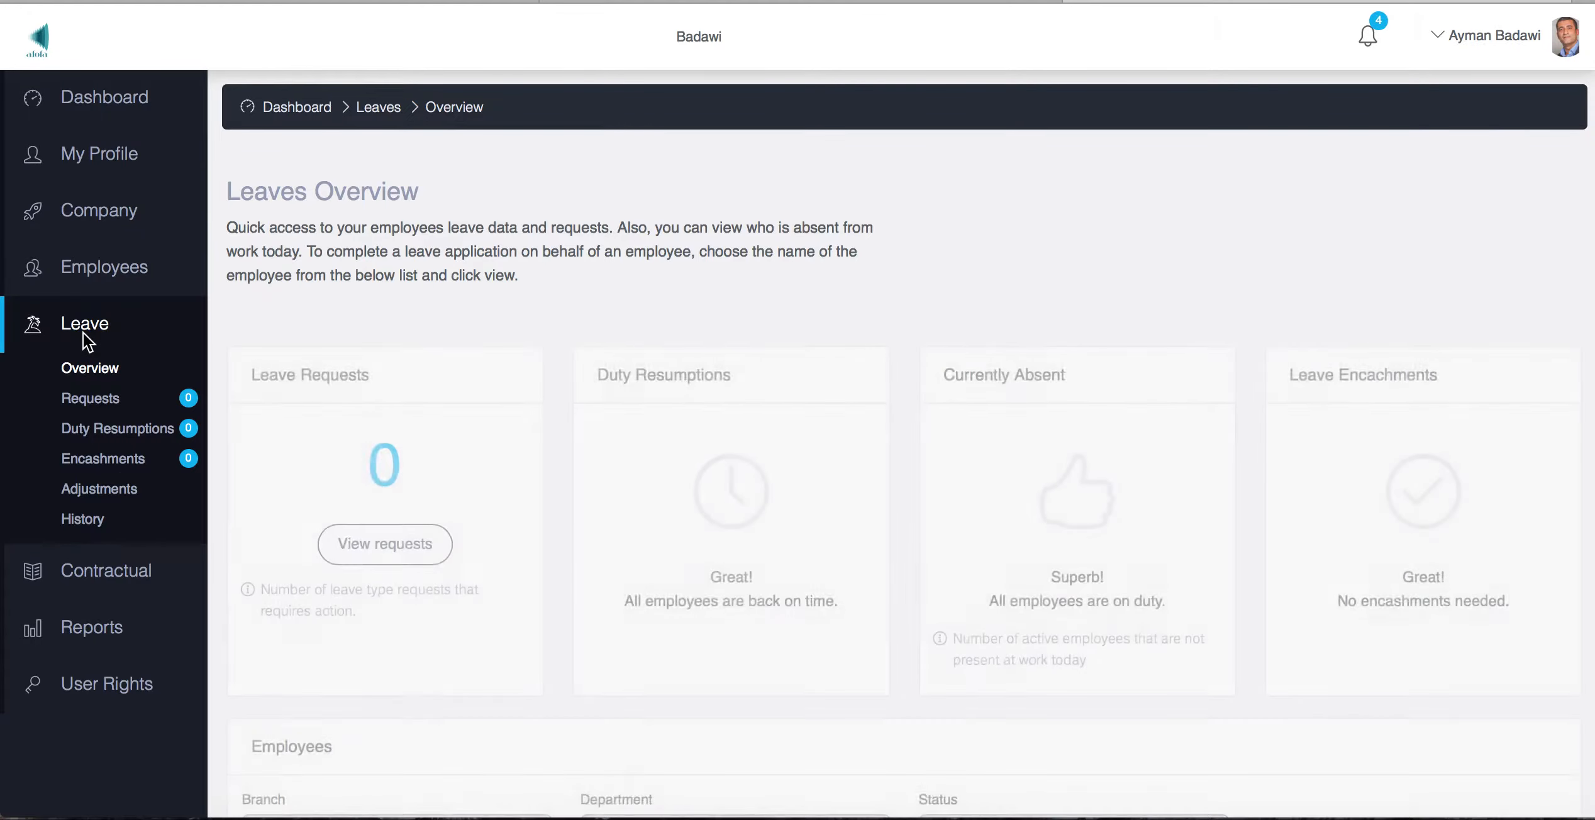
{"action": "scroll", "coordinate": [474, 526], "scroll_direction": "down", "scroll_amount": 5}
{"action": "scroll", "coordinate": [476, 535], "scroll_direction": "down", "scroll_amount": 3}
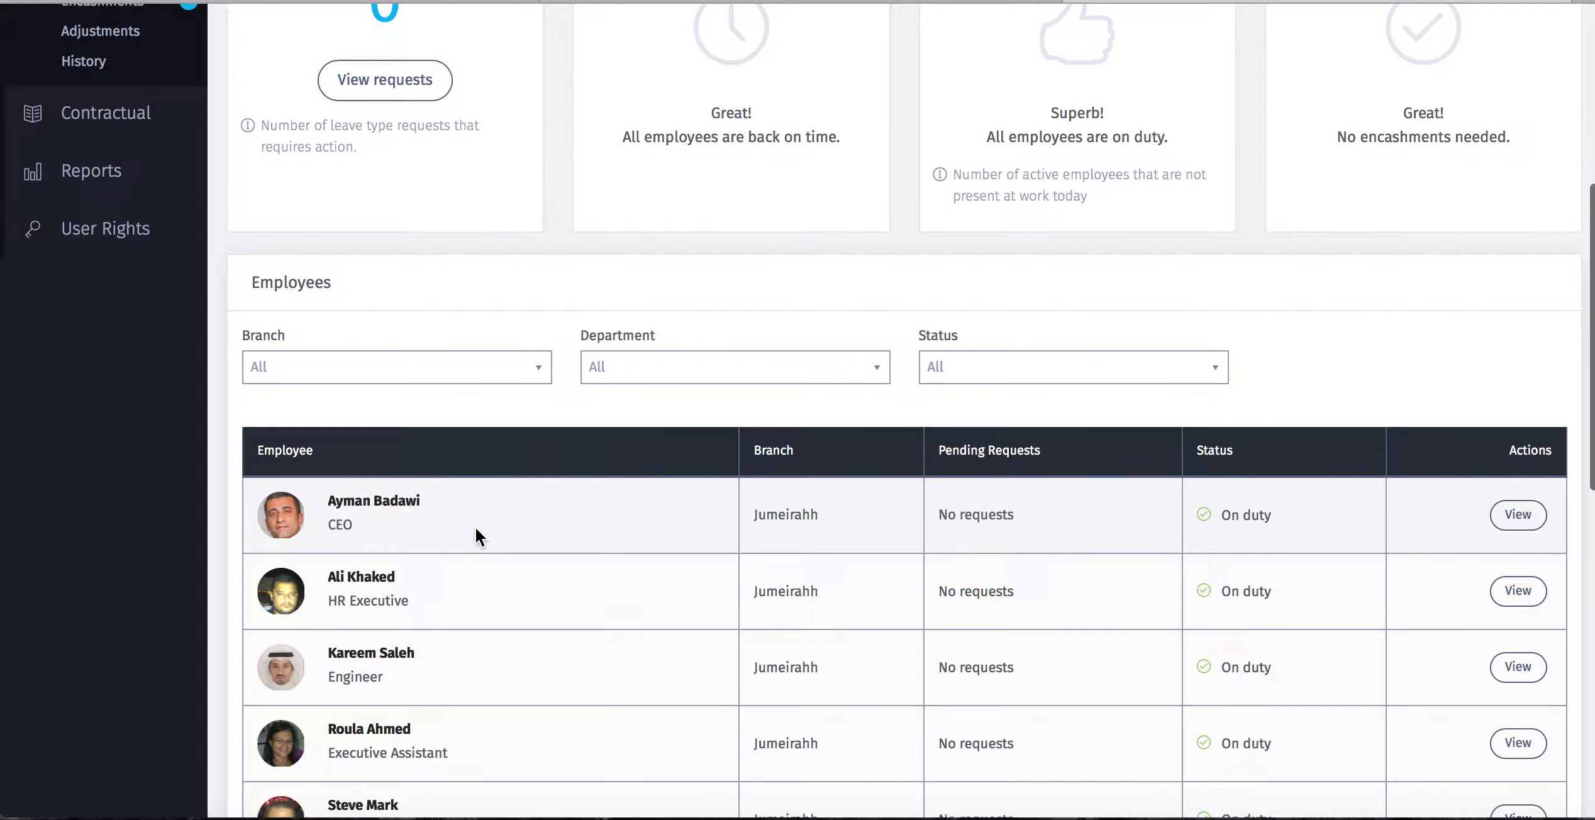
{"action": "scroll", "coordinate": [476, 535], "scroll_direction": "down", "scroll_amount": 5}
{"action": "scroll", "coordinate": [475, 530], "scroll_direction": "down", "scroll_amount": 2}
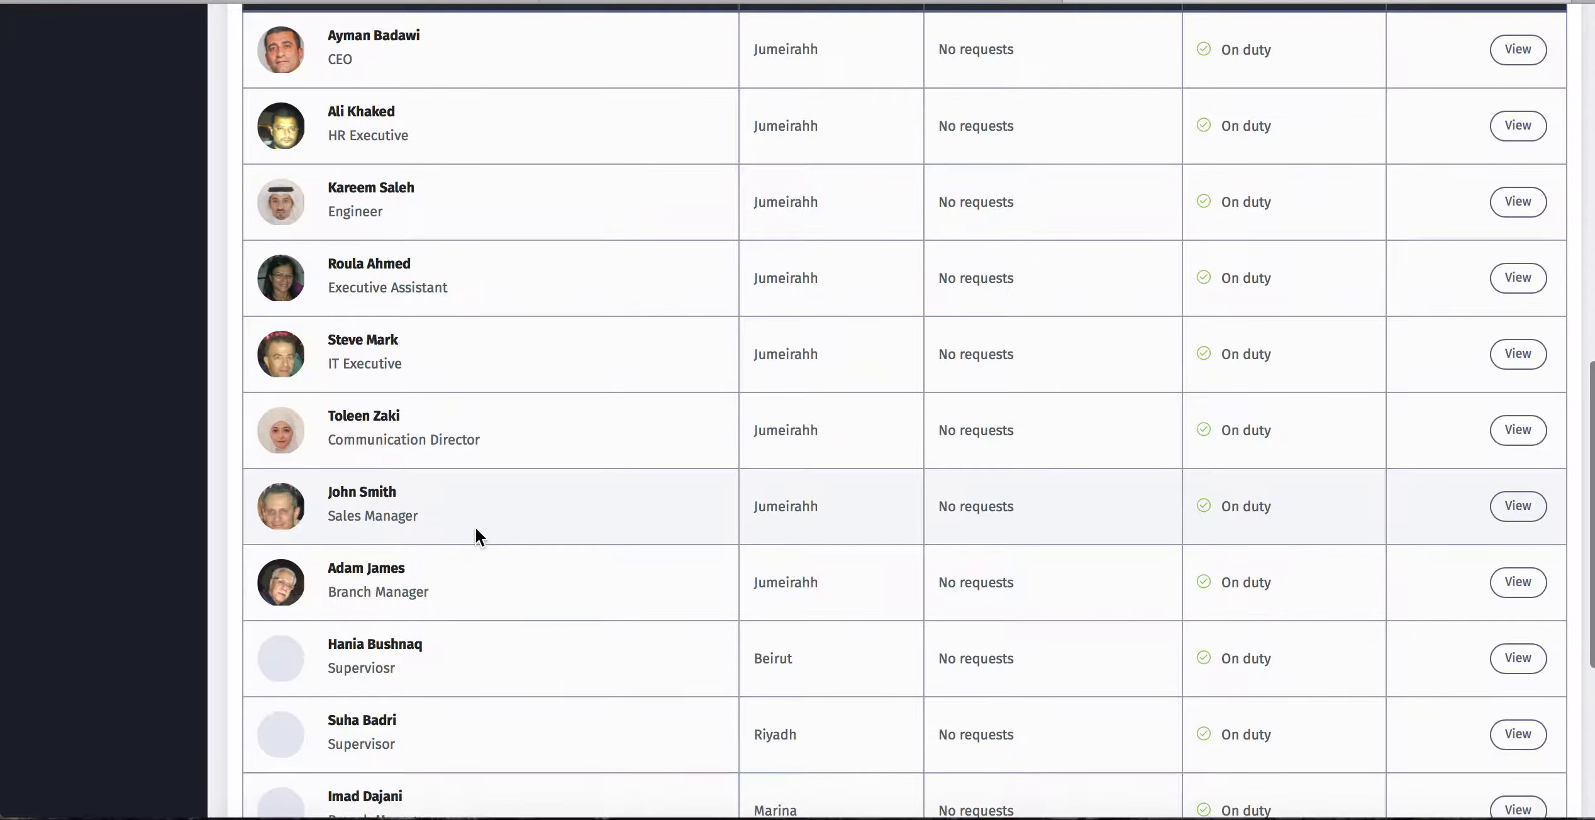
{"action": "scroll", "coordinate": [475, 530], "scroll_direction": "down", "scroll_amount": 3}
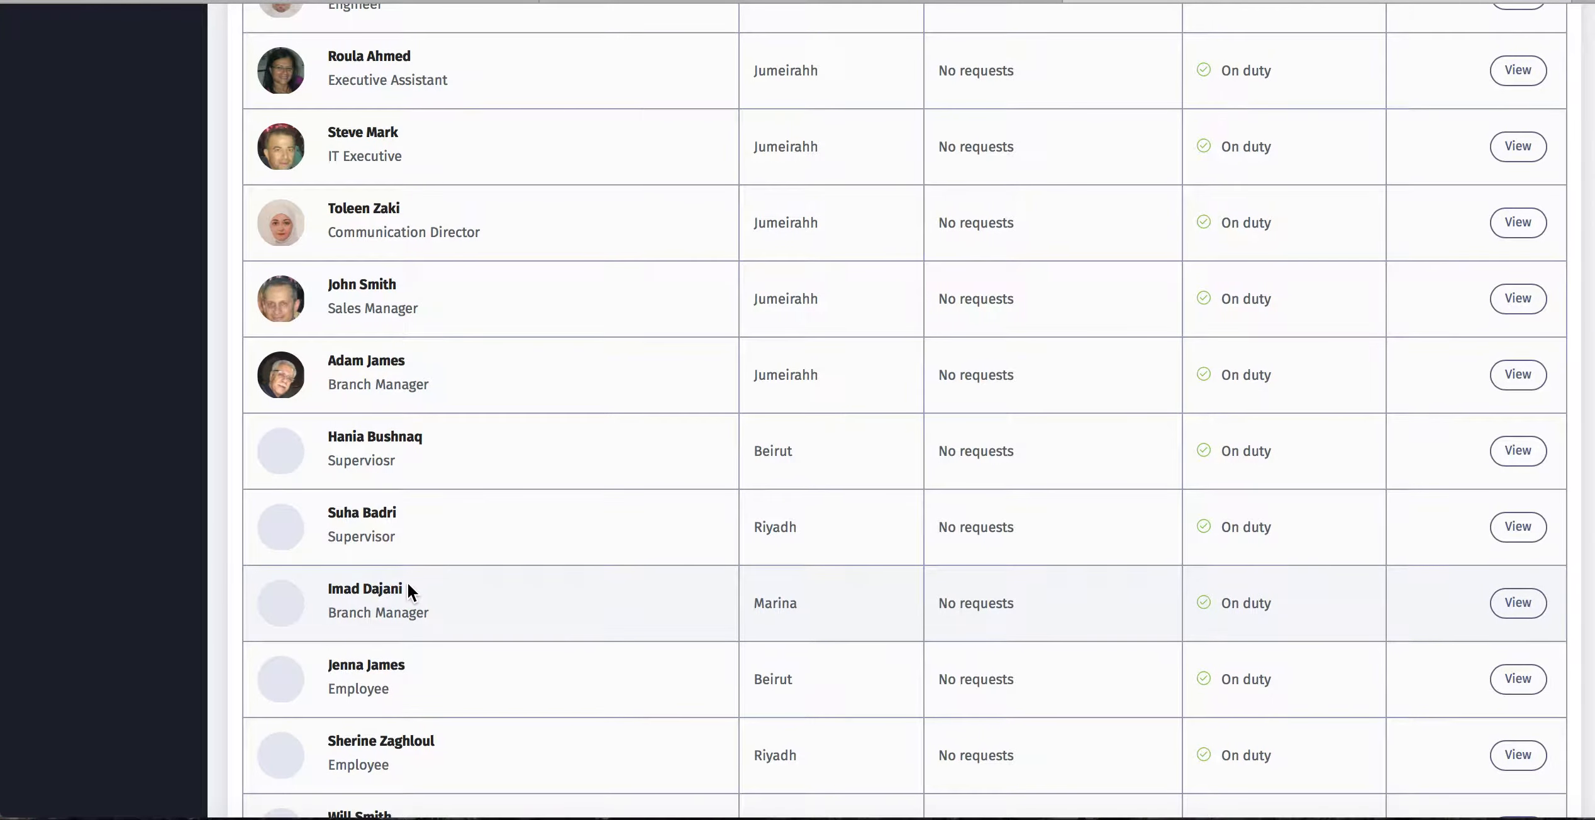
{"action": "scroll", "coordinate": [407, 585], "scroll_direction": "down", "scroll_amount": 3}
{"action": "scroll", "coordinate": [407, 584], "scroll_direction": "up", "scroll_amount": 7}
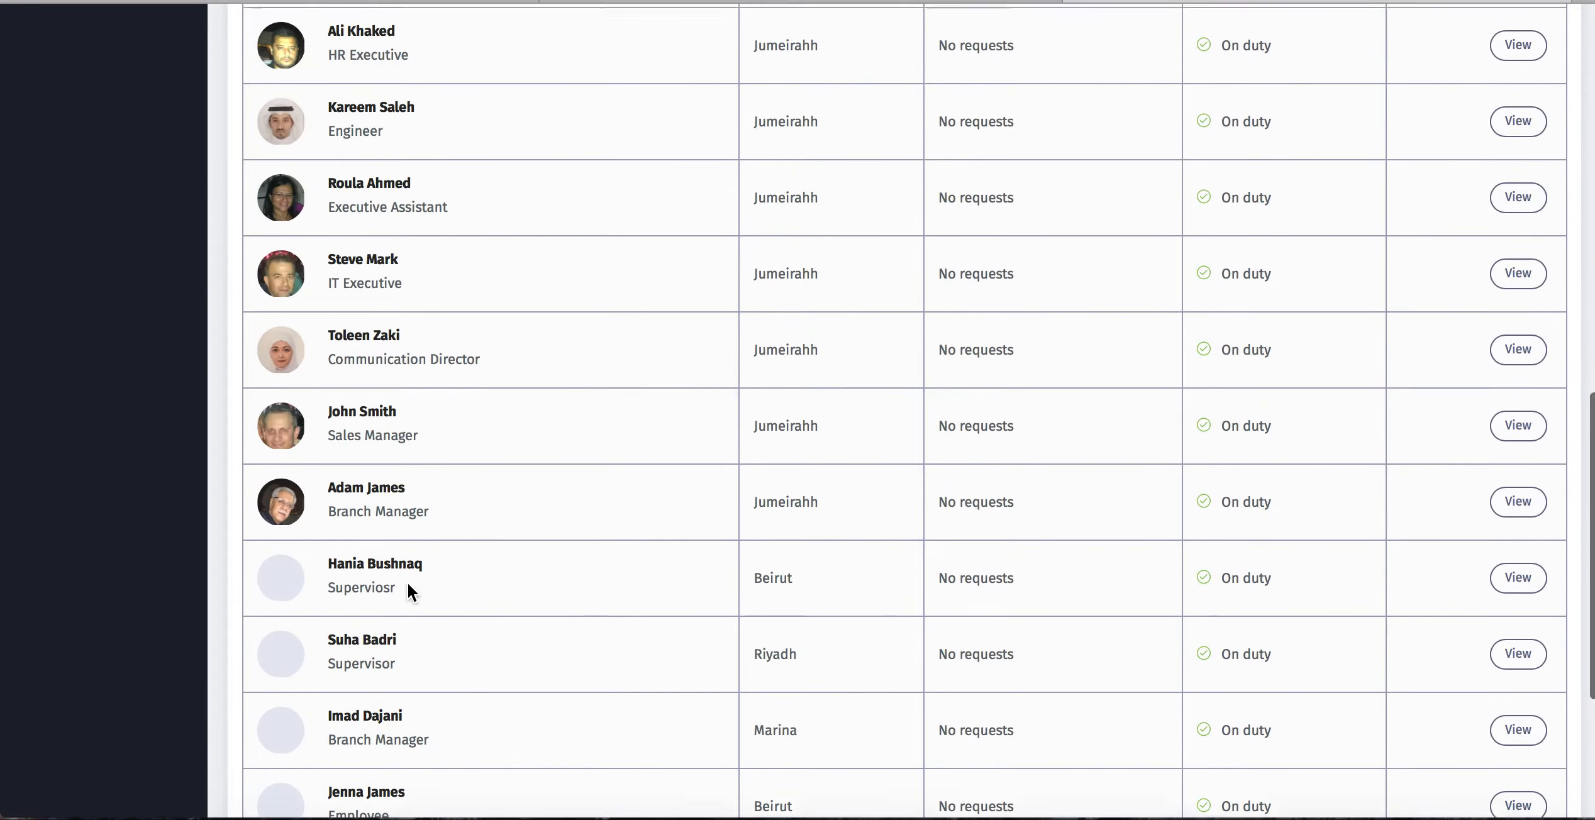
{"action": "scroll", "coordinate": [408, 583], "scroll_direction": "up", "scroll_amount": 4}
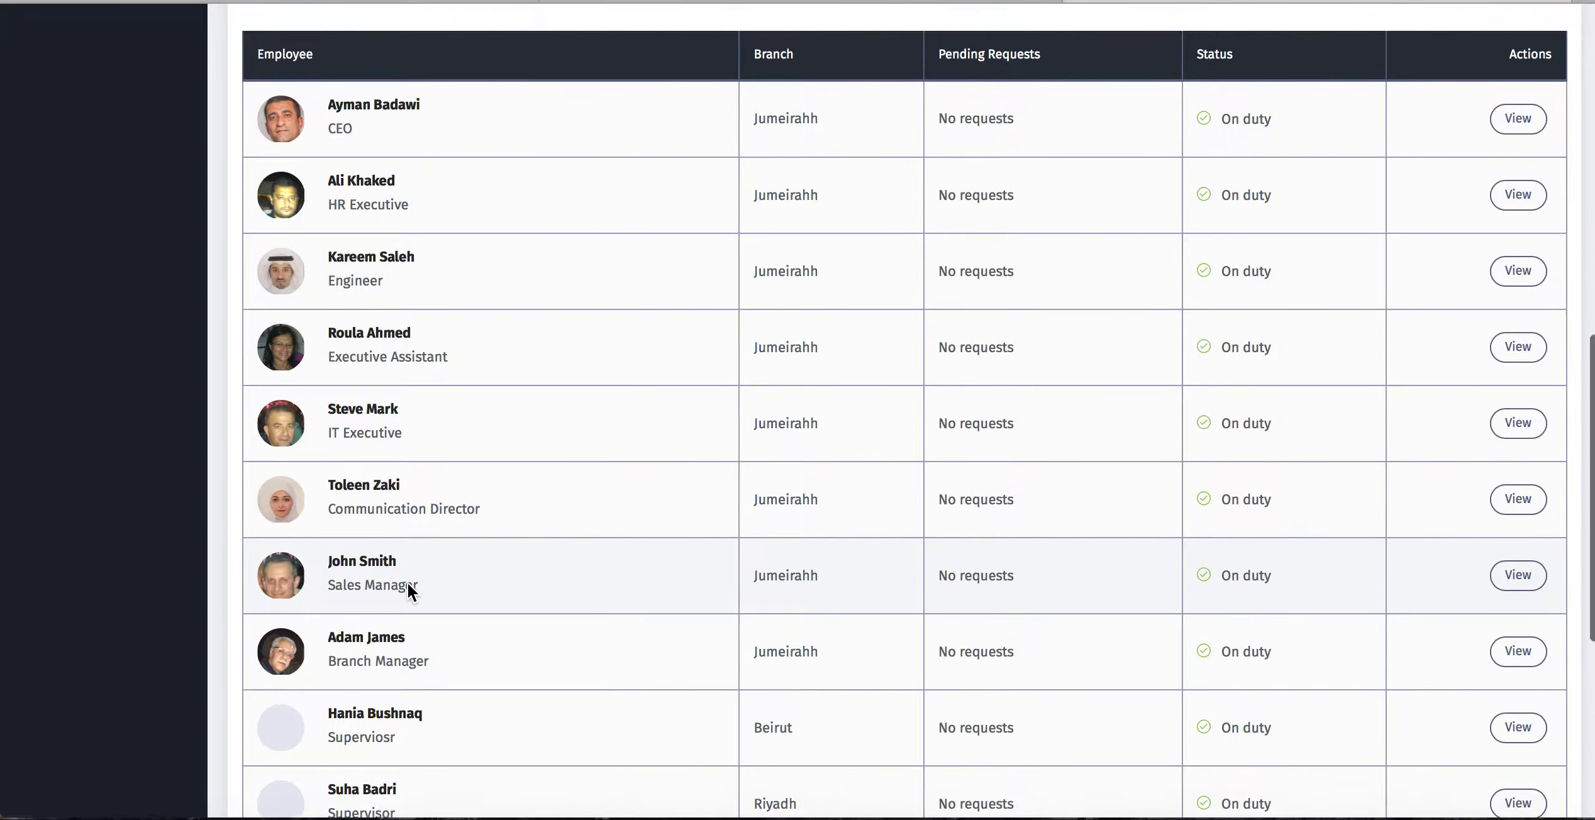
{"action": "scroll", "coordinate": [407, 582], "scroll_direction": "up", "scroll_amount": 10}
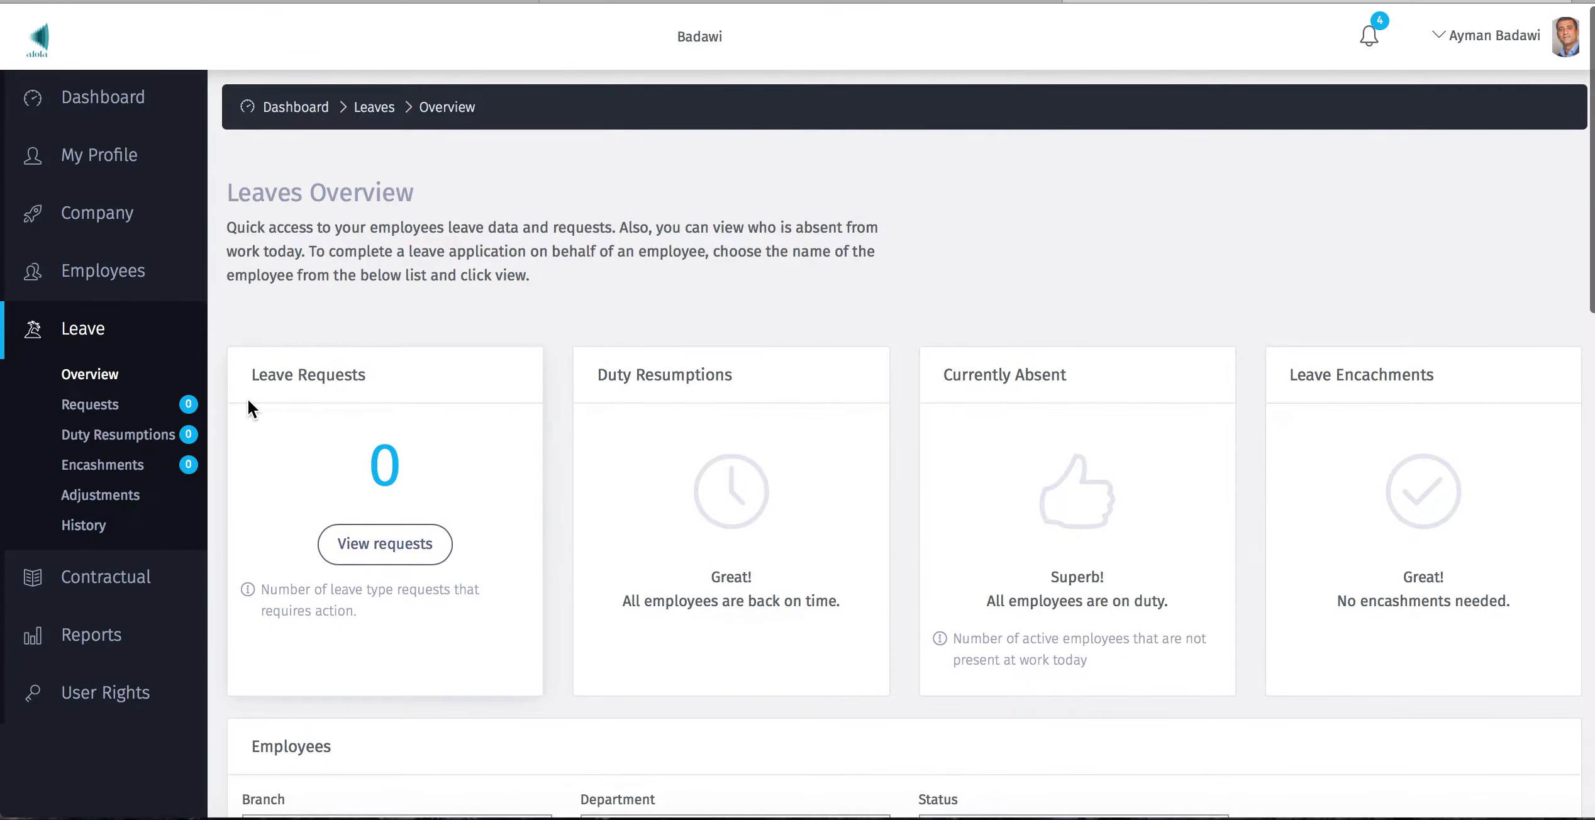
{"action": "scroll", "coordinate": [495, 464], "scroll_direction": "down", "scroll_amount": 3}
{"action": "scroll", "coordinate": [495, 461], "scroll_direction": "down", "scroll_amount": 16}
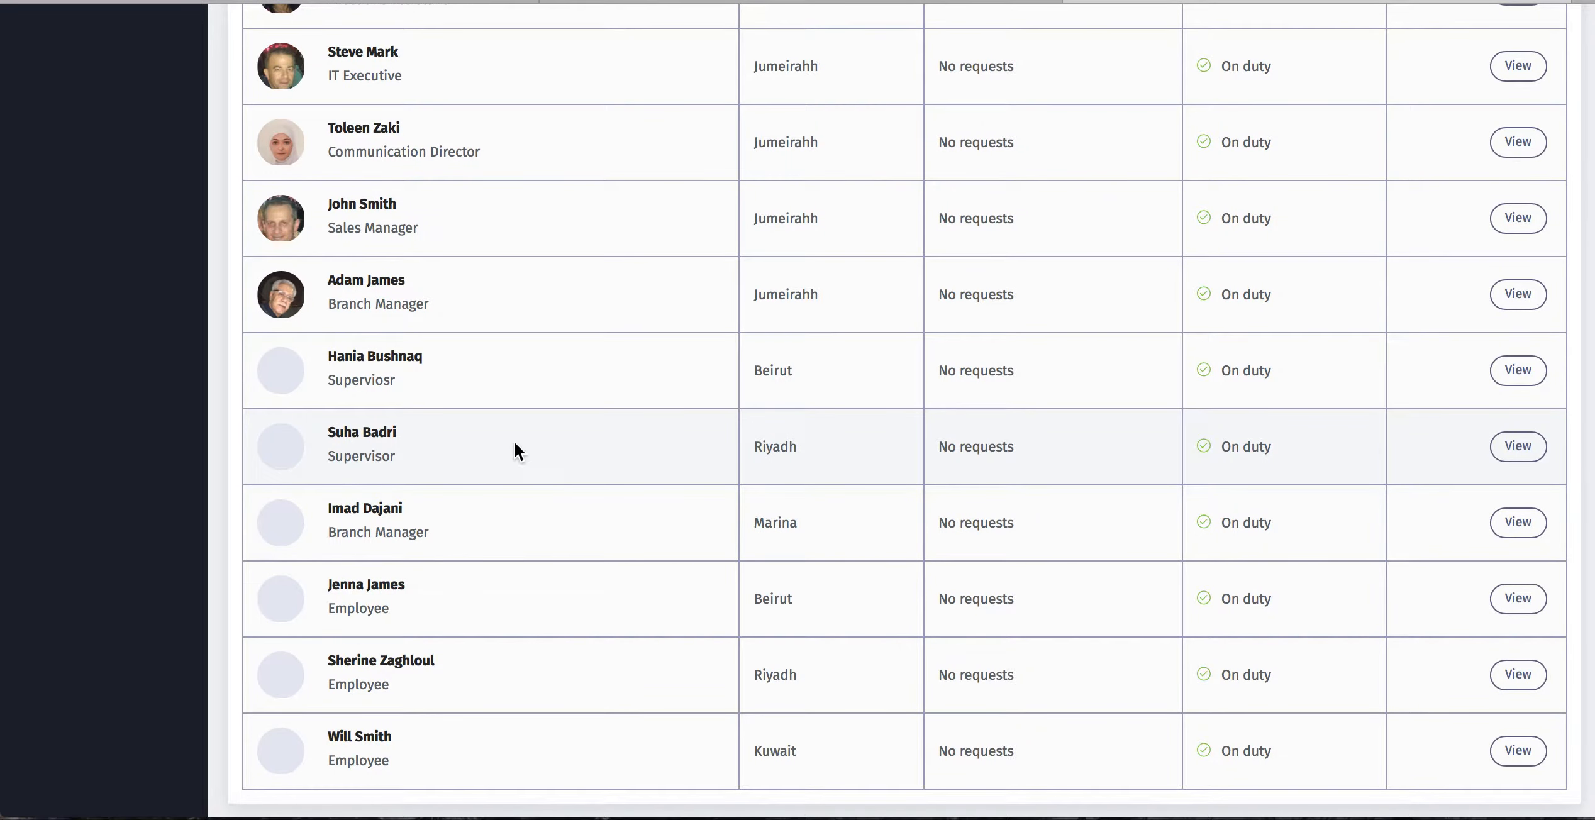
{"action": "left_click", "coordinate": [1515, 523]}
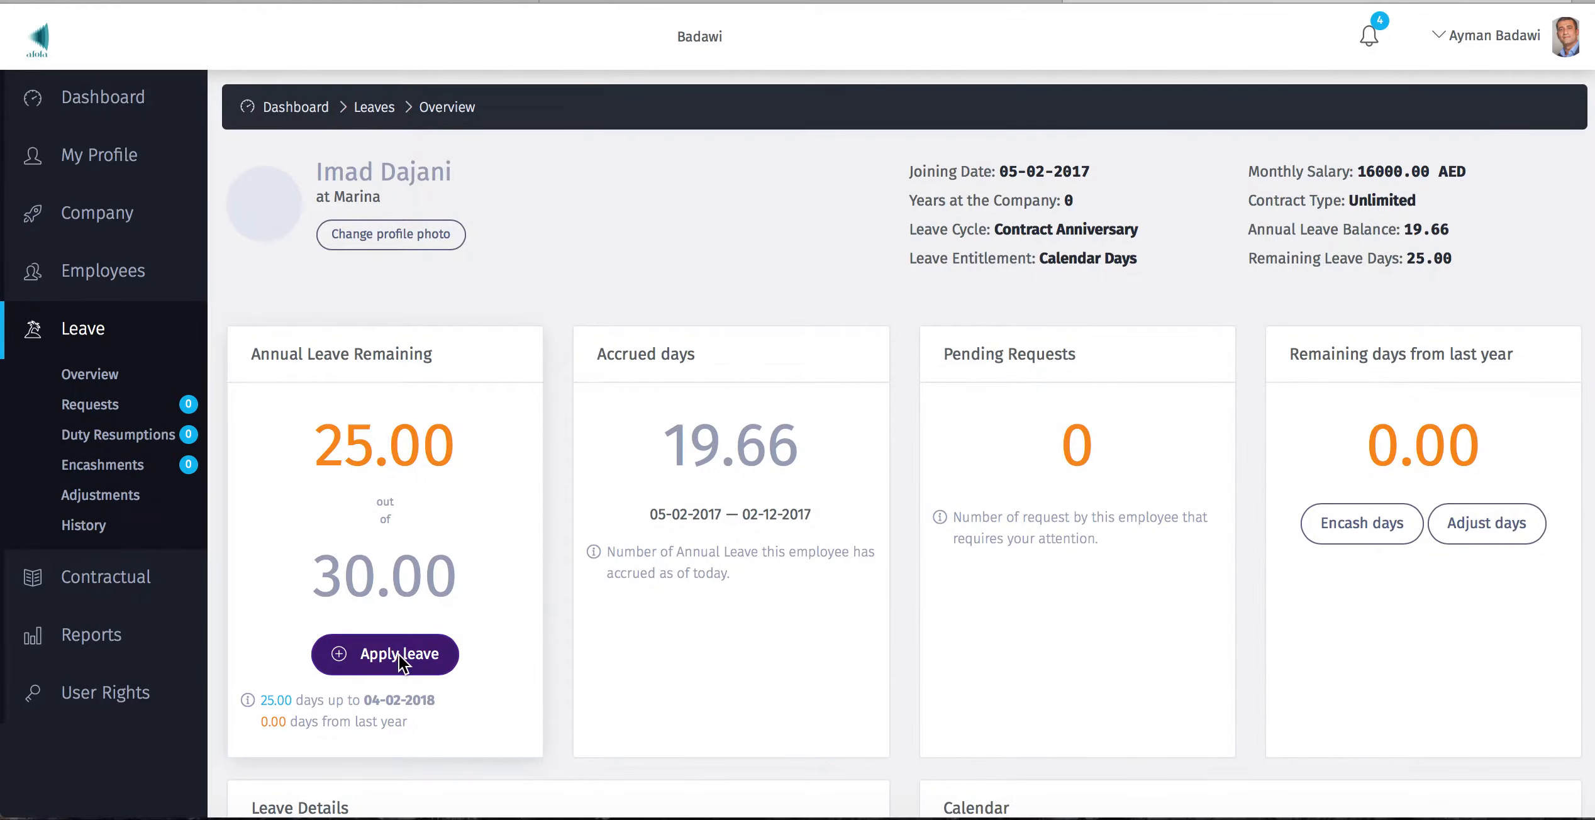
{"action": "left_click", "coordinate": [398, 652]}
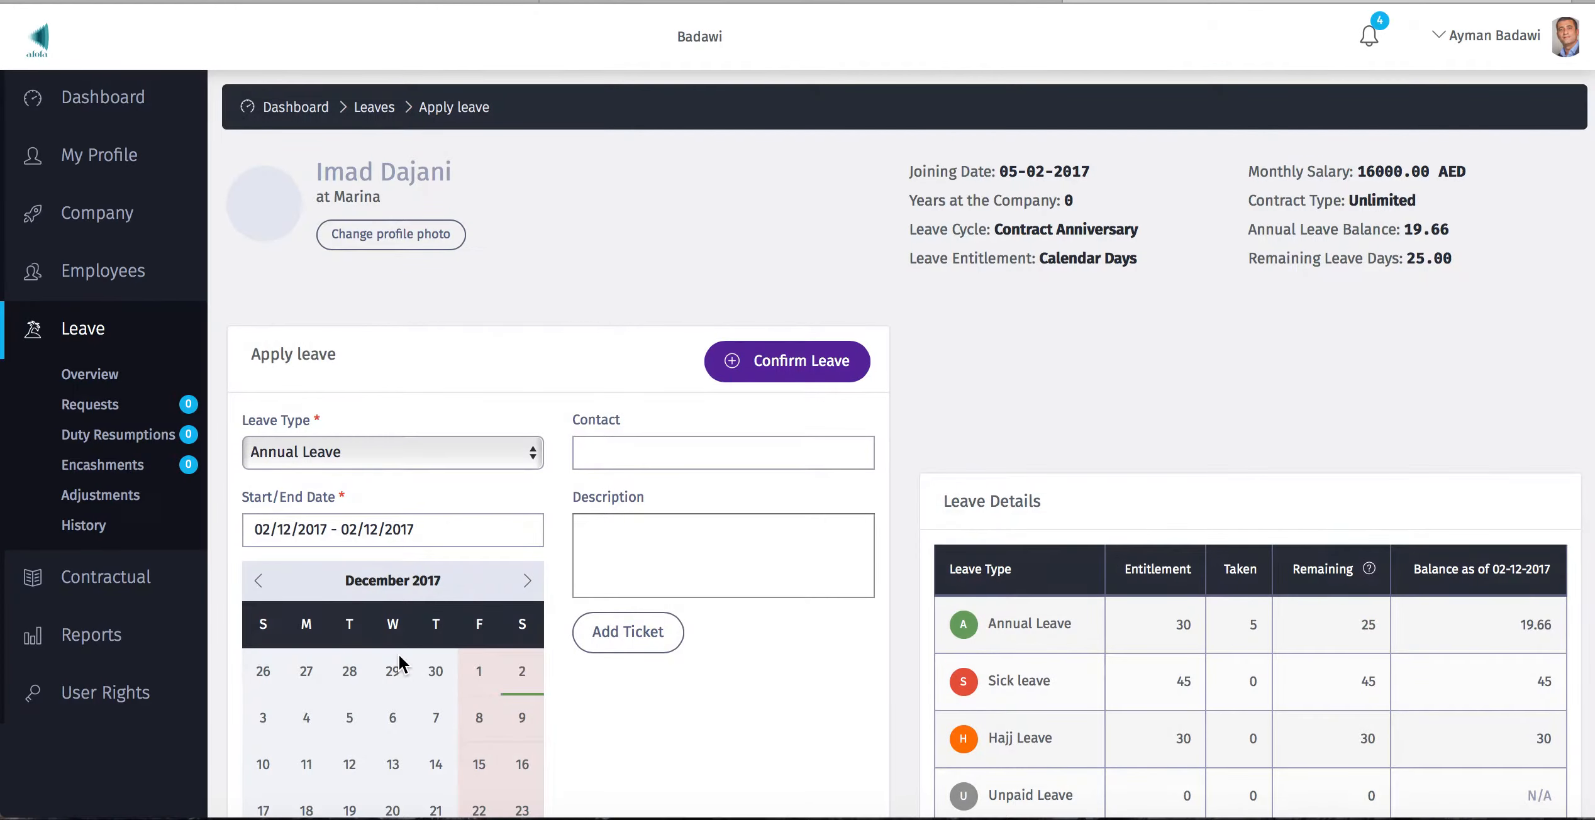
Step: Apply for sick leave from 27/11/2017 to 28/11/2017 for the Marina branch manager and confirm the leave
{"action": "left_click", "coordinate": [363, 456]}
{"action": "left_click", "coordinate": [344, 479]}
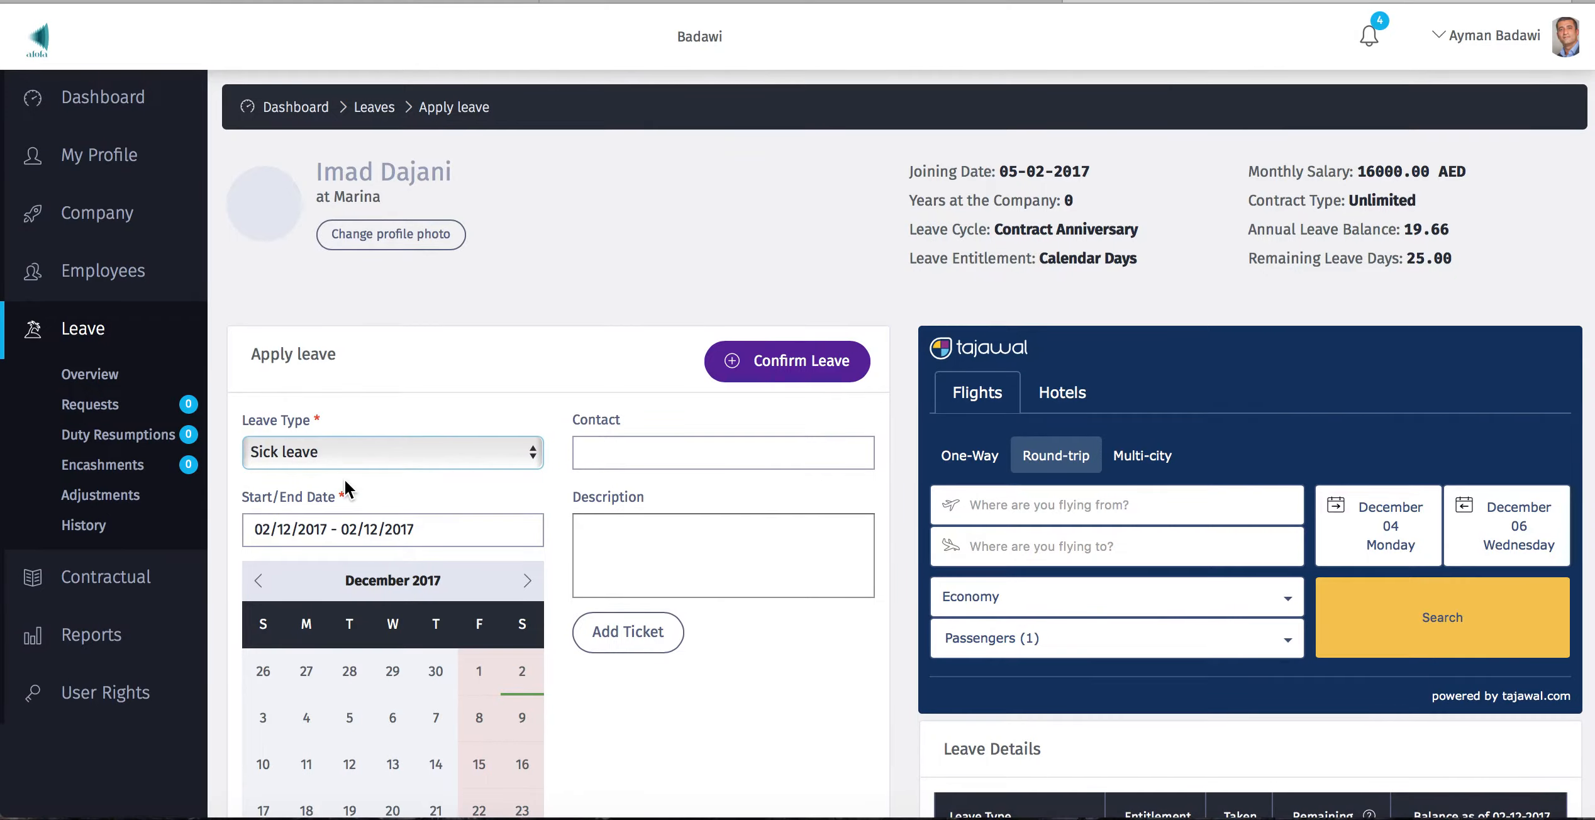
{"action": "scroll", "coordinate": [344, 479], "scroll_direction": "down", "scroll_amount": 2}
{"action": "left_click", "coordinate": [325, 422]}
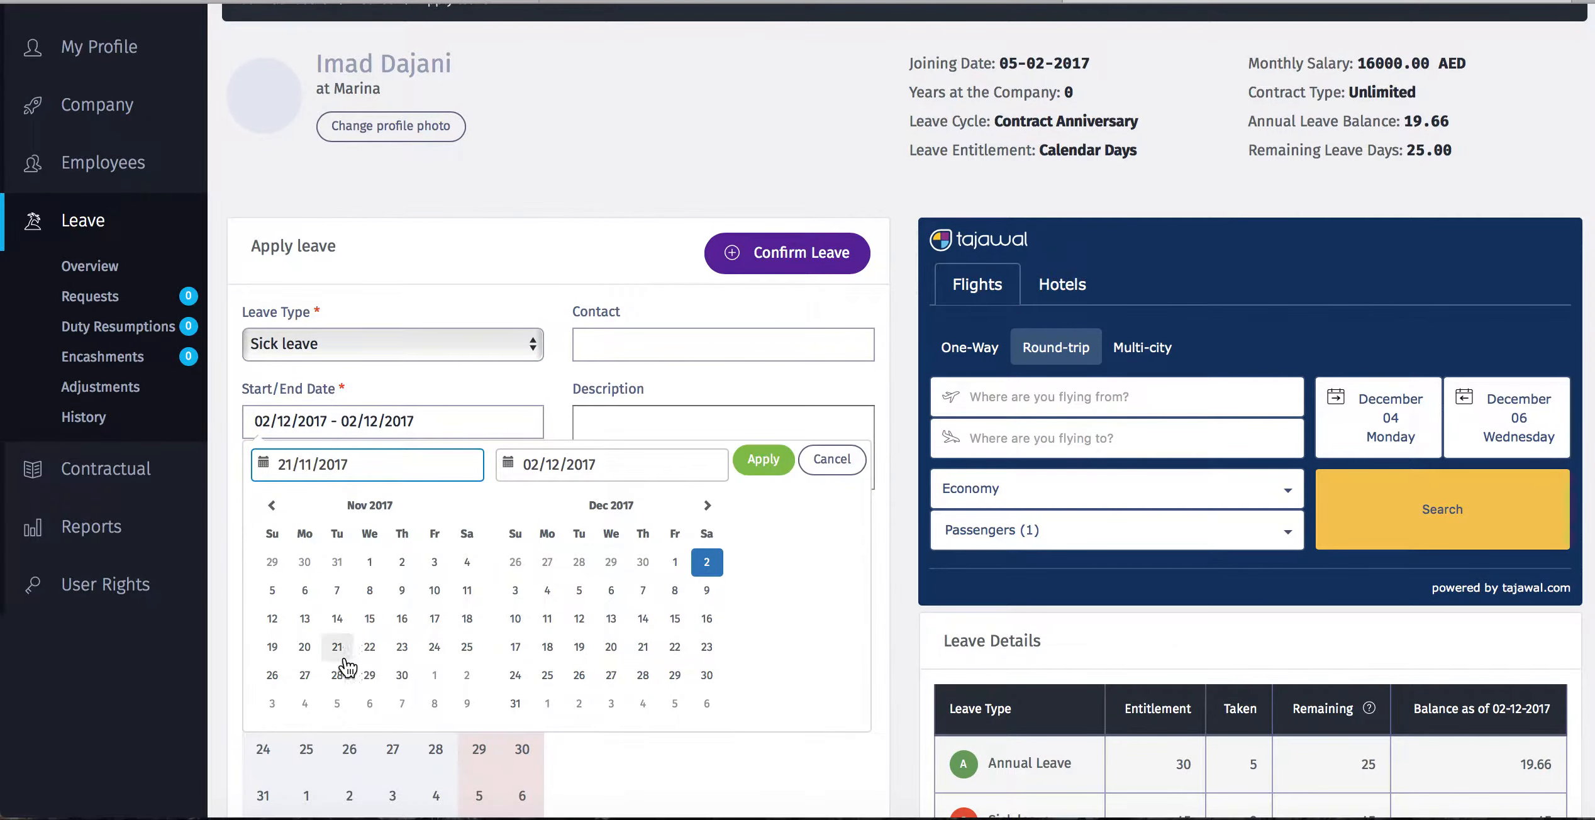
{"action": "left_click", "coordinate": [304, 674]}
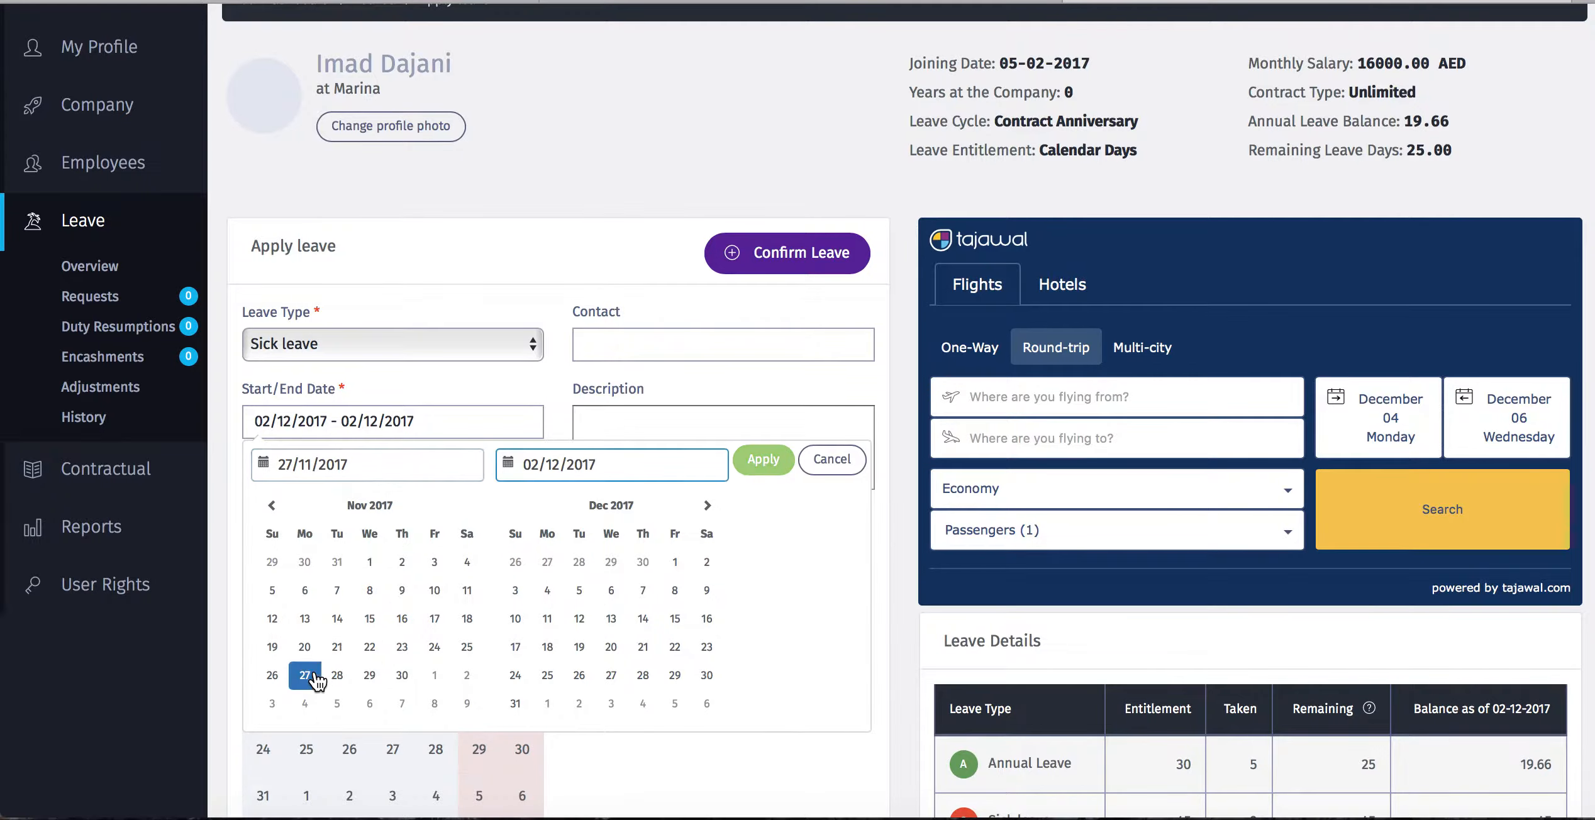
{"action": "left_click", "coordinate": [337, 675]}
{"action": "left_click", "coordinate": [773, 461]}
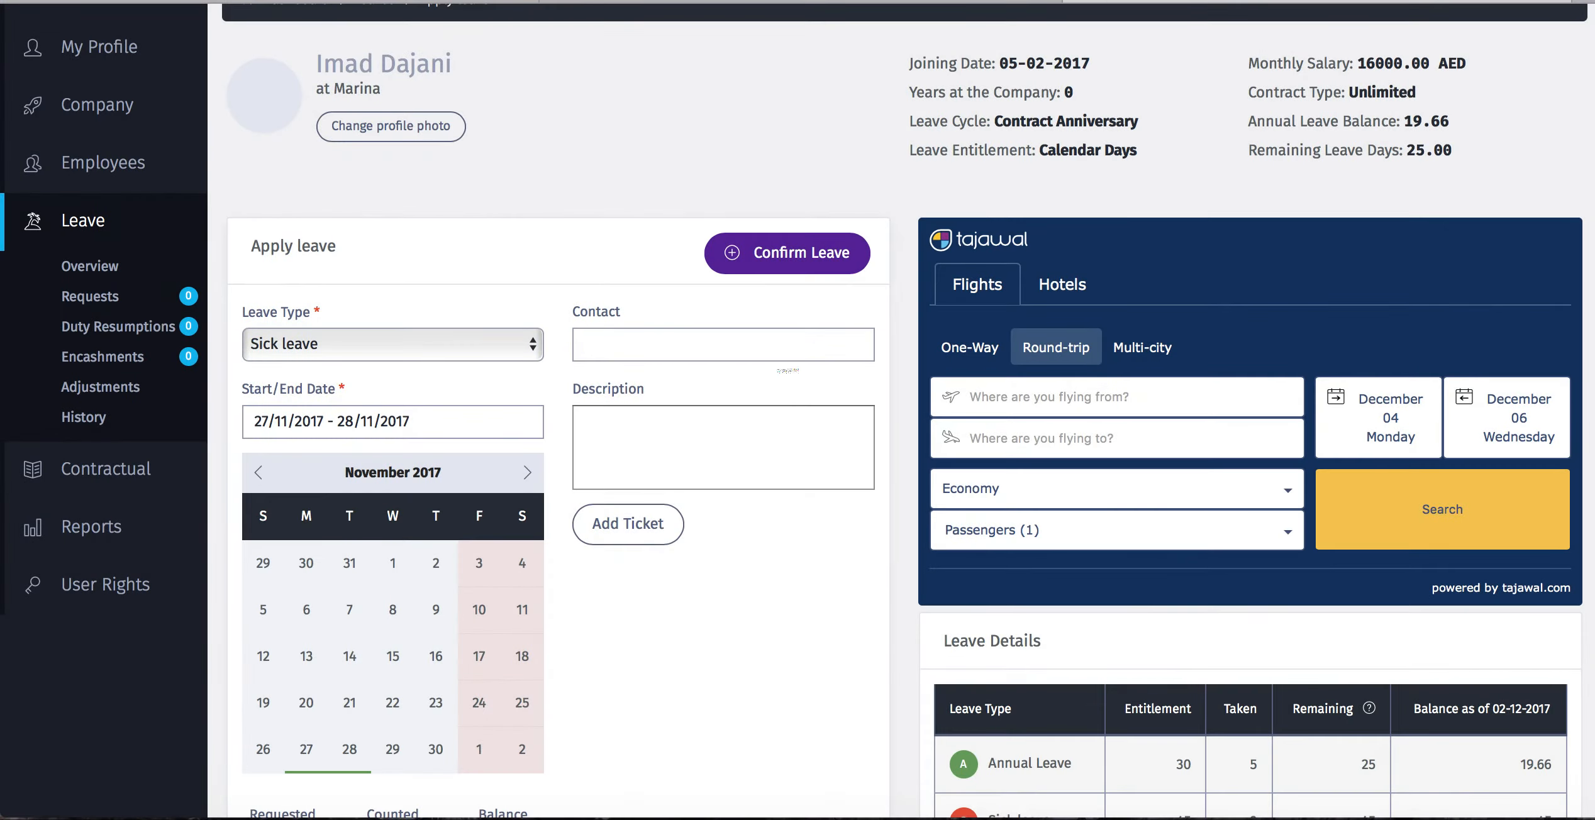
{"action": "left_click", "coordinate": [783, 269]}
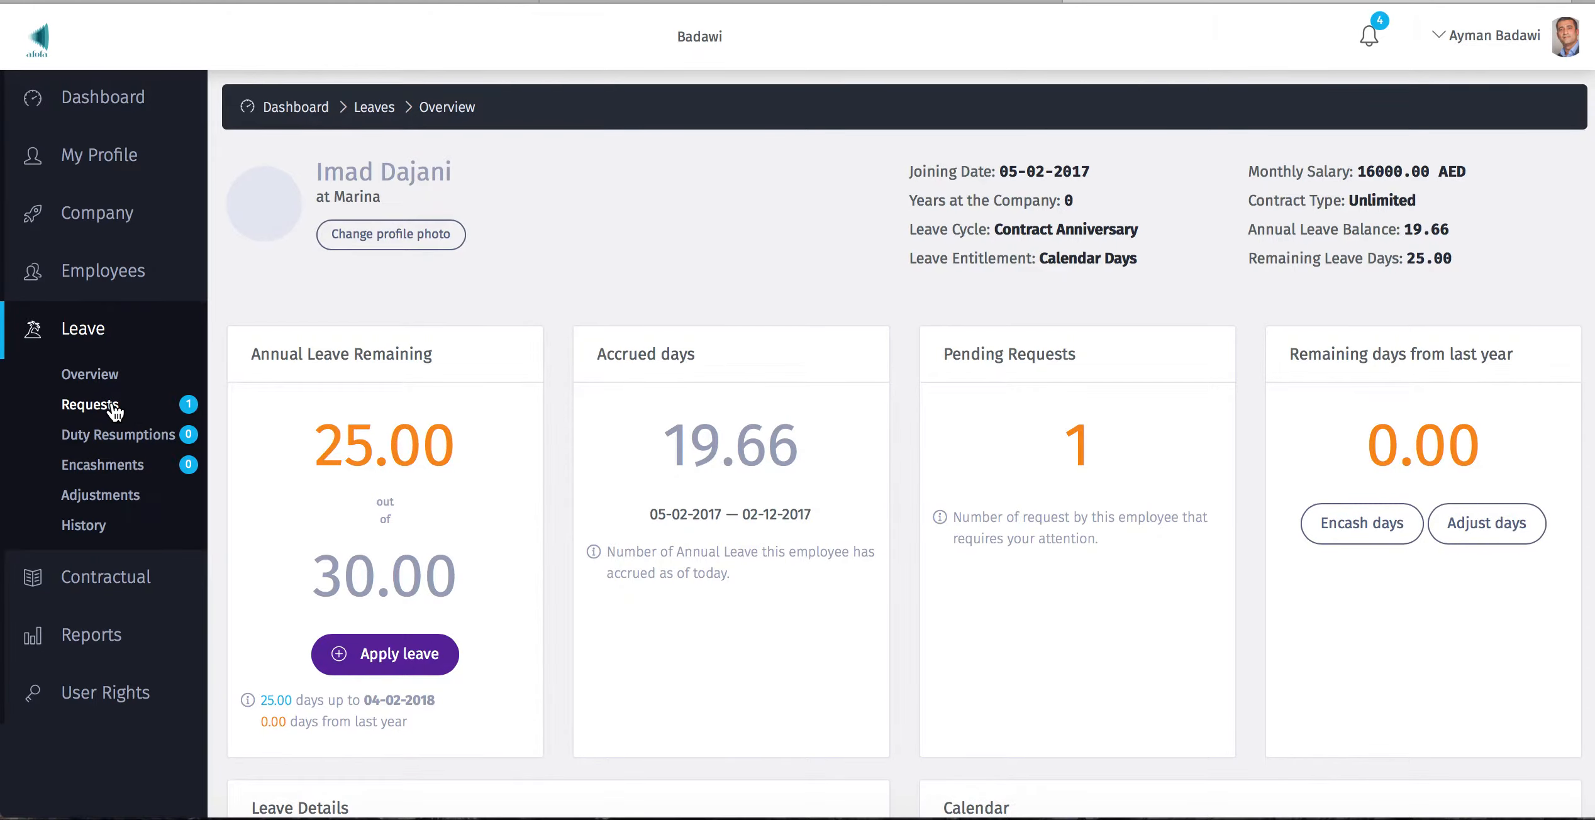
Step: Open the branch manager's pending sick leave request, examine its chain of command, and close the review
{"action": "left_click", "coordinate": [110, 401]}
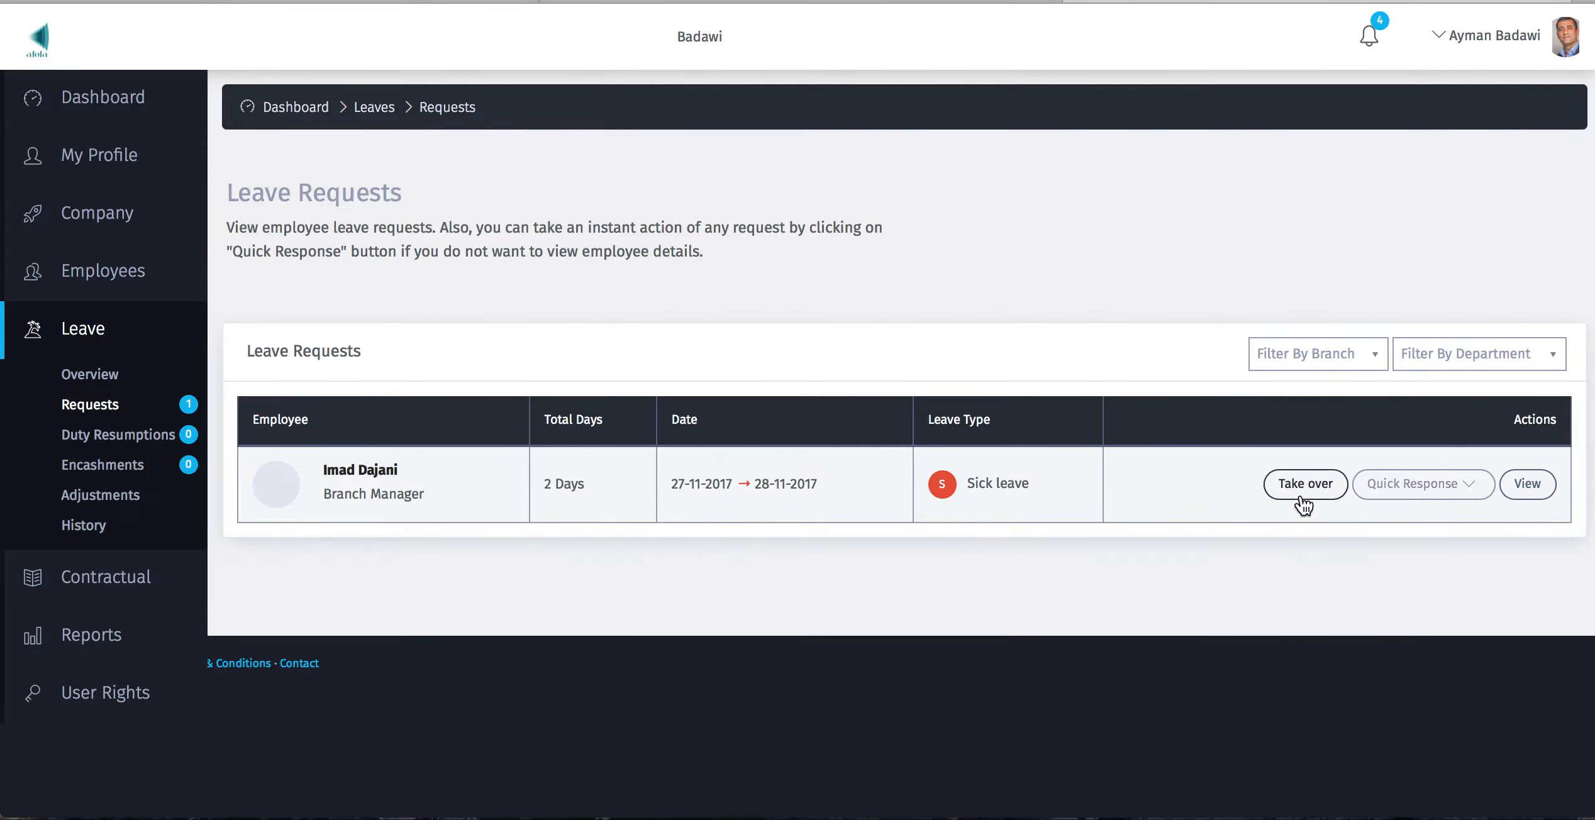
{"action": "left_click", "coordinate": [1526, 497]}
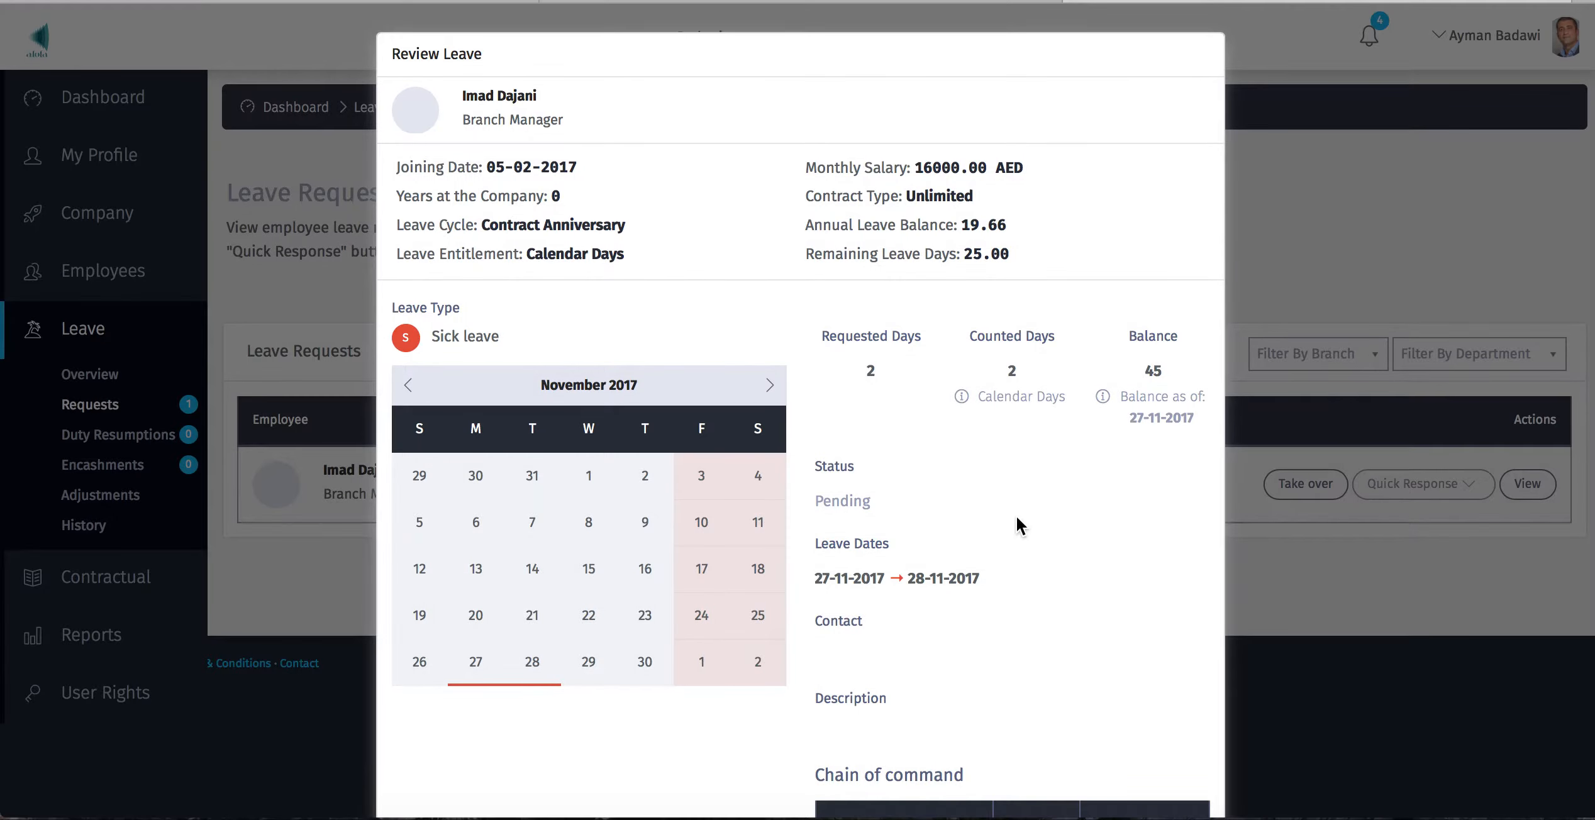
{"action": "scroll", "coordinate": [1012, 516], "scroll_direction": "down", "scroll_amount": 6}
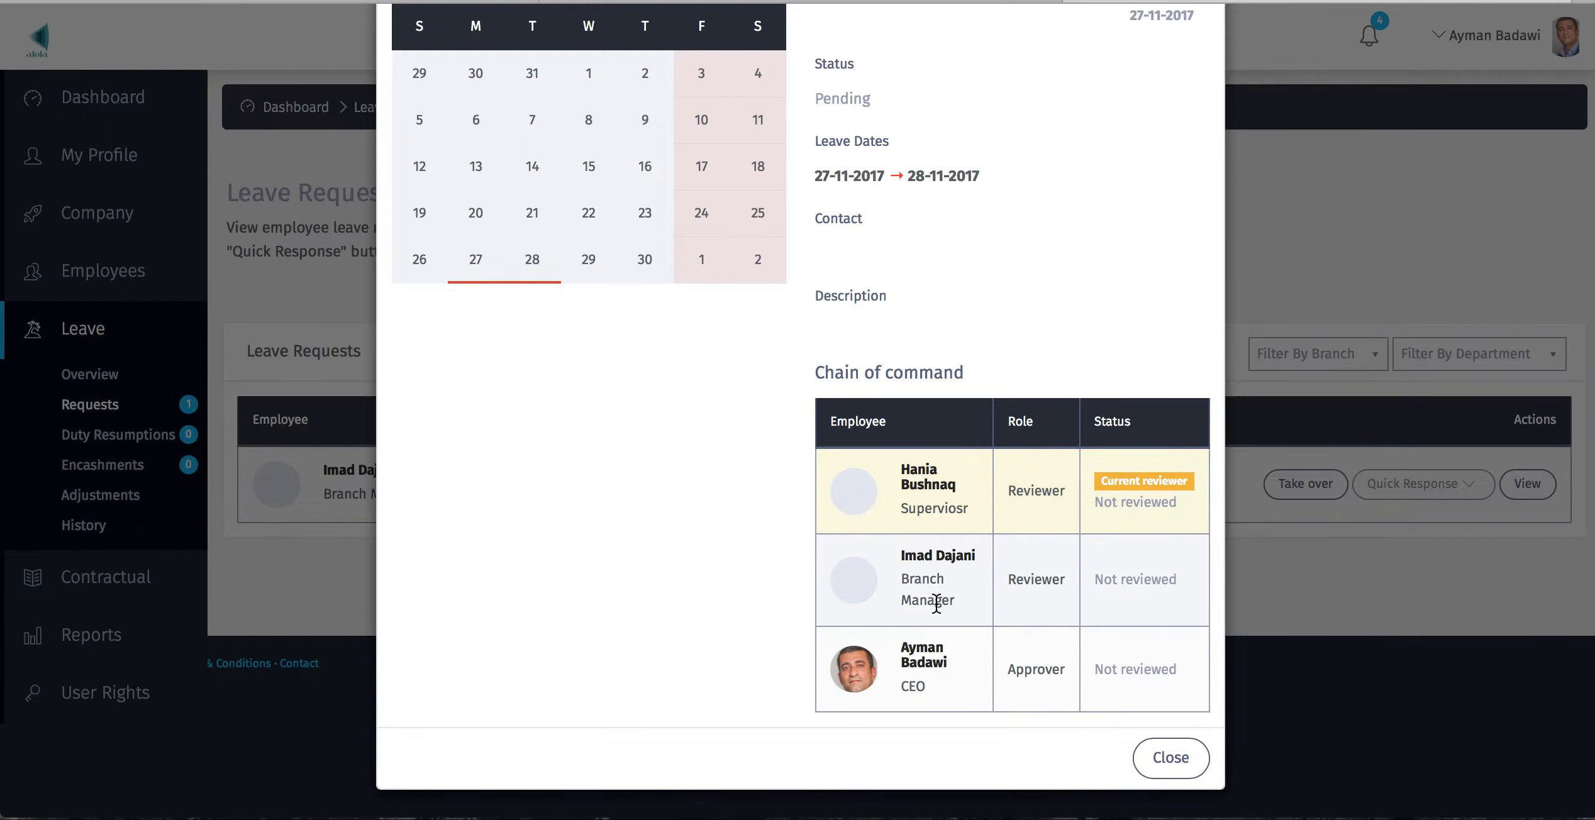
{"action": "left_click", "coordinate": [1176, 772]}
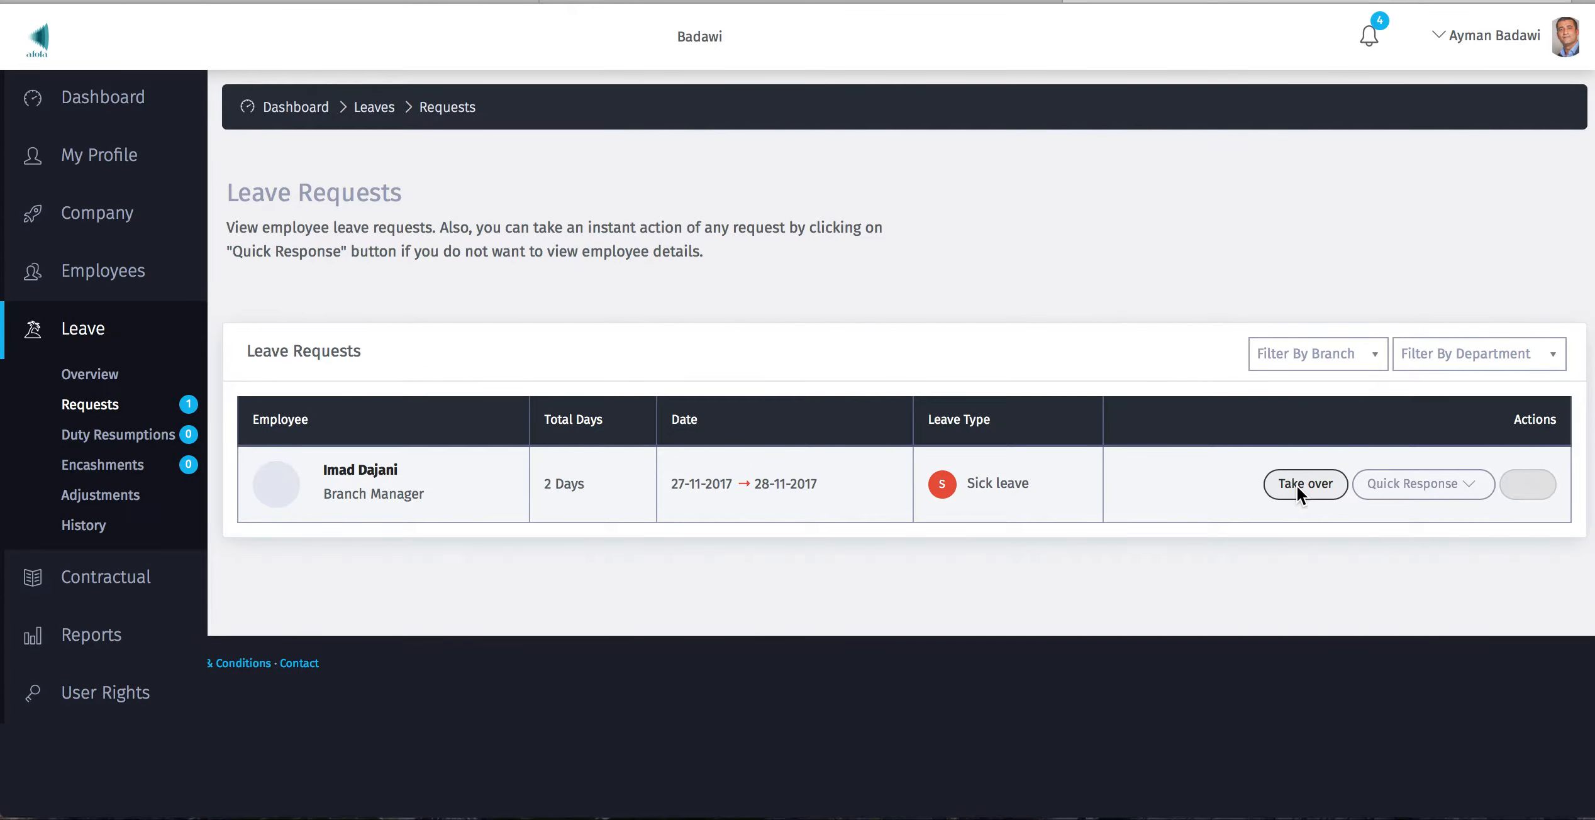
Step: Take over the branch manager's sick leave request and view its details down to the chain of command
{"action": "left_click", "coordinate": [1297, 489]}
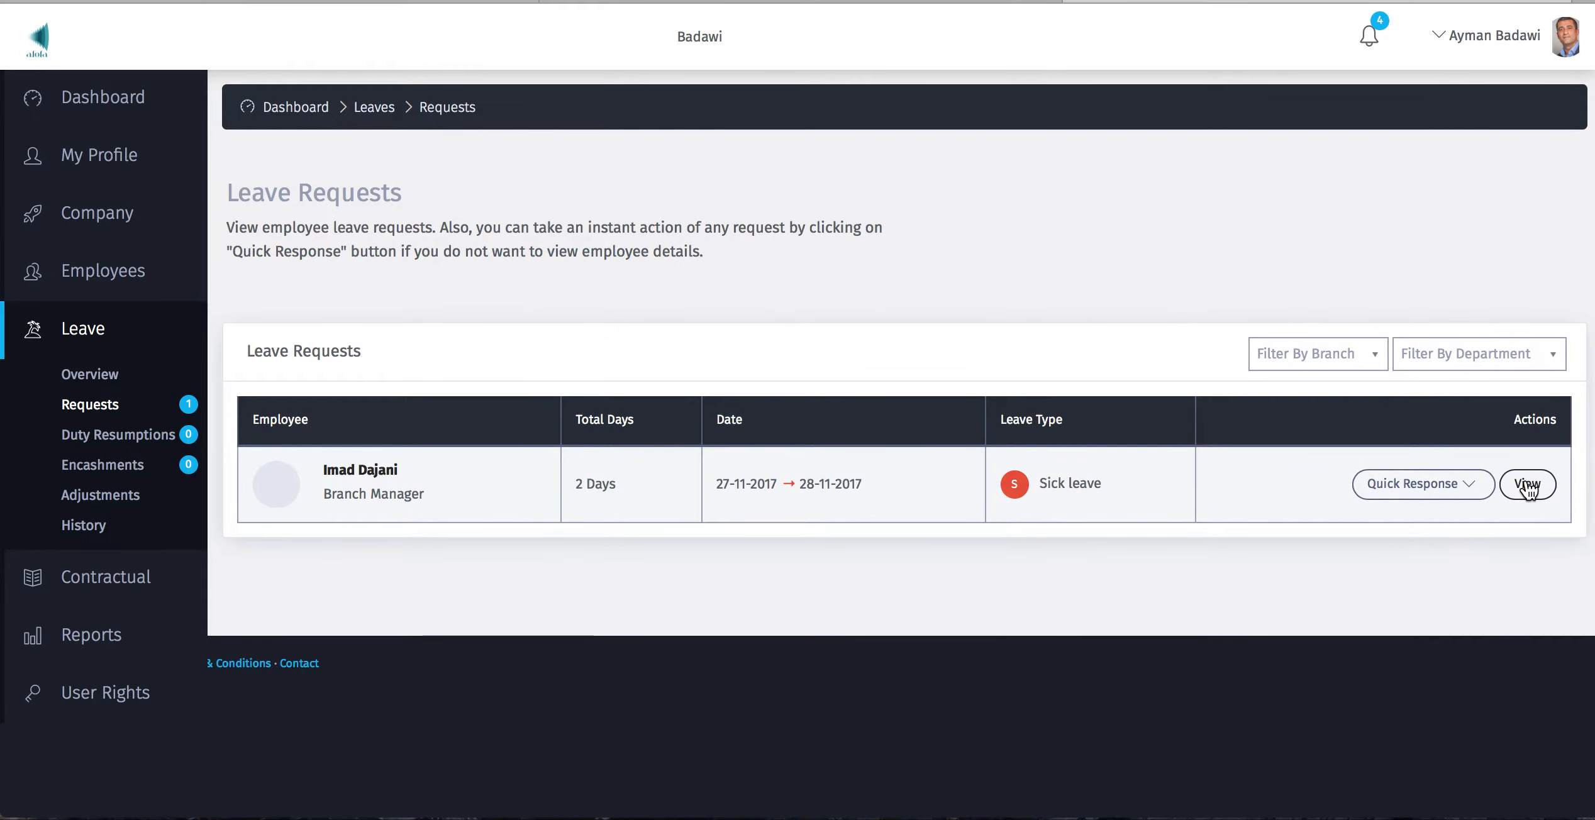
{"action": "left_click", "coordinate": [1528, 487]}
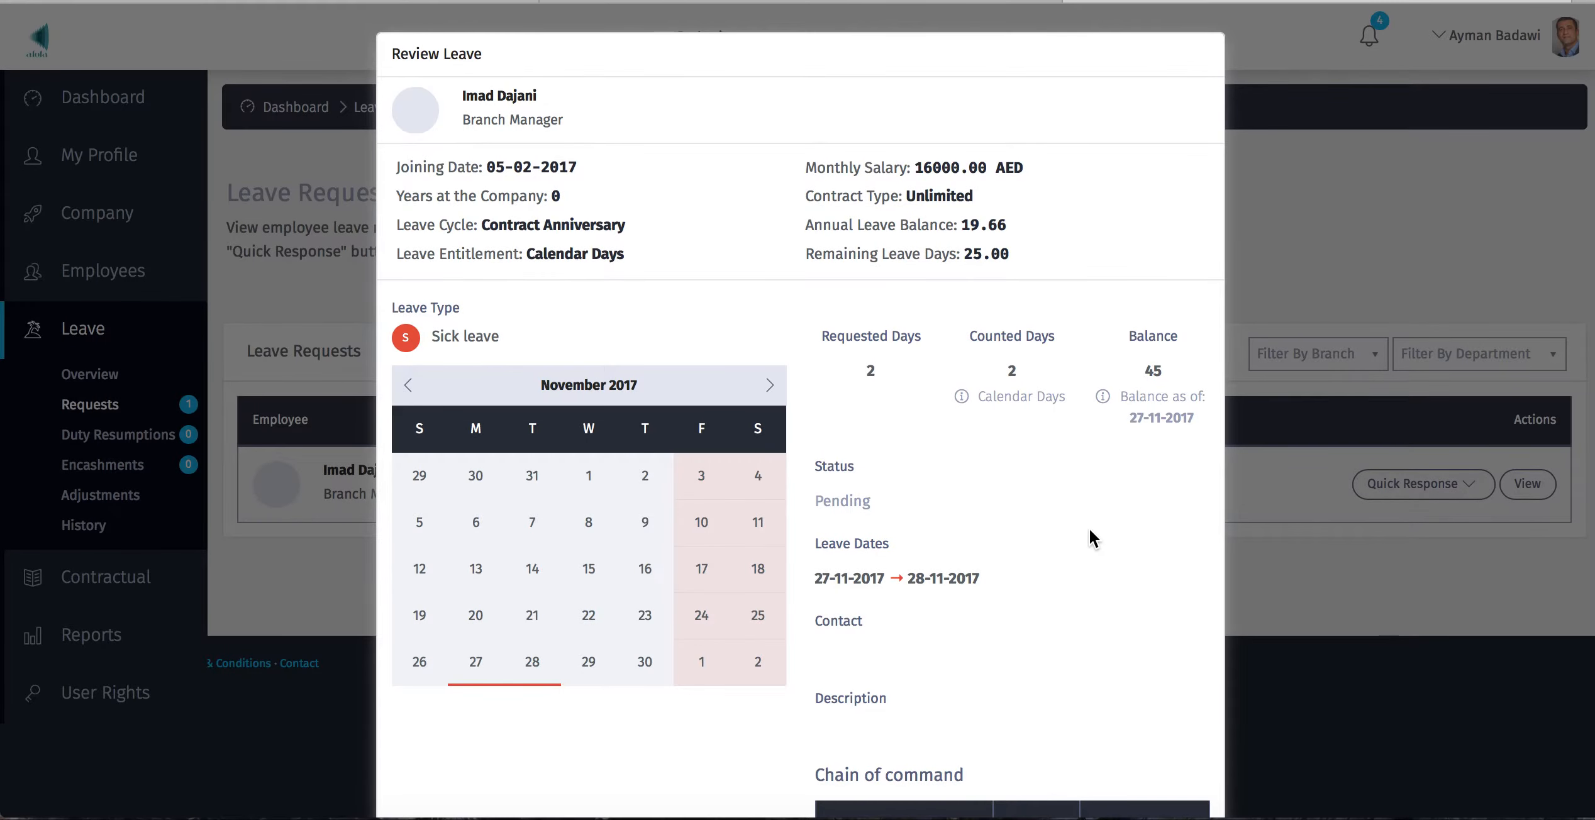
{"action": "scroll", "coordinate": [1045, 535], "scroll_direction": "down", "scroll_amount": 6}
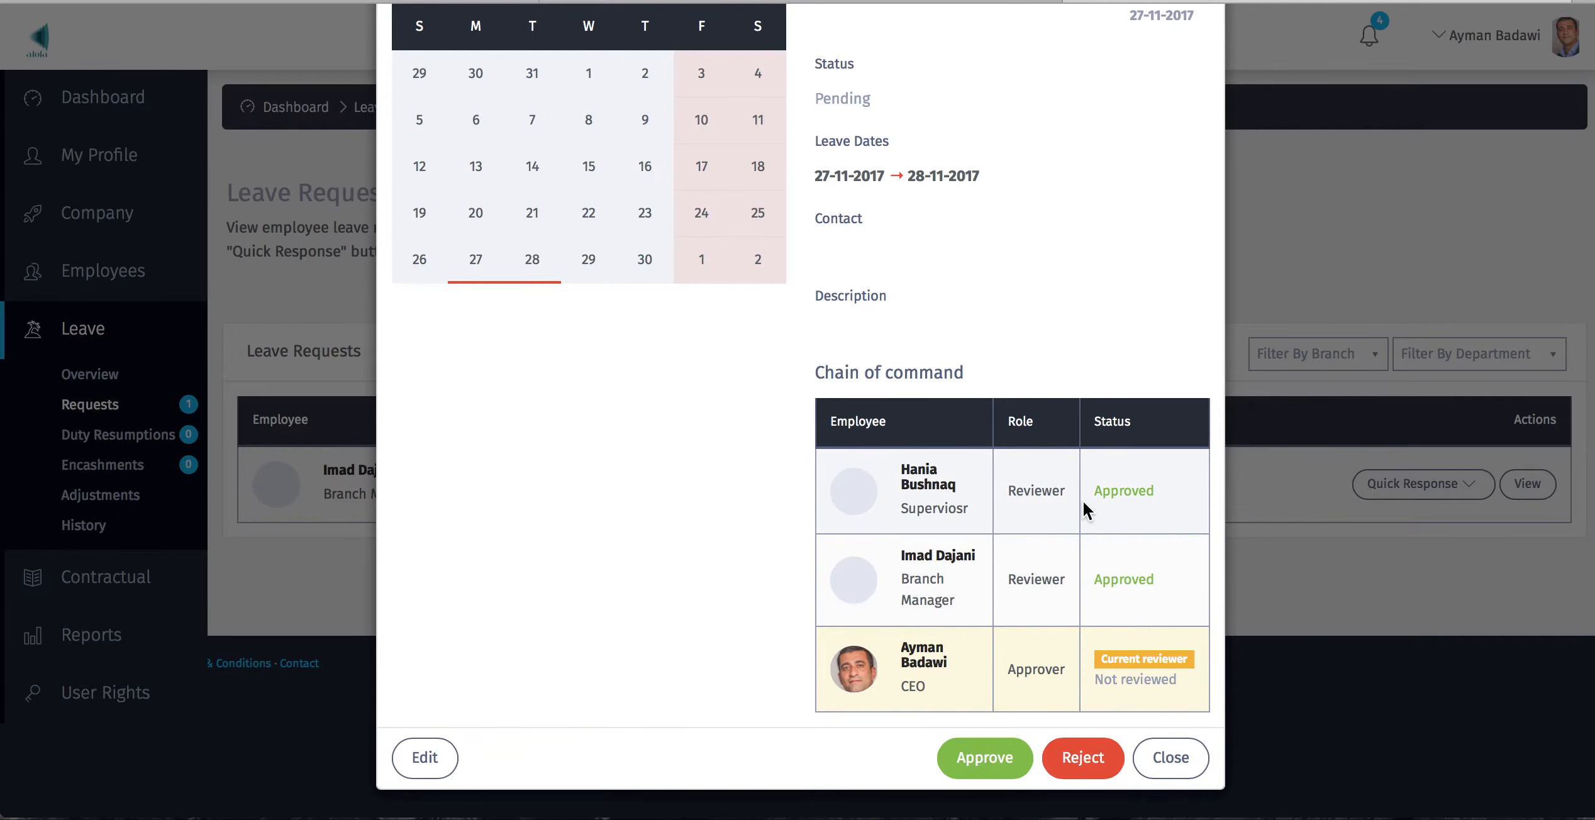
Step: Approve the branch manager's sick leave request as the final approver and confirm the approval
{"action": "left_click", "coordinate": [989, 771]}
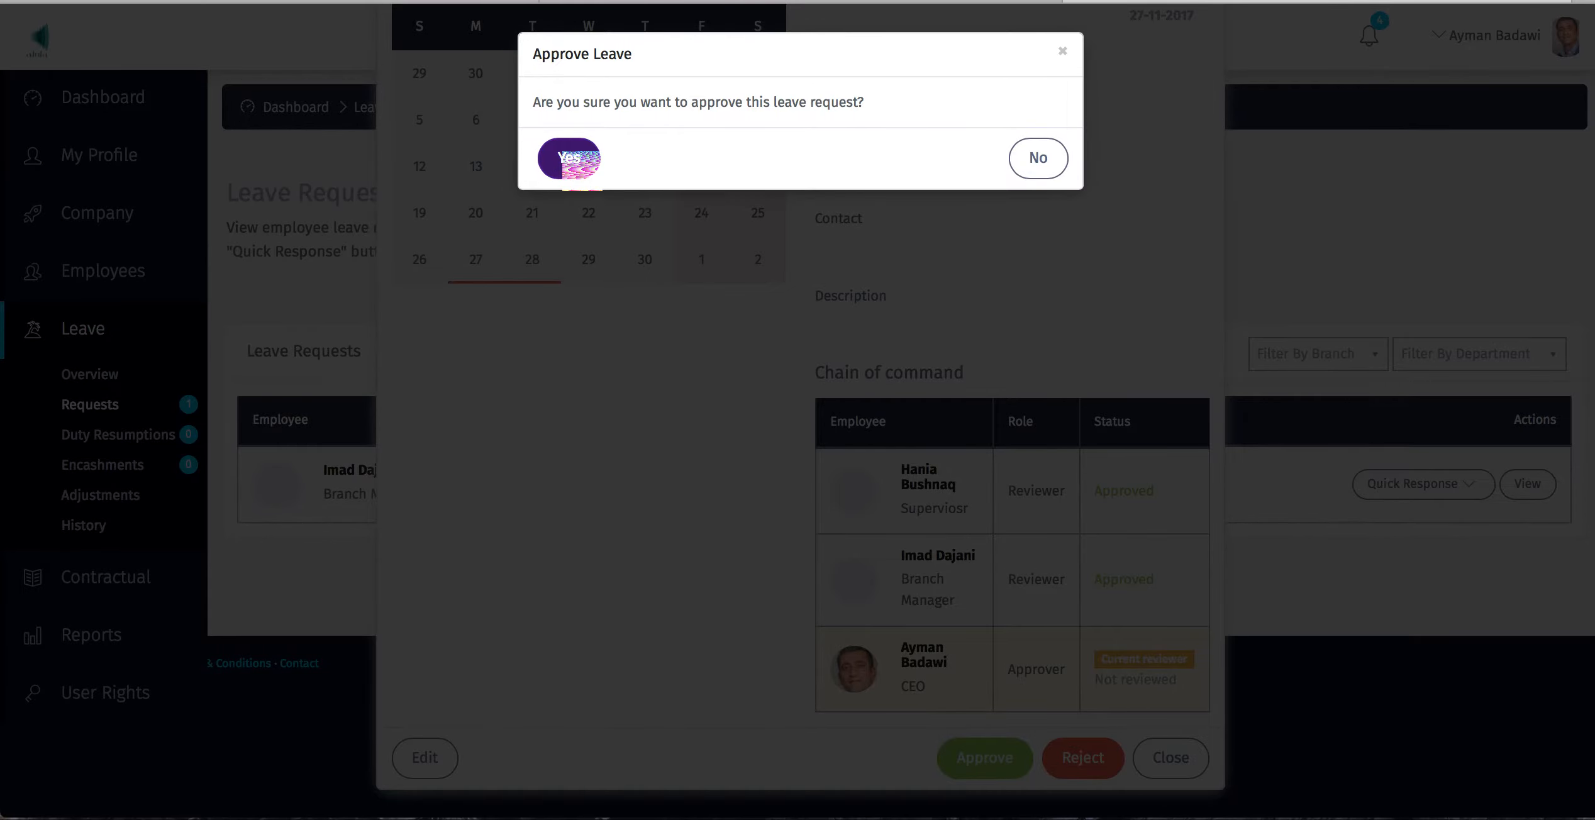
{"action": "left_click", "coordinate": [578, 160]}
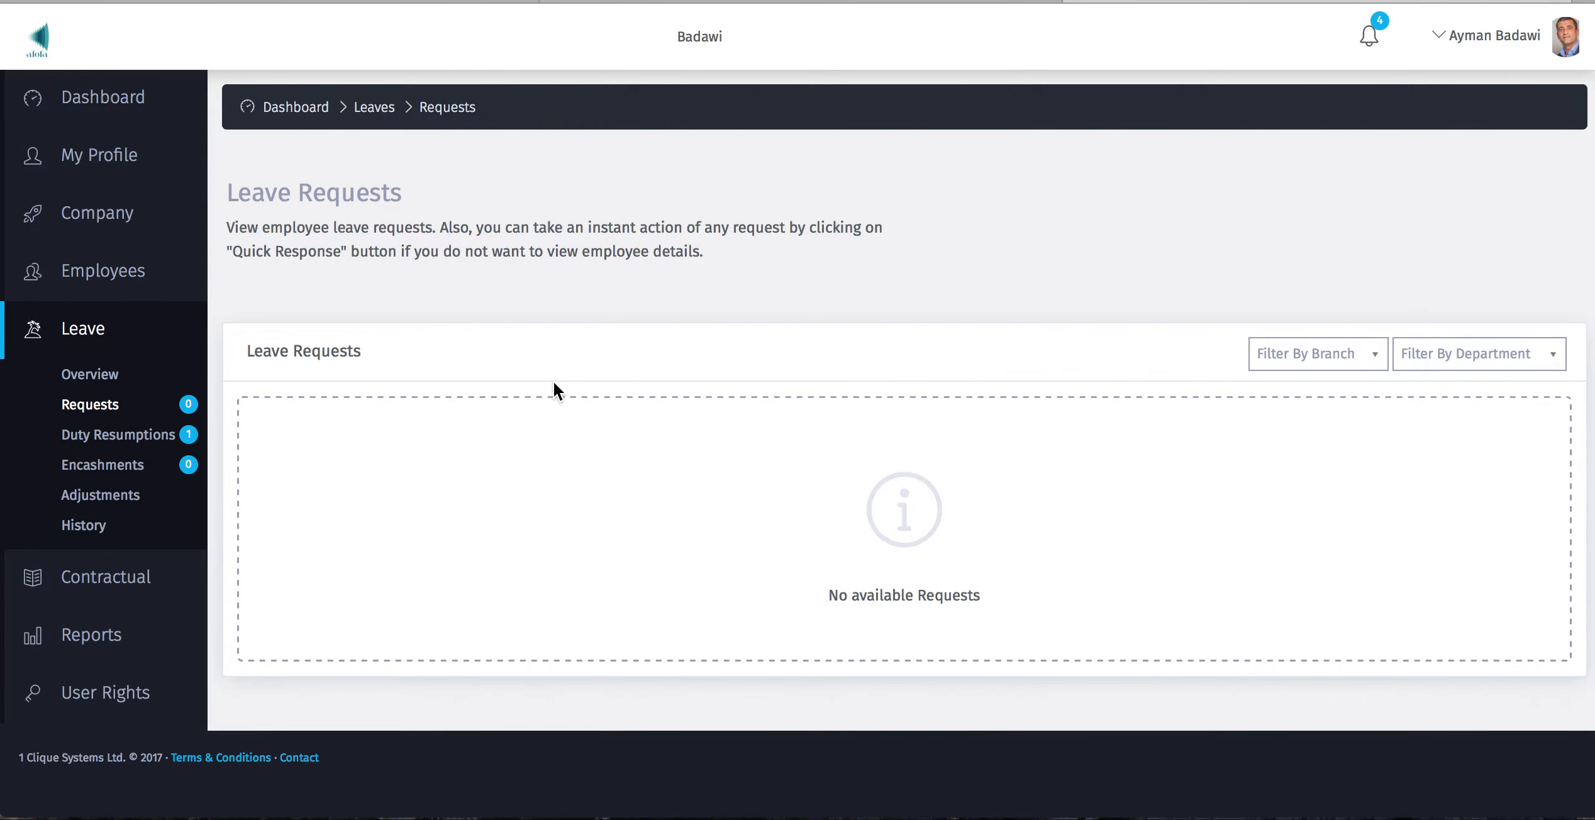
Step: Open the branch manager's pending duty resumption for the sick leave, examine its chain of command, and close the review
{"action": "left_click", "coordinate": [129, 434]}
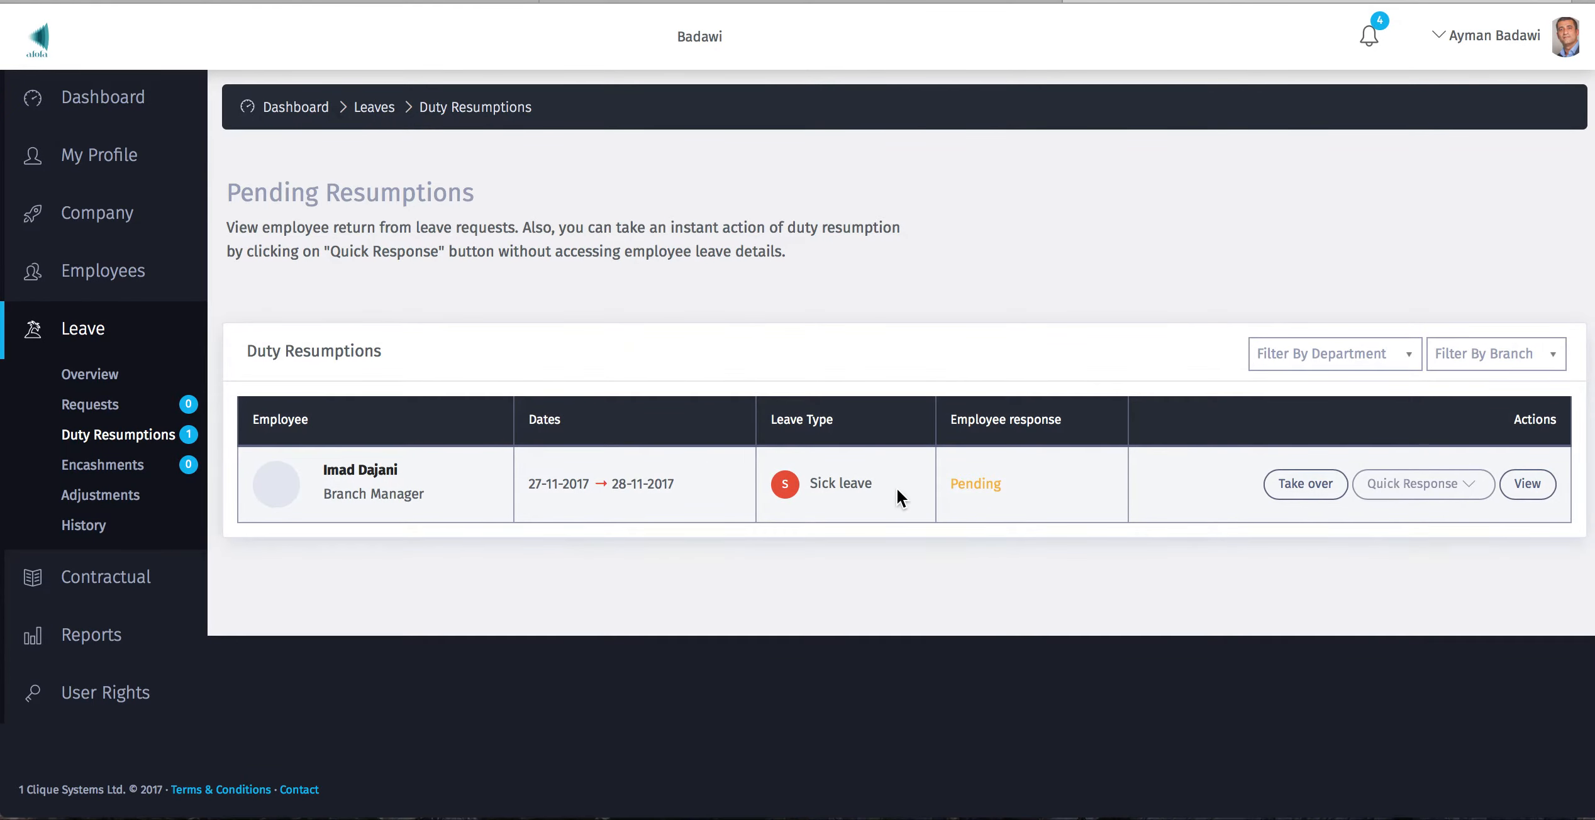
{"action": "left_click", "coordinate": [1526, 488]}
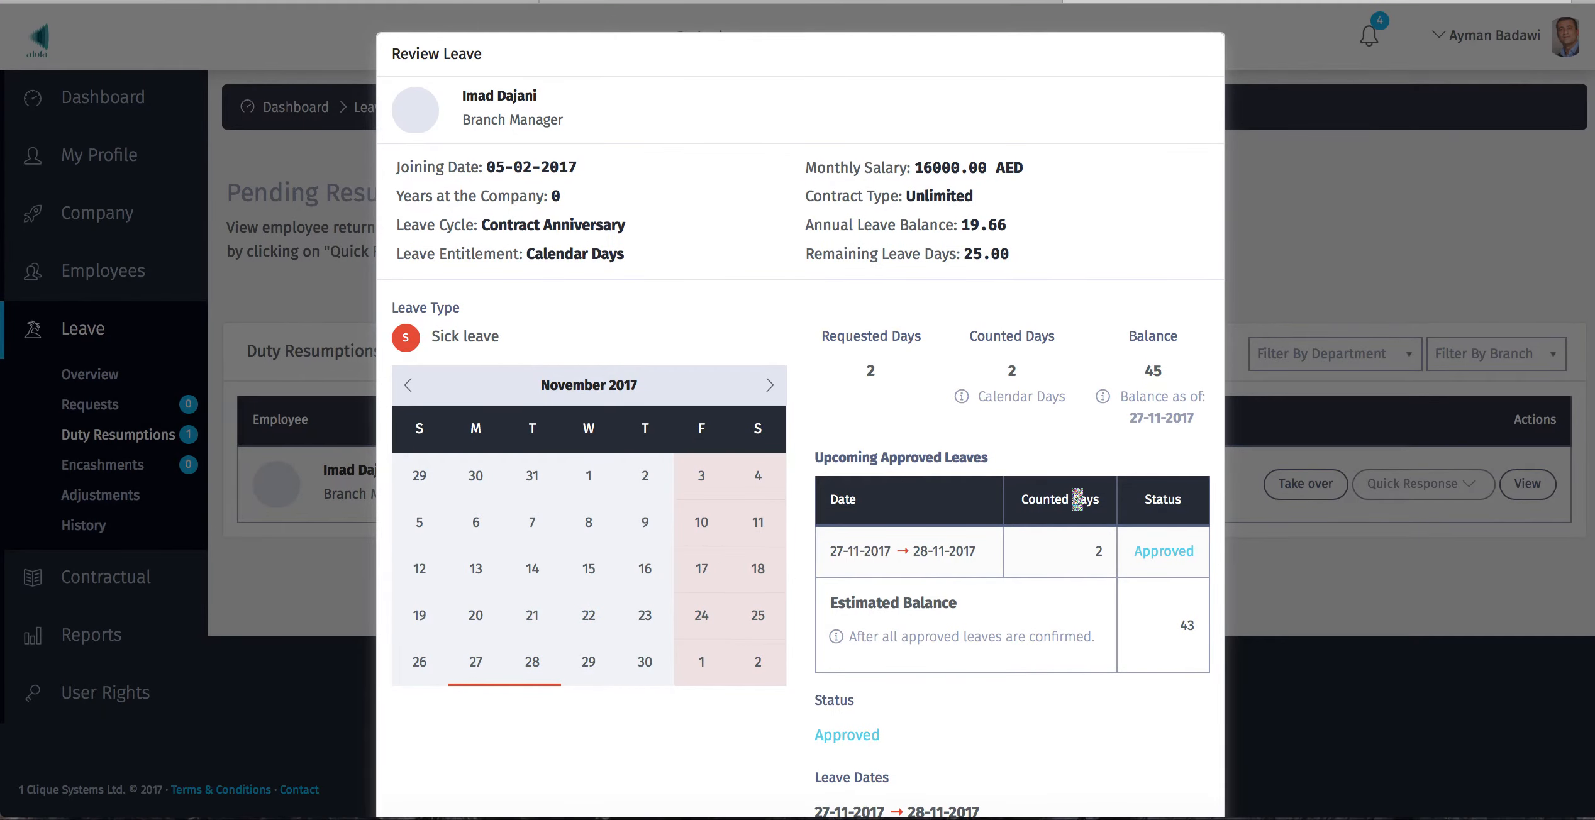
{"action": "scroll", "coordinate": [870, 476], "scroll_direction": "down", "scroll_amount": 10}
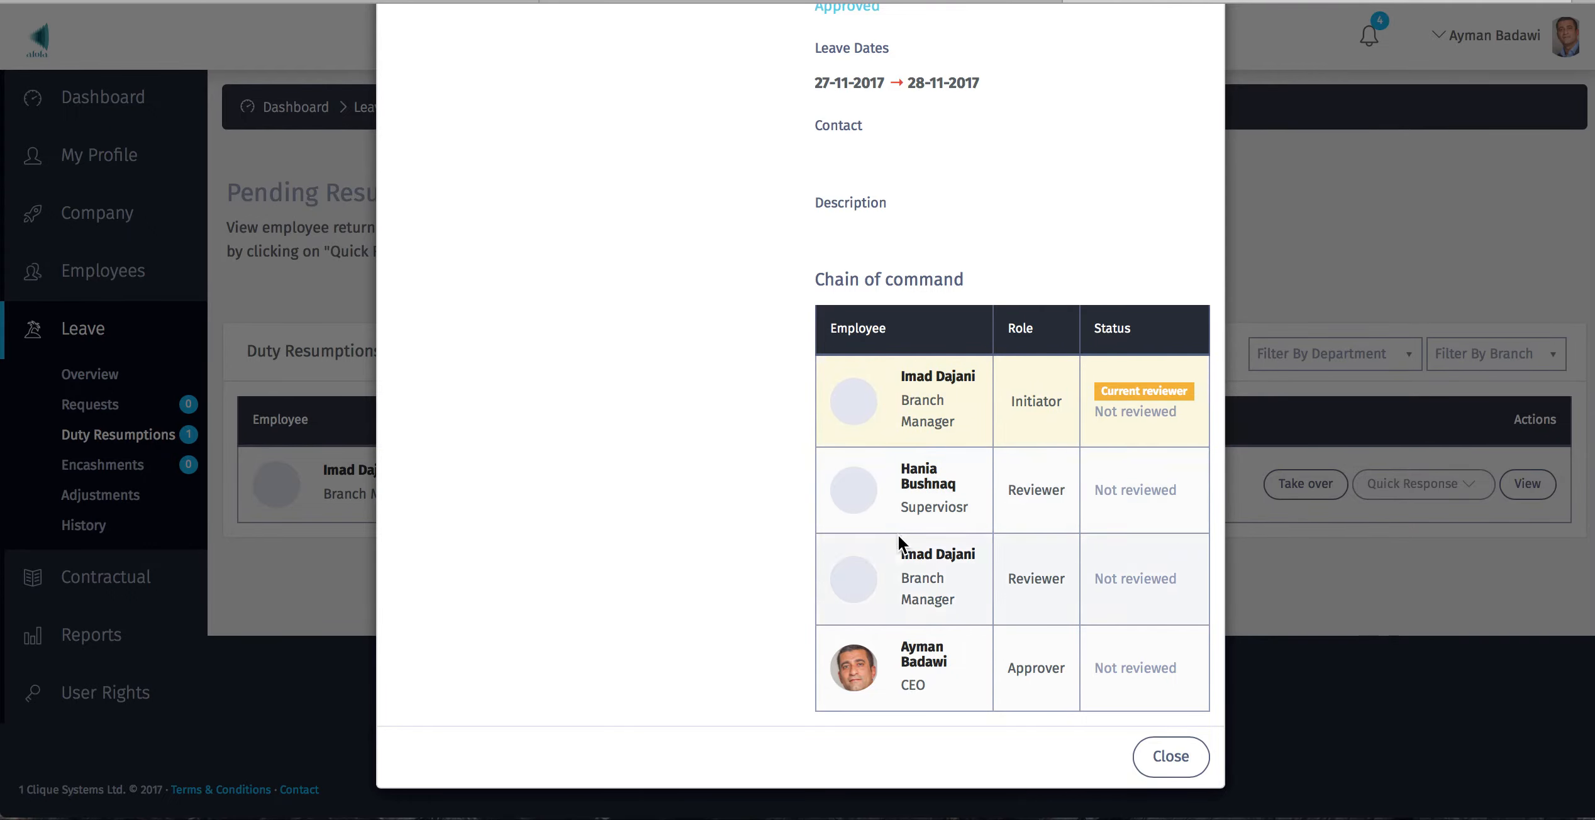
{"action": "left_click", "coordinate": [1170, 759]}
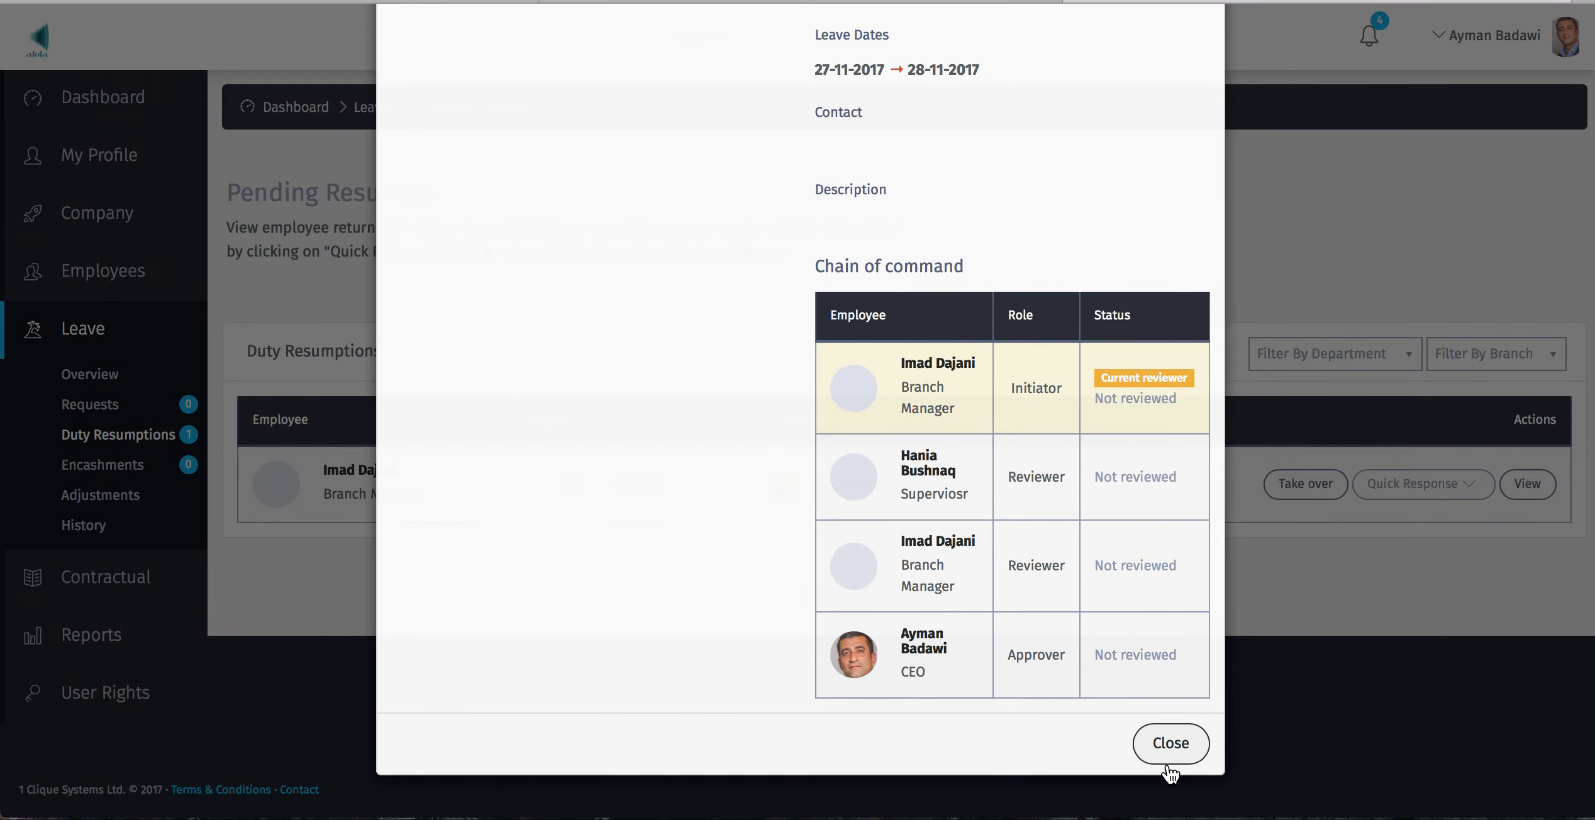